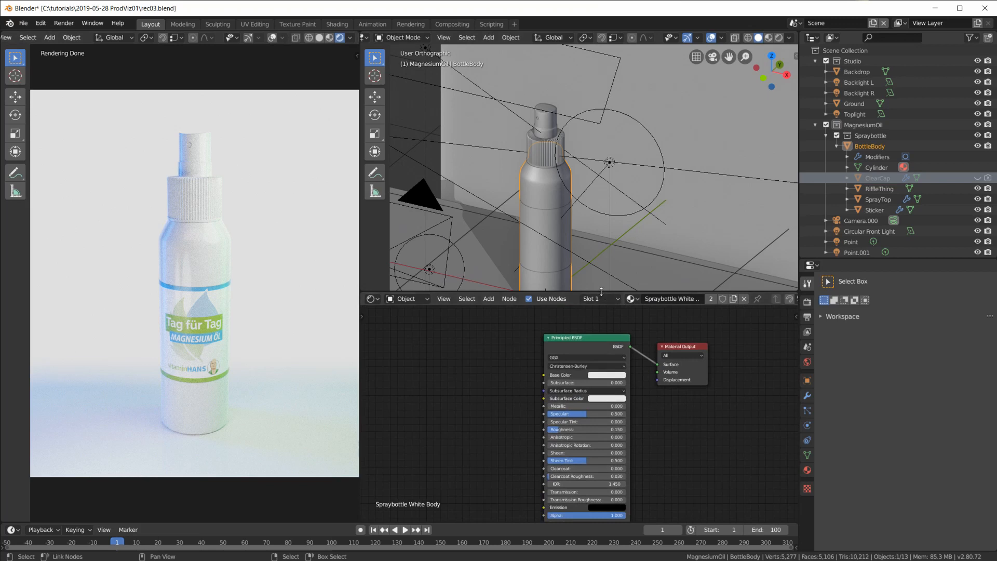
Enlarge the node editor area and delete the Principled BSDF node from the Spraybottle White Body material
drag(600, 291, 615, 179)
click(580, 289)
key(x)
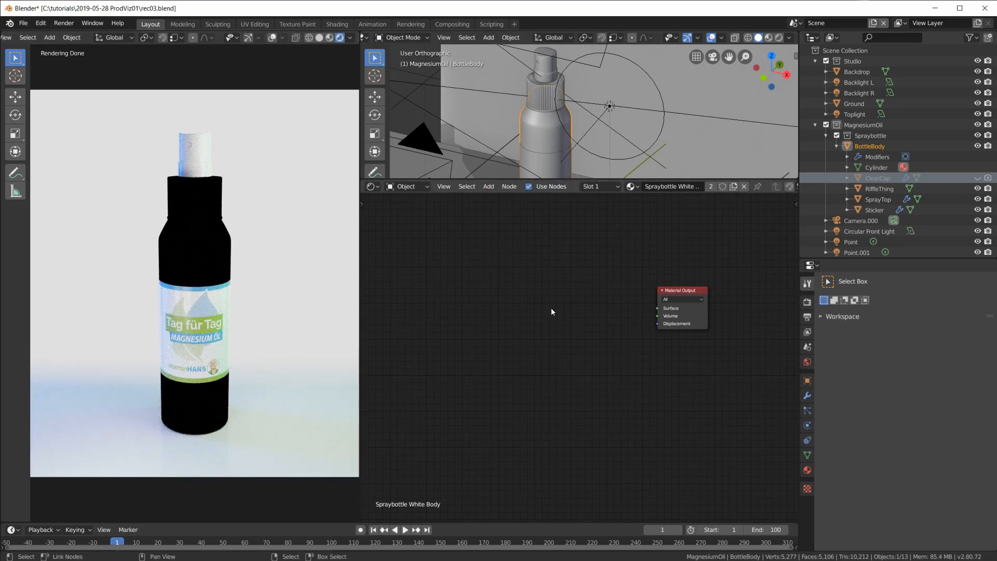
Add a new Principled BSDF shader and connect its BSDF output to the Material Output's Surface input
key(shift+a)
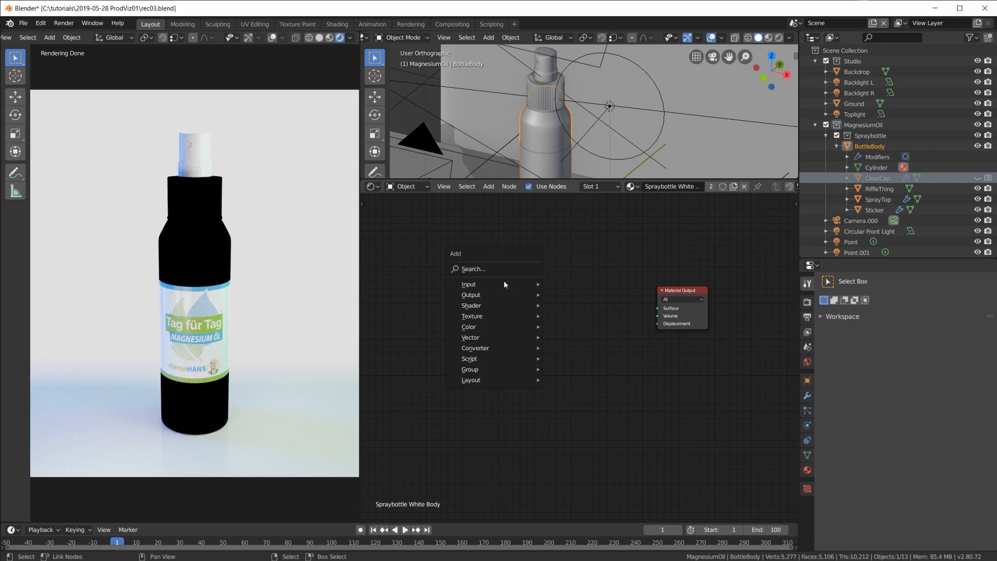
mouse_move(491, 307)
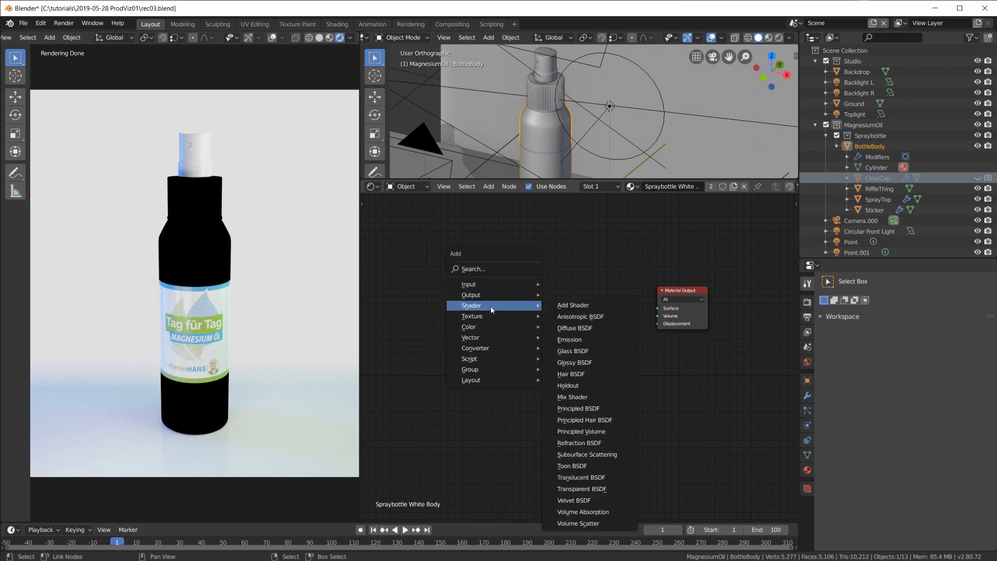
click(592, 408)
click(534, 235)
click(597, 278)
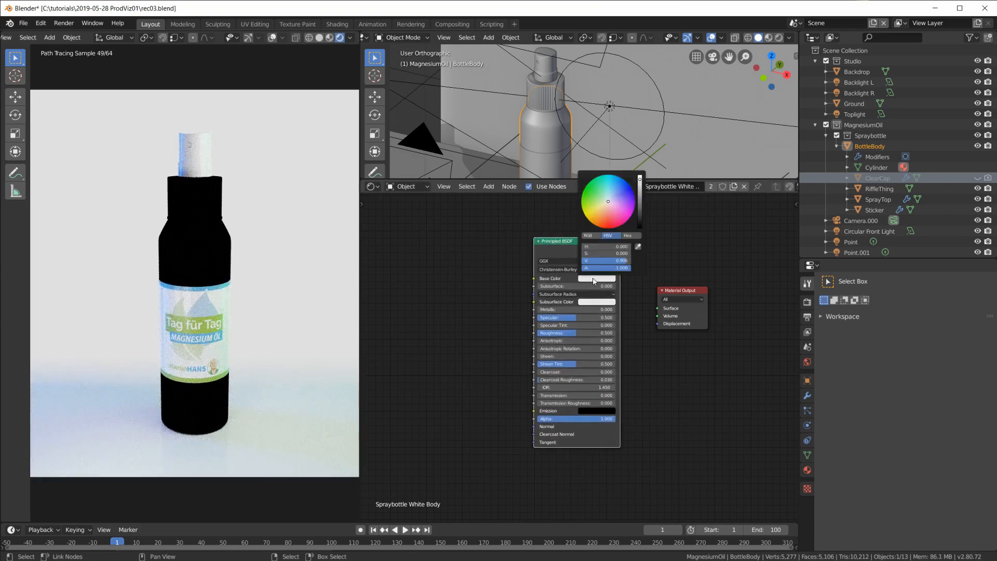
drag(620, 250, 662, 307)
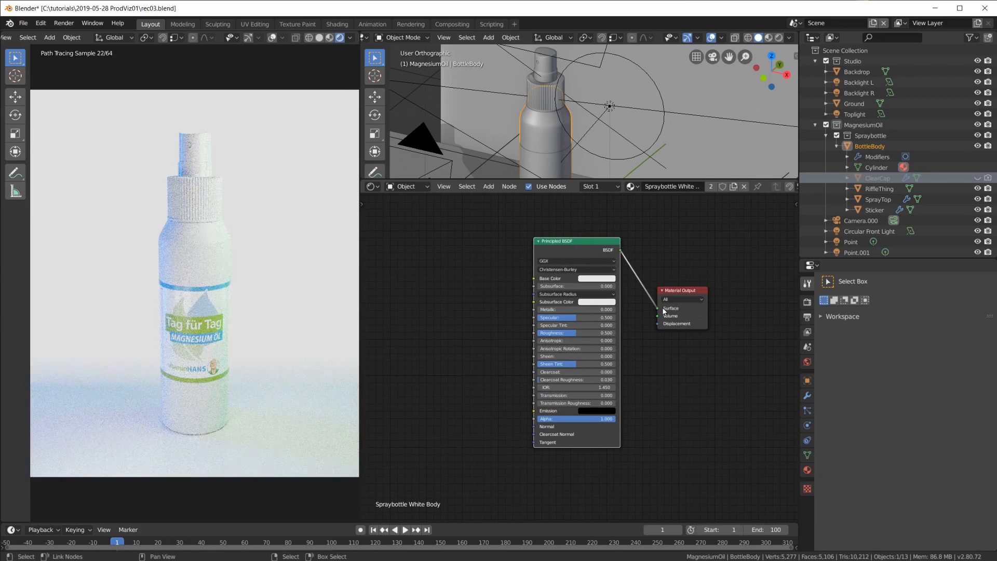
Set the Principled BSDF's Roughness to 0.2
scroll(151, 244, up, 4)
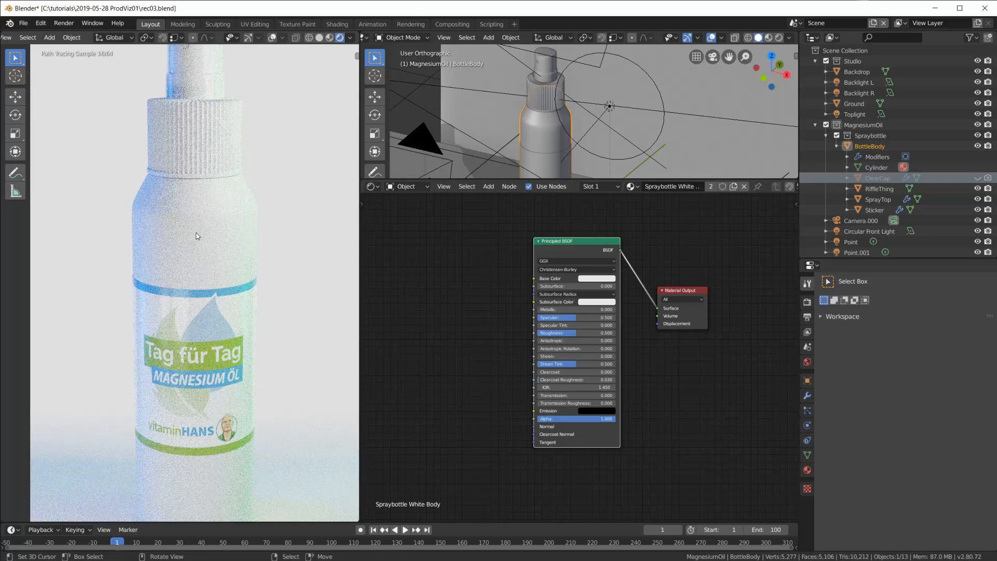
scroll(566, 305, up, 2)
click(556, 324)
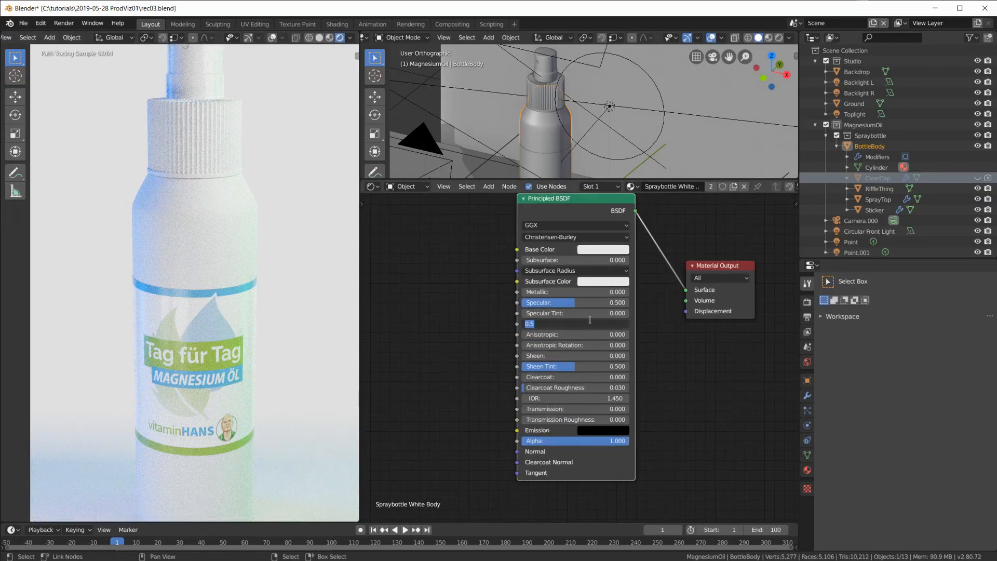
text(0.2)
key(Return)
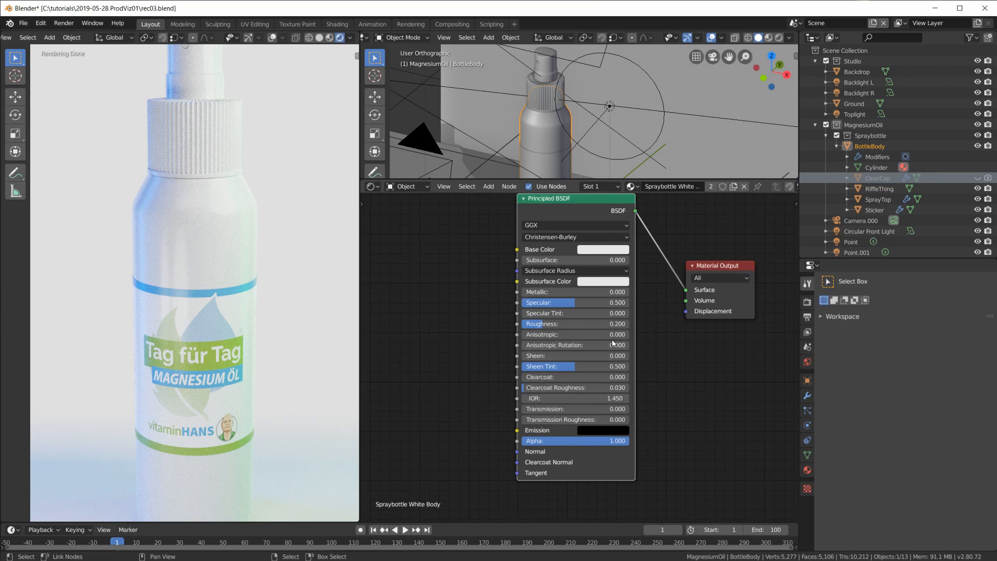
Try adjusting the bottle material's Roughness, then return it to 0.2 and nudge the shader node slightly
scroll(641, 297, down, 1)
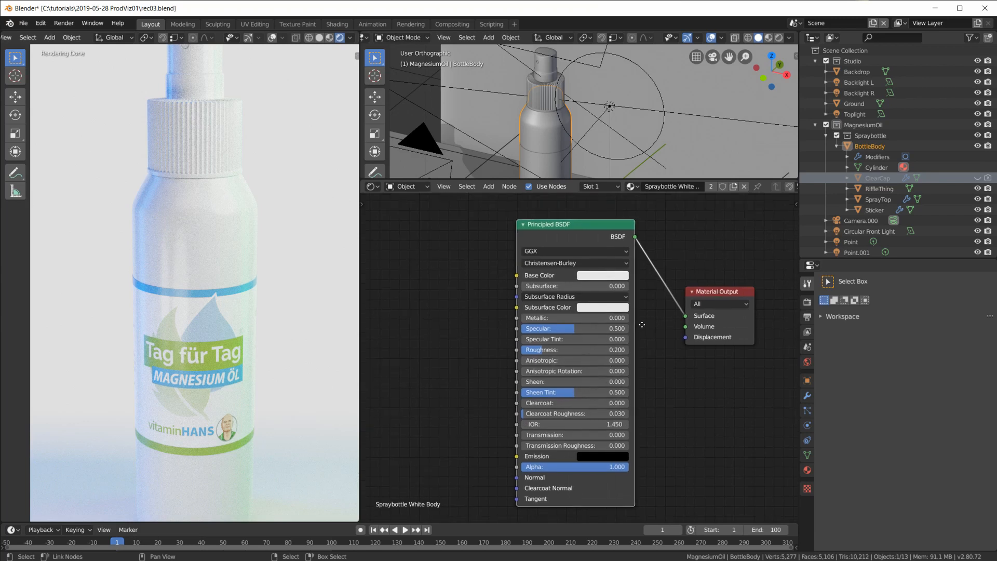
scroll(598, 319, down, 1)
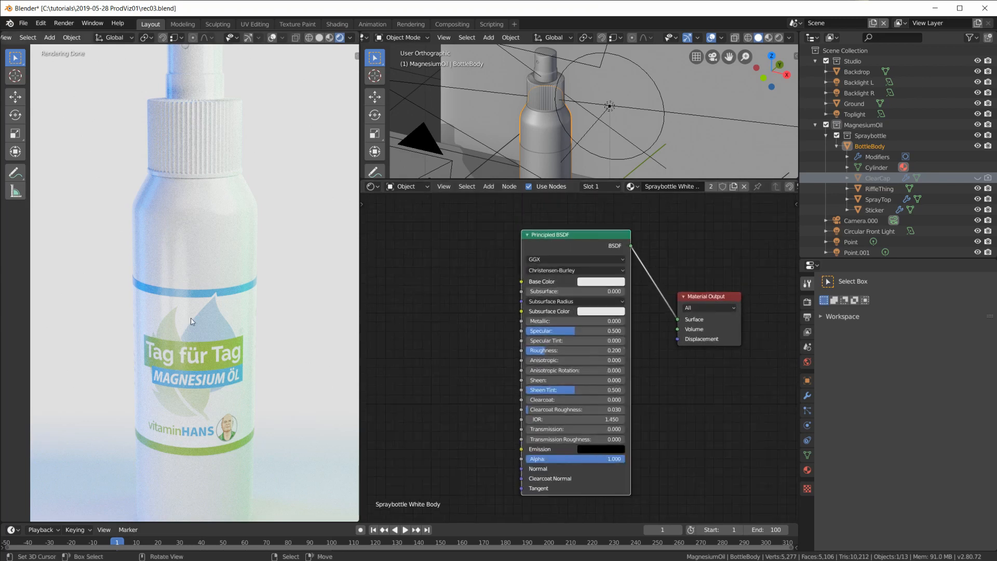
scroll(240, 304, down, 3)
scroll(241, 303, up, 1)
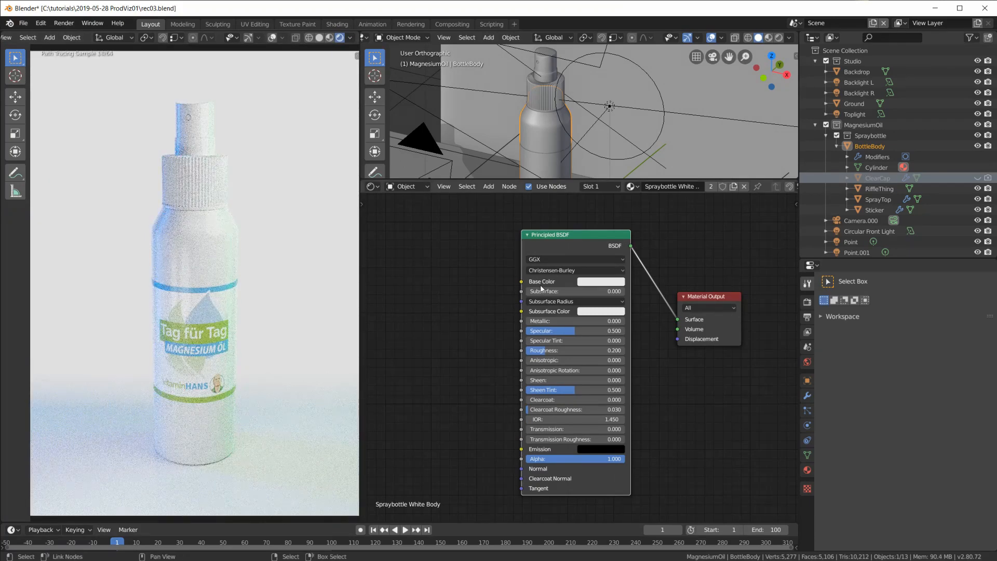
scroll(187, 297, up, 1)
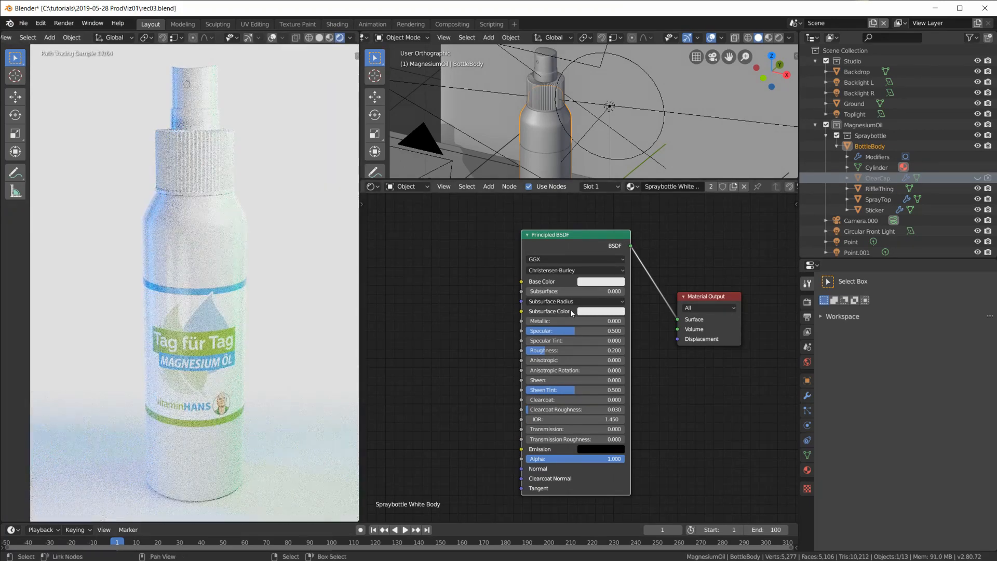
mouse_move(547, 351)
mouse_down()
mouse_move(523, 351)
mouse_move(591, 352)
mouse_move(550, 351)
mouse_up()
click(550, 352)
text(.2)
key(Return)
mouse_move(571, 239)
mouse_down()
mouse_move(549, 239)
mouse_move(570, 239)
mouse_up()
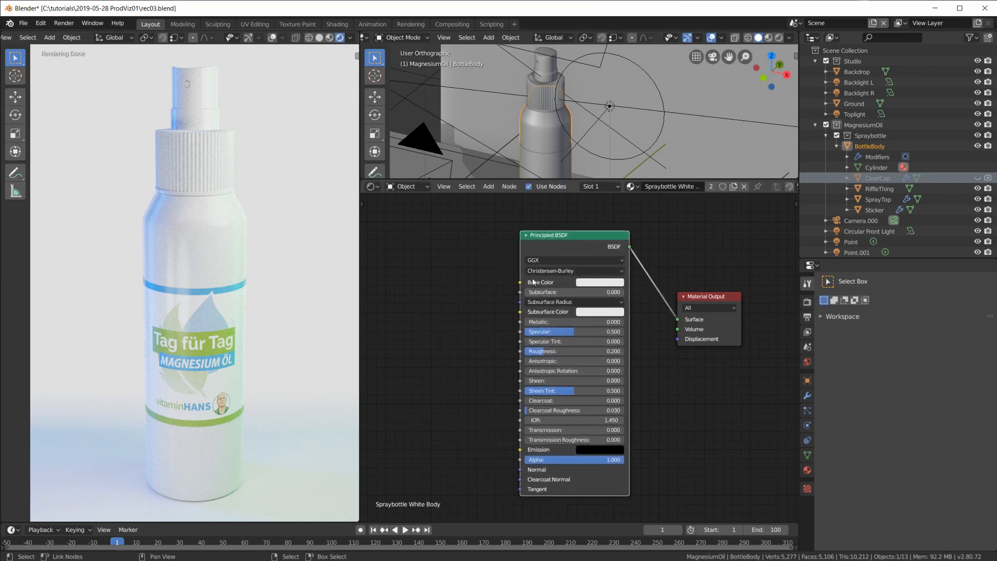
Inspect the bottle's surface and label up close in the rendered view and check the shader's Subsurface Radius values
scroll(270, 291, up, 3)
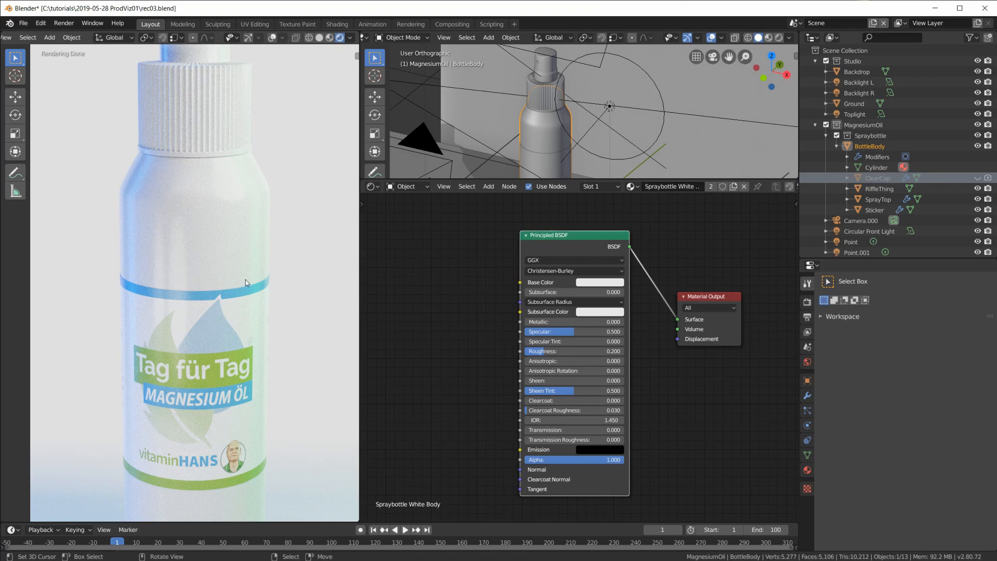
scroll(245, 279, down, 3)
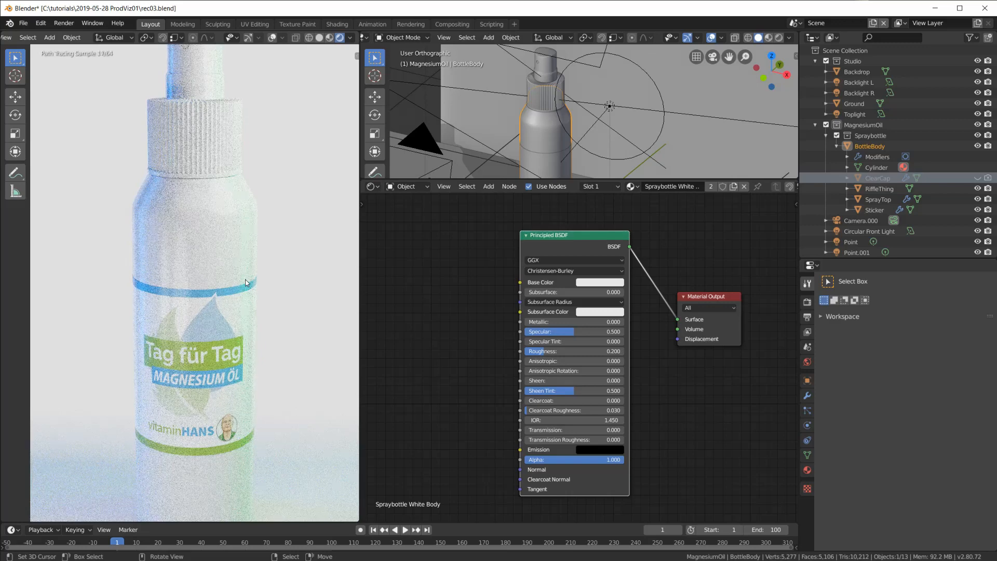
scroll(246, 283, up, 3)
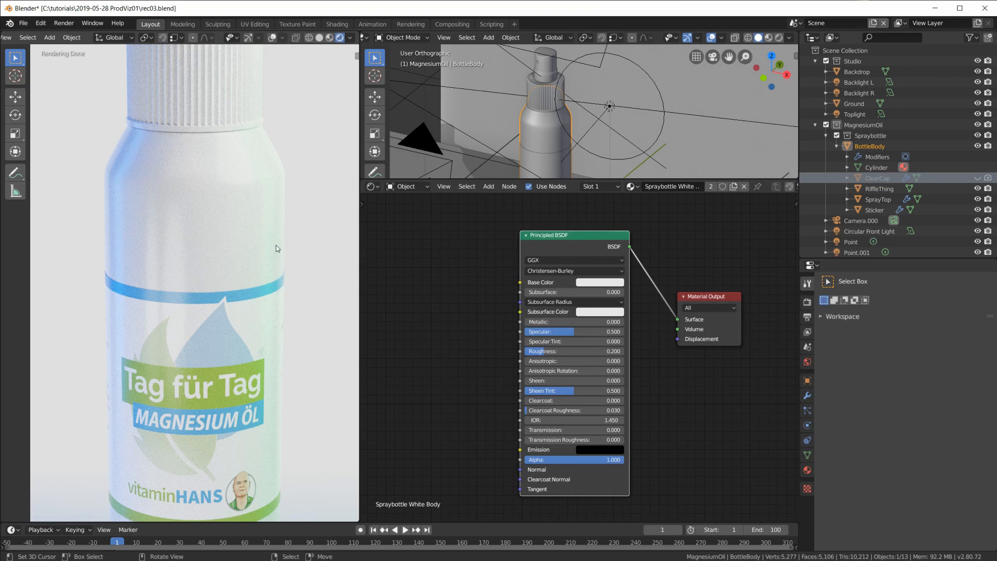
drag(550, 239, 551, 235)
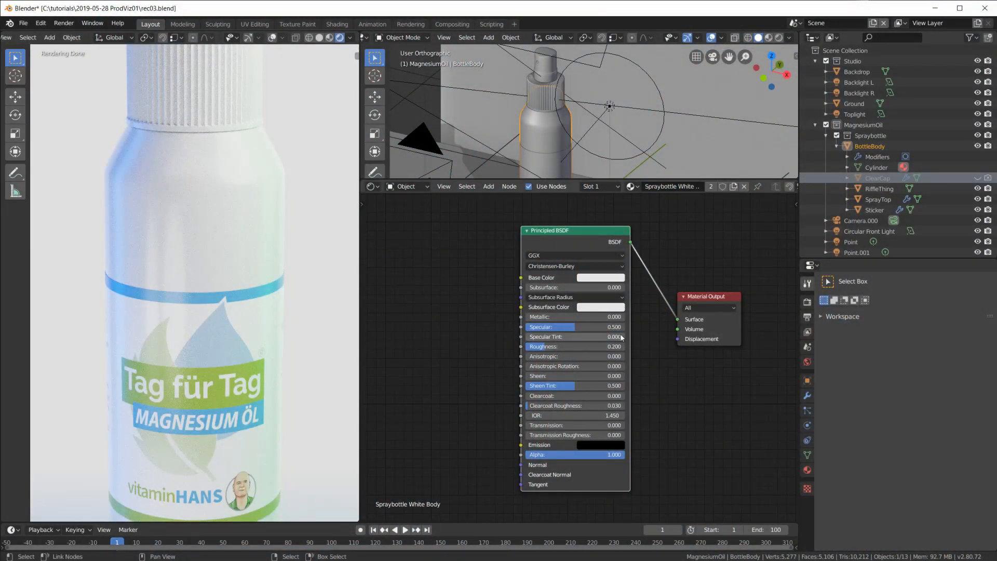
click(580, 297)
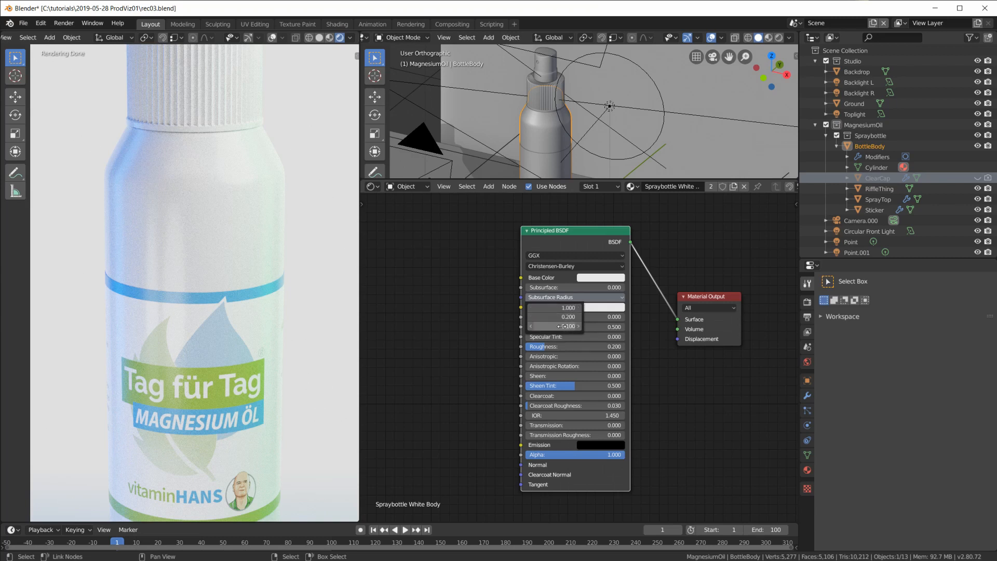
click(570, 298)
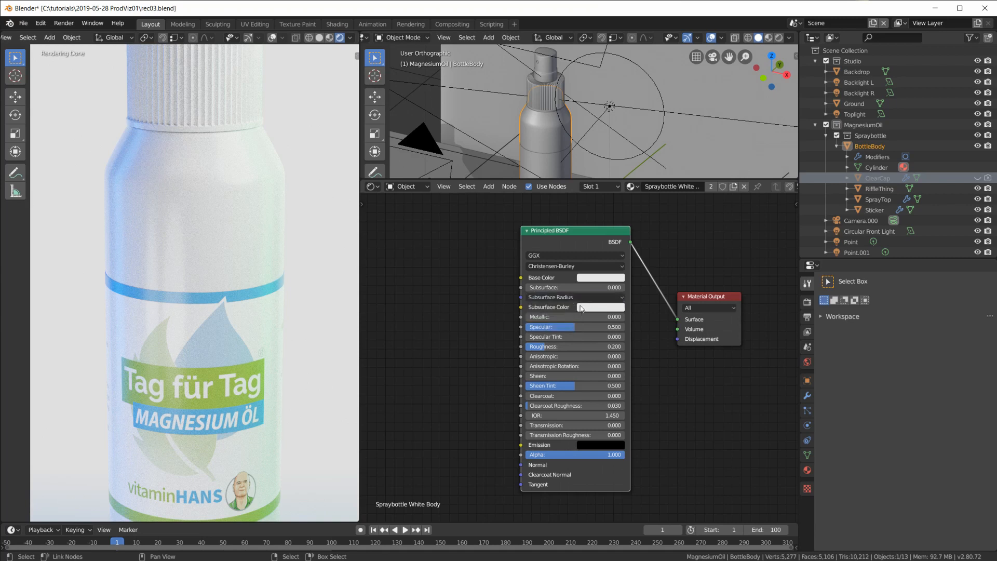
Set the Principled BSDF's Subsurface amount to 0.5
scroll(574, 296, up, 1)
scroll(574, 296, up, 1)
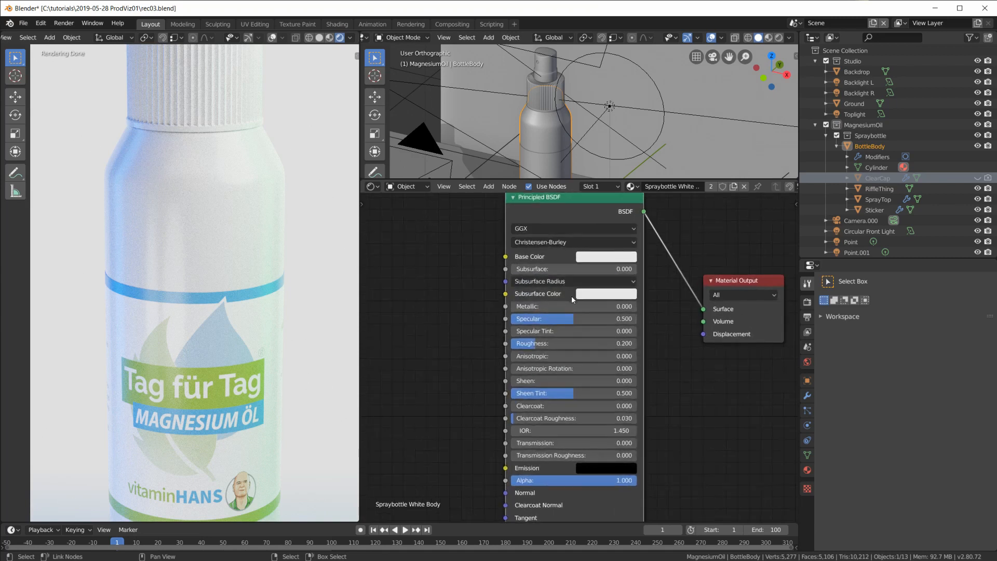
click(573, 269)
text(.)
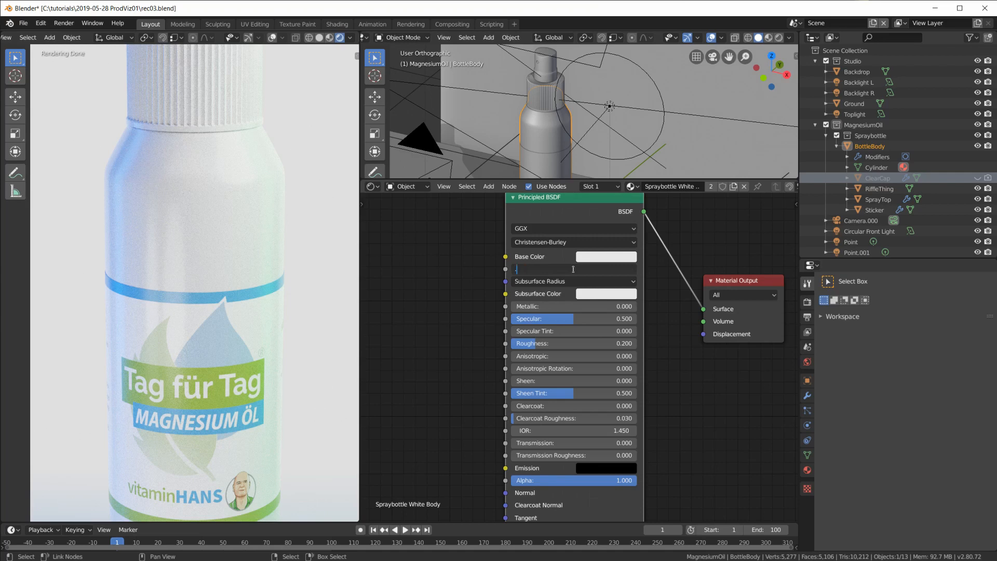
text(5)
key(Return)
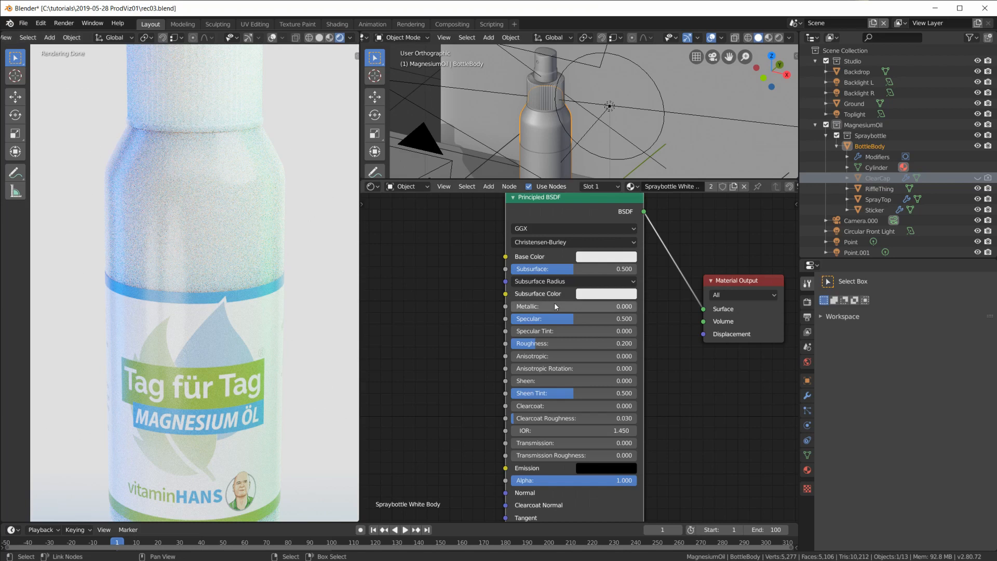
Set all three Subsurface Radius values to 0.15 and close the radius settings
click(574, 281)
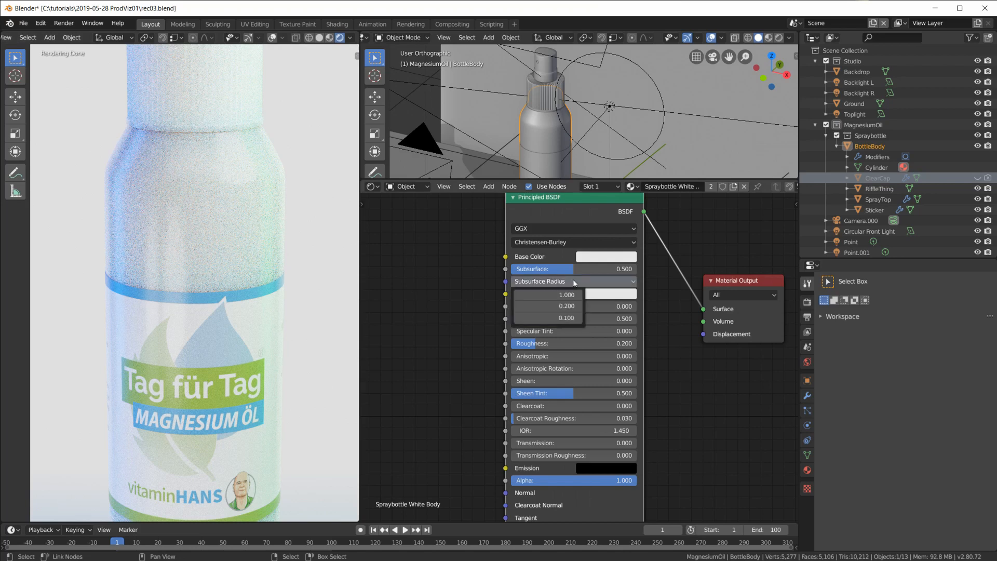
drag(553, 300, 553, 317)
text(.15)
key(Return)
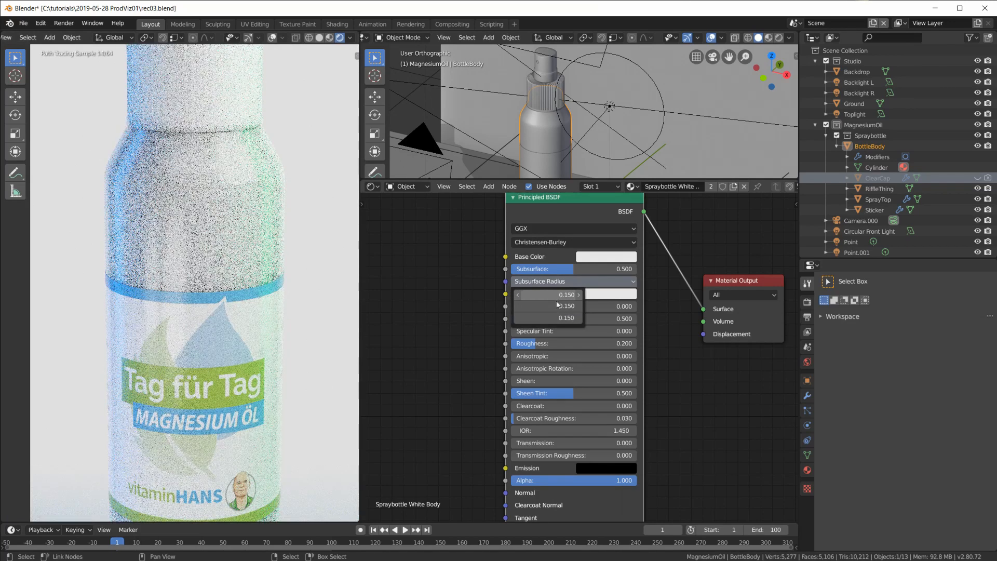
key(ctrl+z)
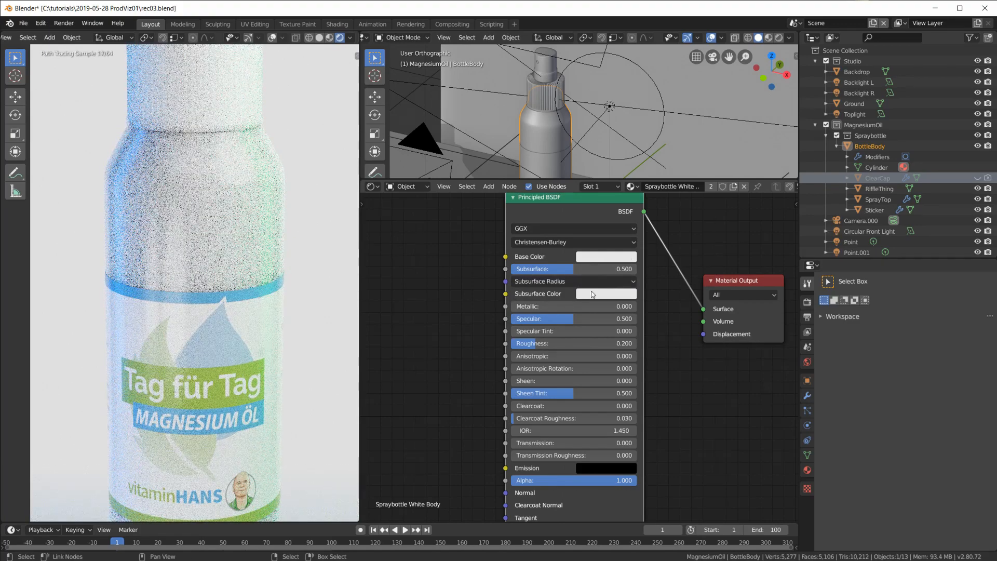
Check the Subsurface Color and Base Color swatches of the bottle's shader
click(593, 295)
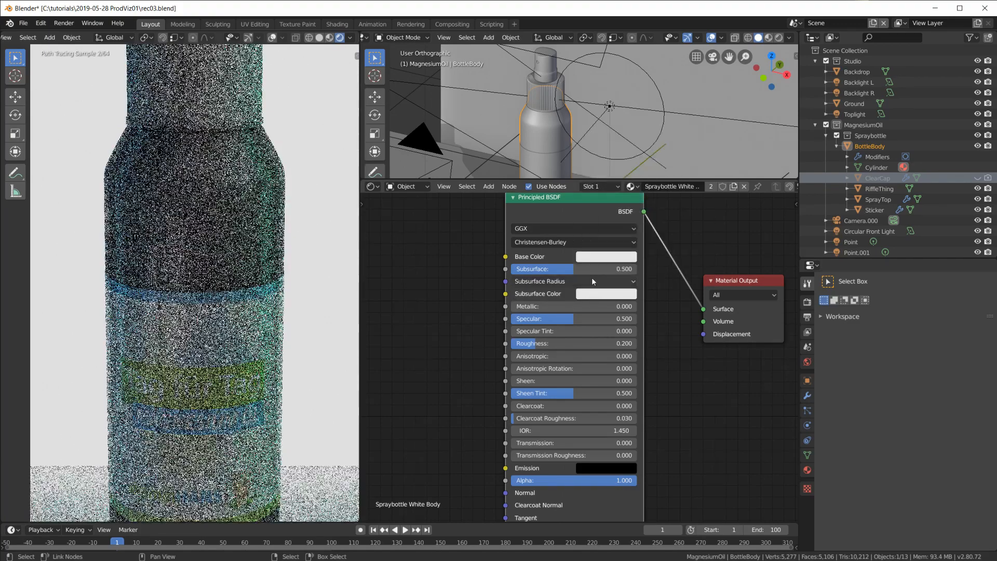
click(595, 258)
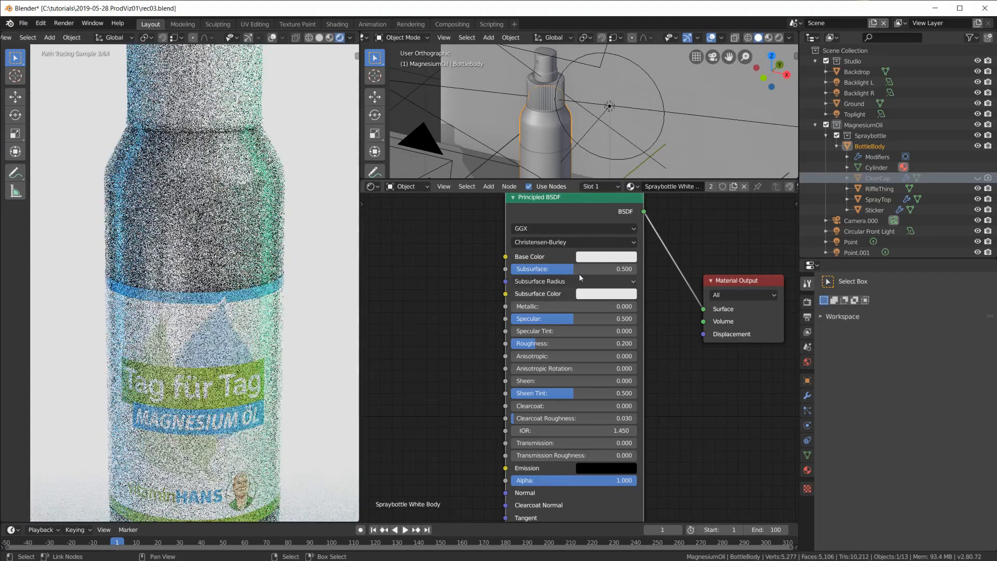
click(596, 258)
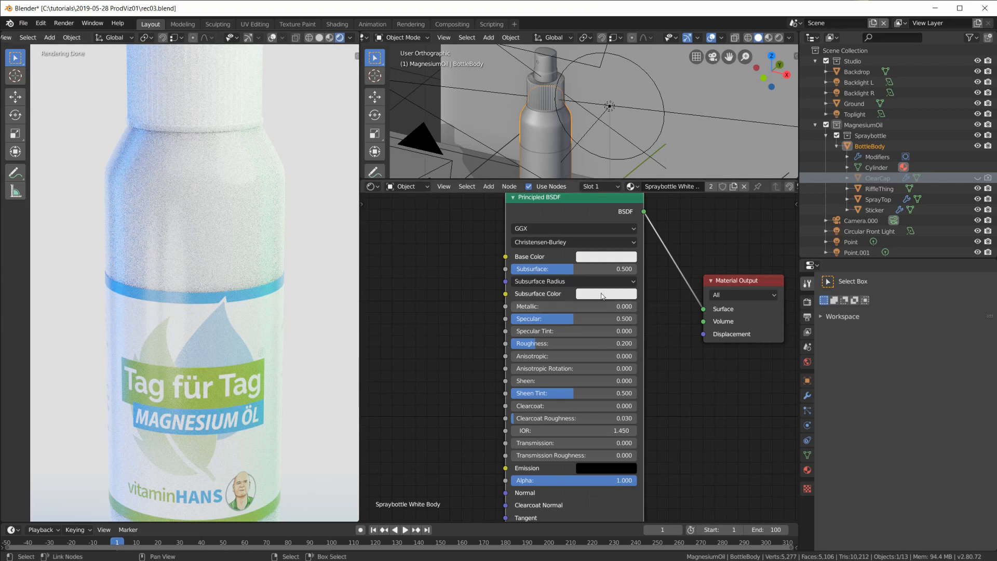
Set Subsurface to 0 to compare the bottle's edge and label close up without subsurface scattering
scroll(233, 304, up, 3)
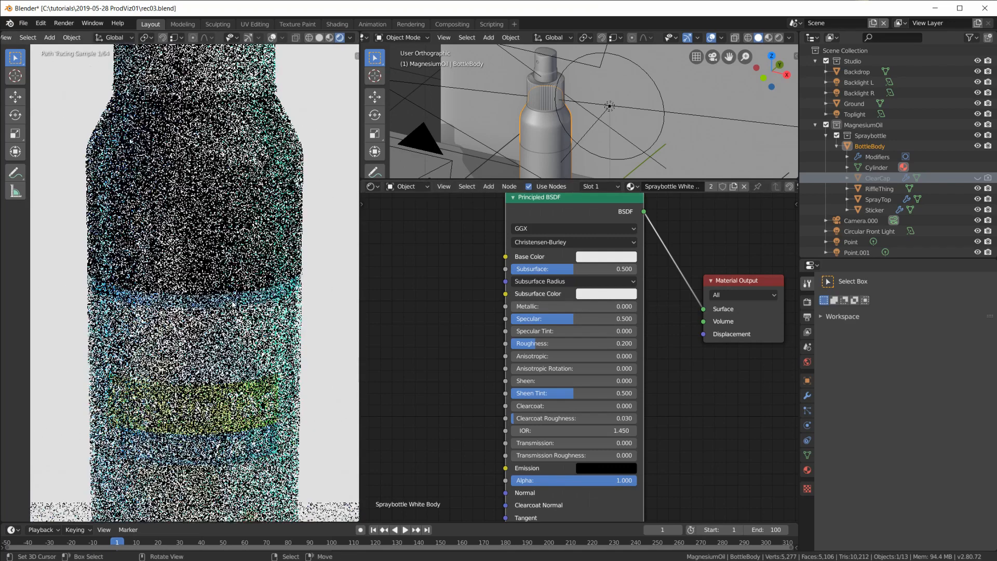
scroll(168, 231, up, 2)
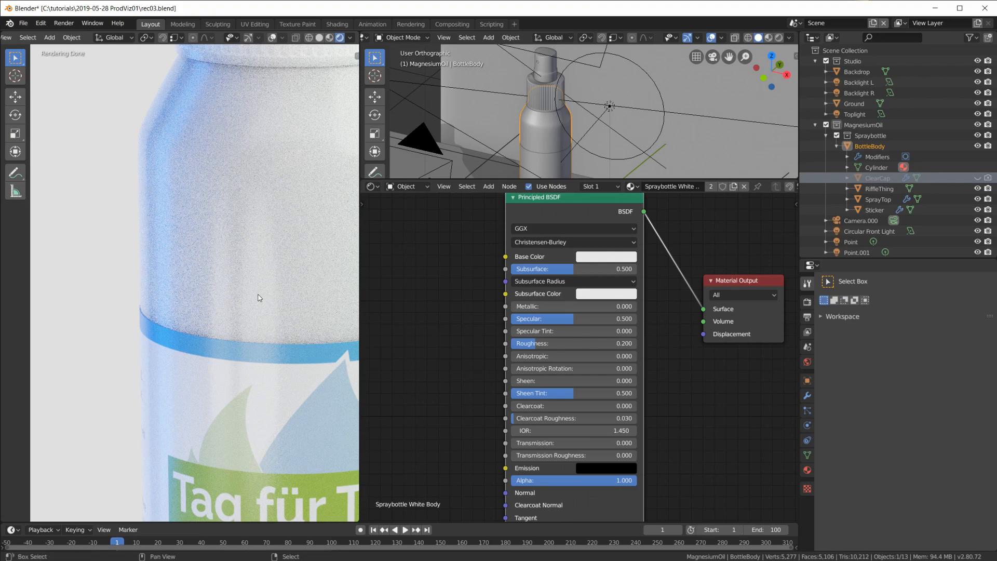
scroll(207, 295, down, 3)
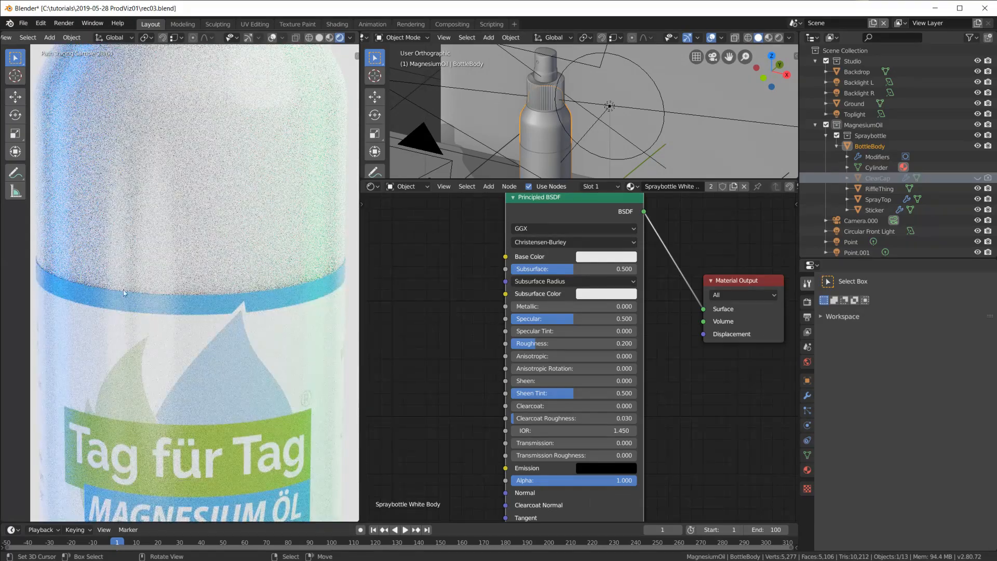
shift+middle_drag(46, 270, 94, 273)
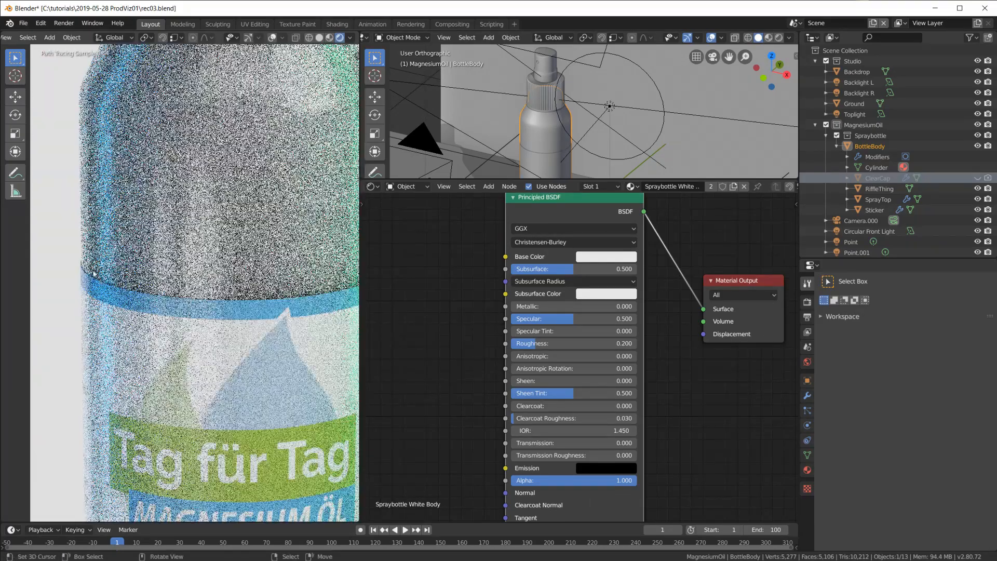
drag(559, 271, 507, 271)
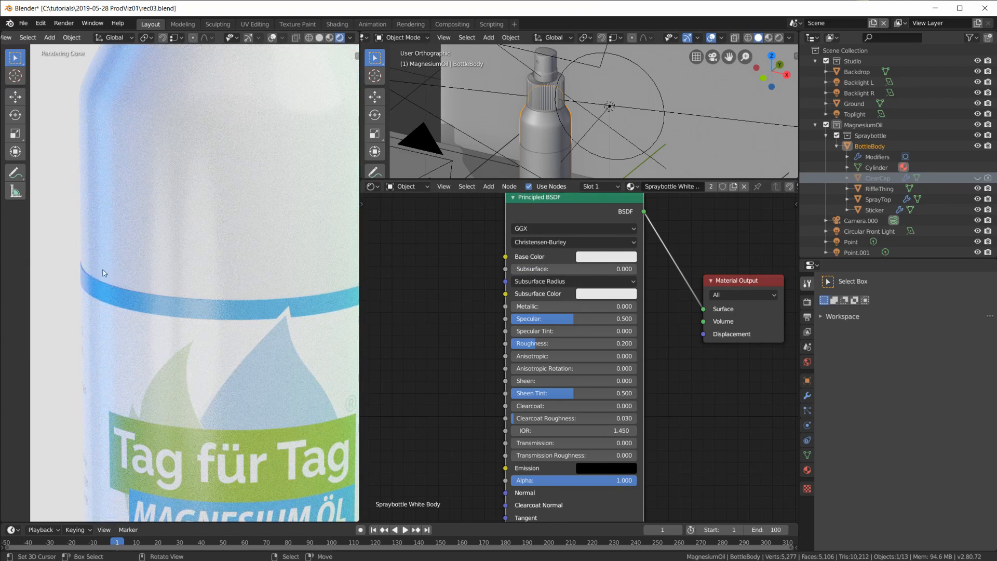
Set Subsurface back to 0.5, then raise it to 1
click(563, 270)
text(0.5)
key(Return)
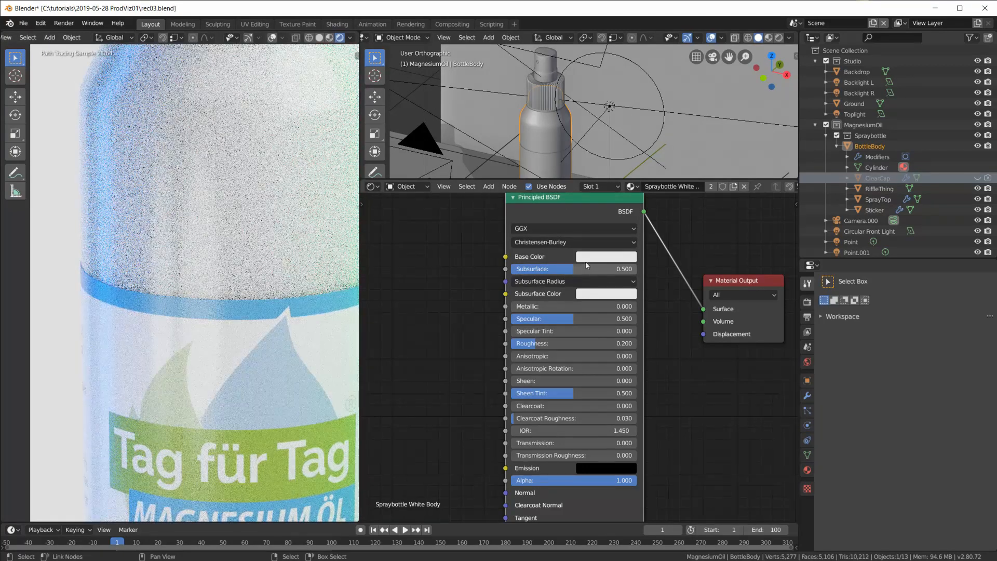
drag(579, 268, 639, 270)
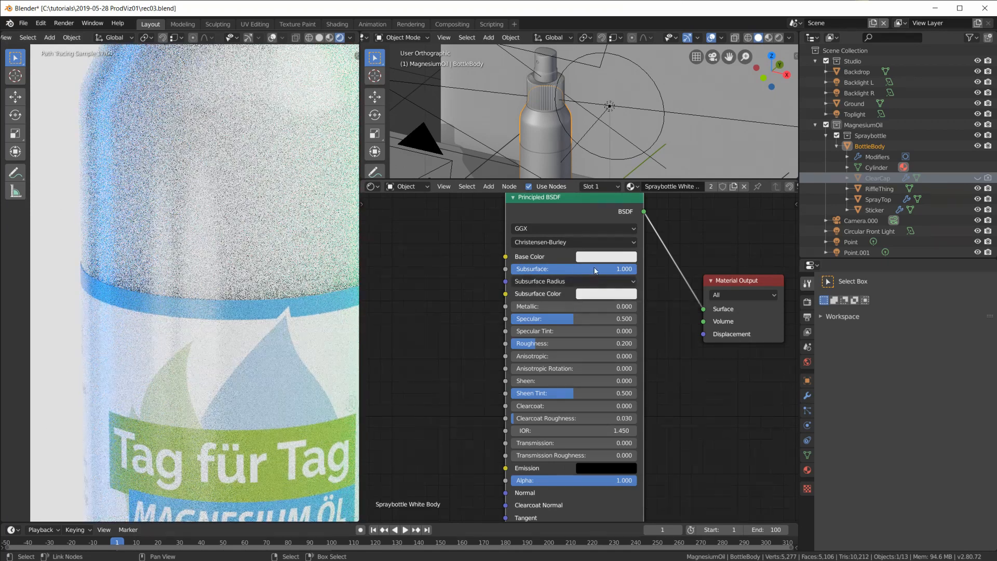
Set the bottle shader's Subsurface to 0.5 and check the result on the bottle
click(588, 269)
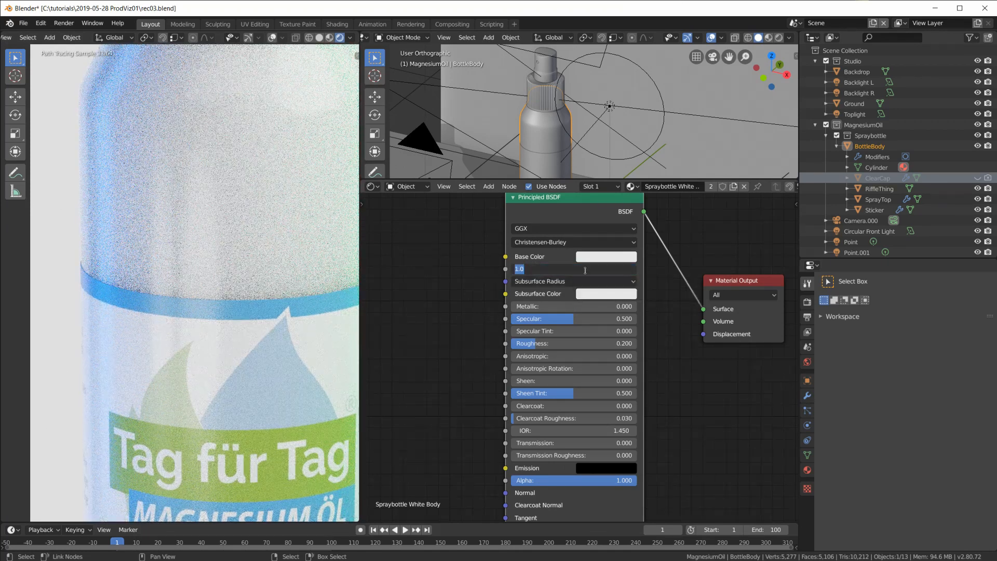
text(0.5)
key(Return)
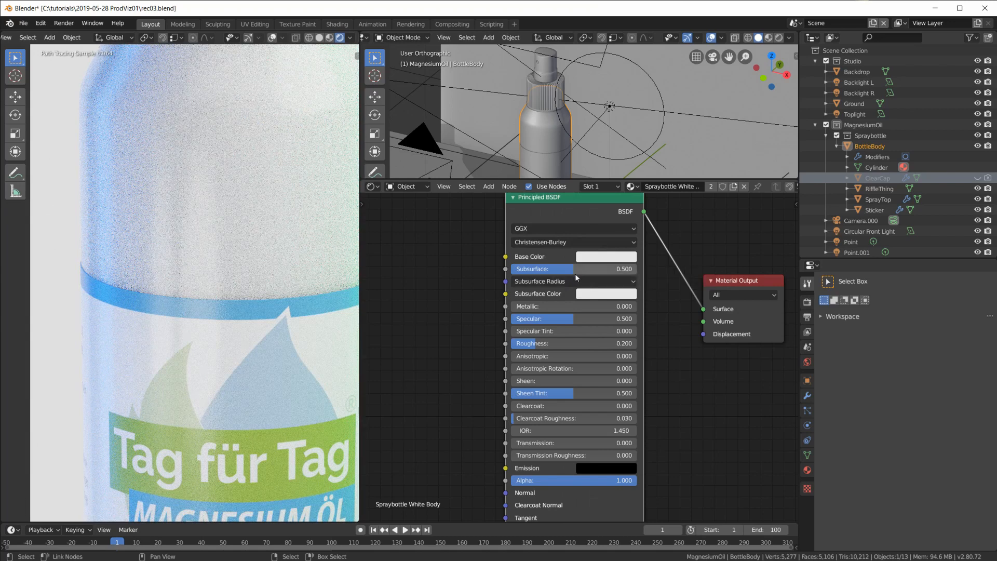
scroll(112, 285, down, 3)
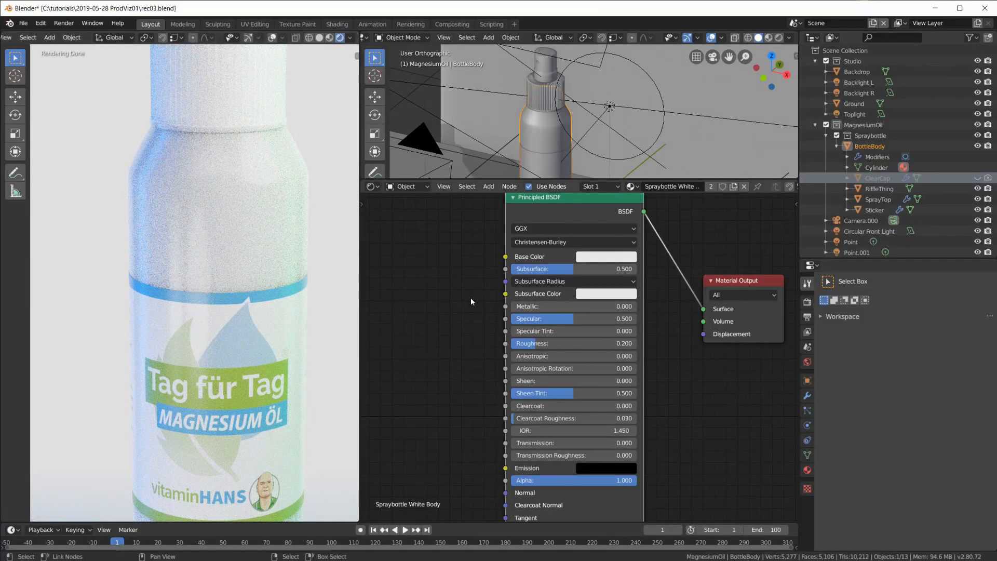
Compare the two saved subsurface test renders side by side with the bottle's Subsurface Radius settings, then dismiss both images
click(568, 282)
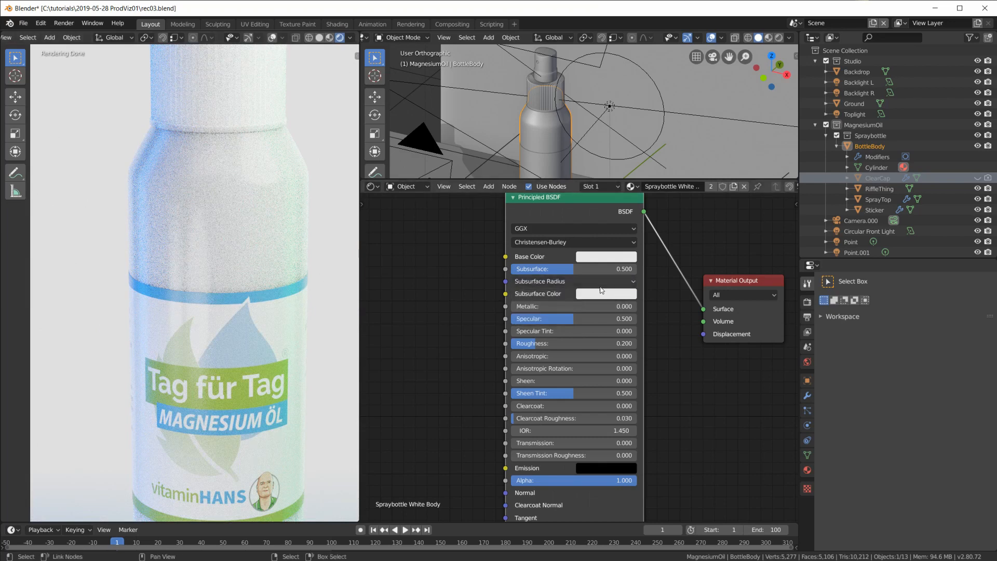
scroll(239, 297, up, 3)
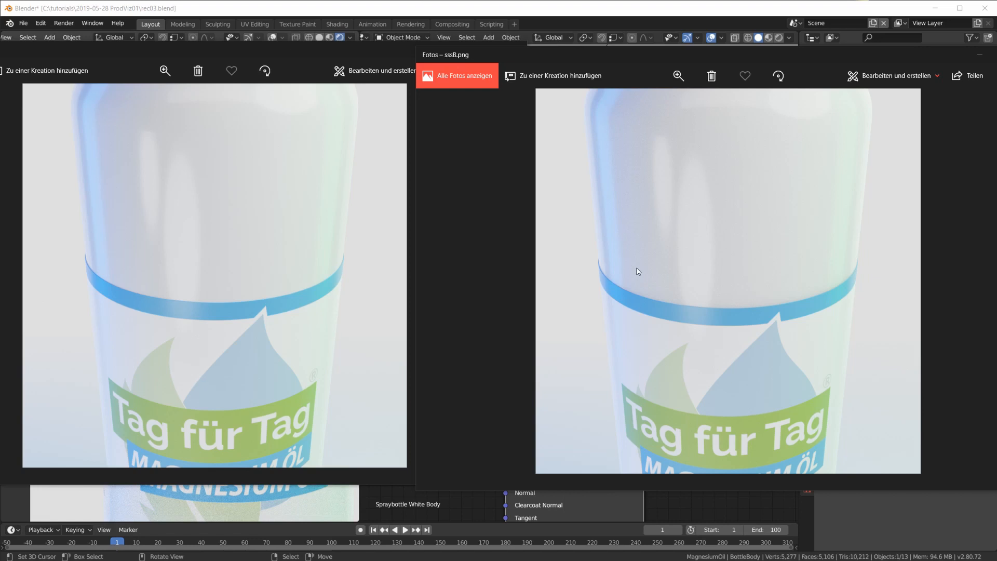
click(707, 560)
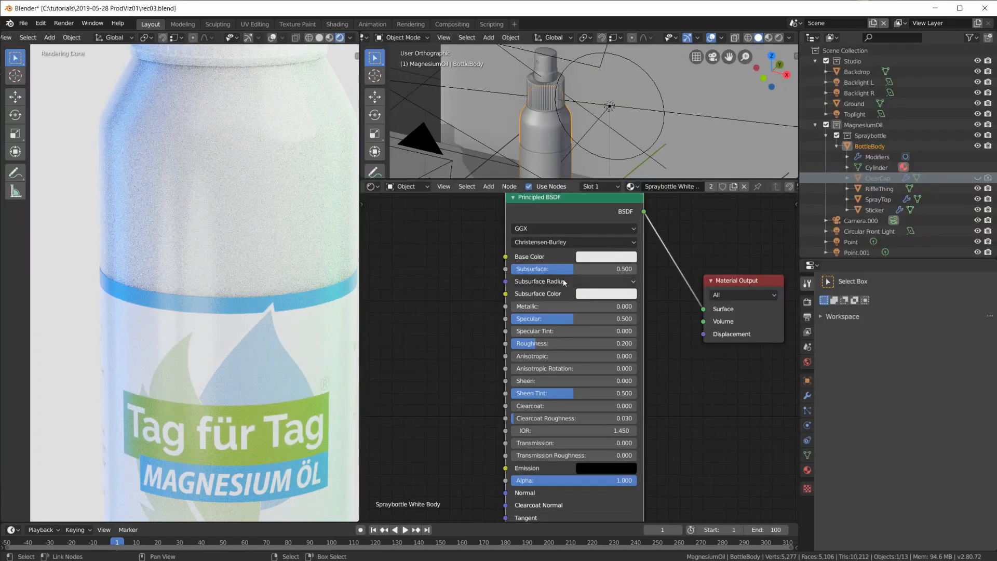
click(564, 282)
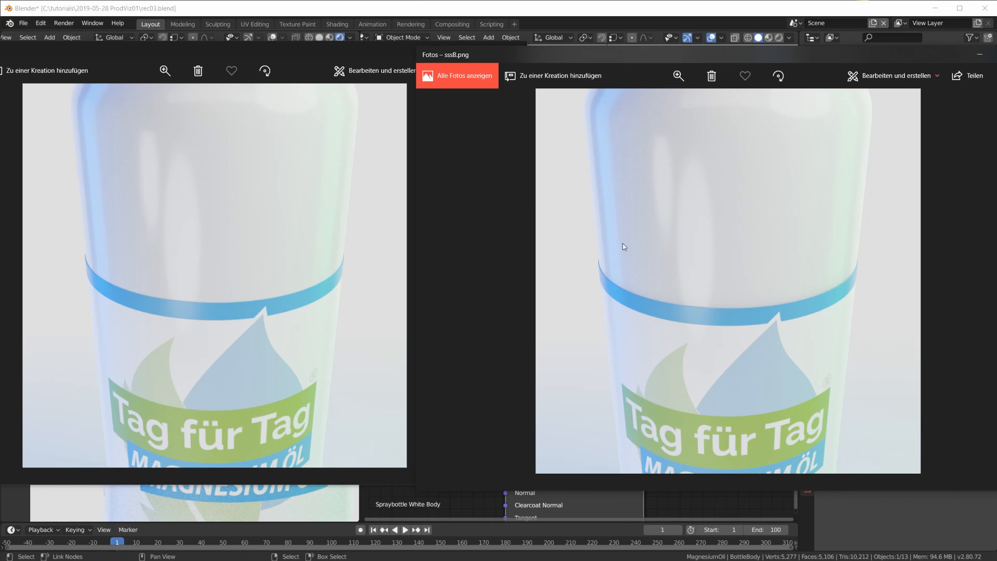
click(349, 50)
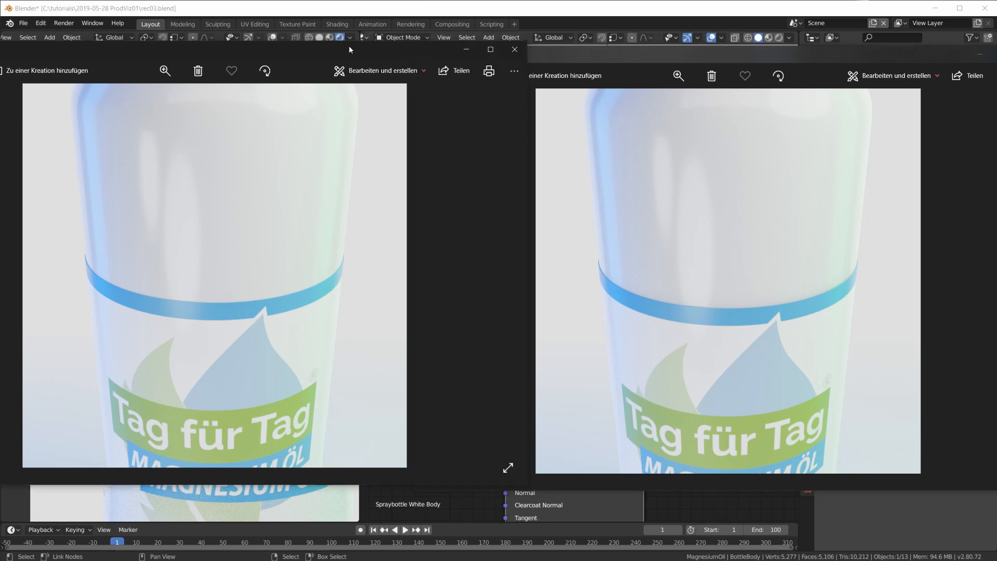
click(515, 49)
click(980, 54)
Widen the node editor, select the bottle's sticker and bring its complete material node tree into view
scroll(604, 481, down, 3)
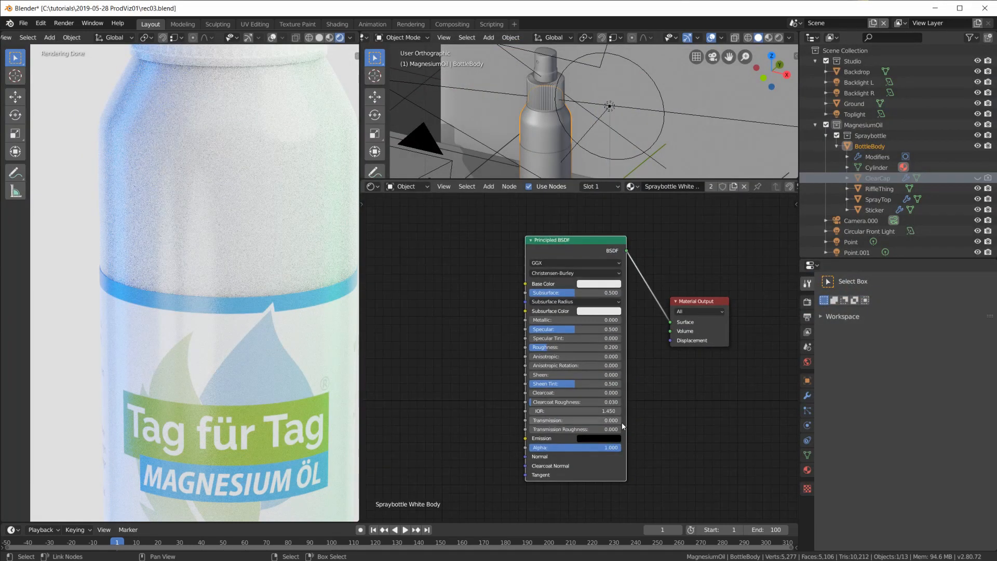
scroll(622, 422, up, 1)
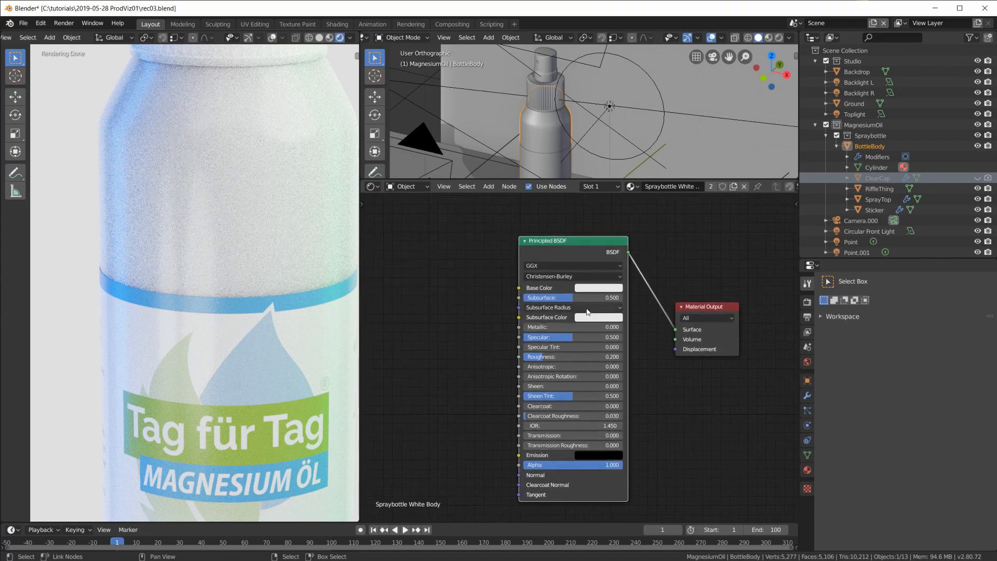
scroll(179, 268, down, 3)
scroll(180, 268, down, 2)
scroll(180, 267, up, 2)
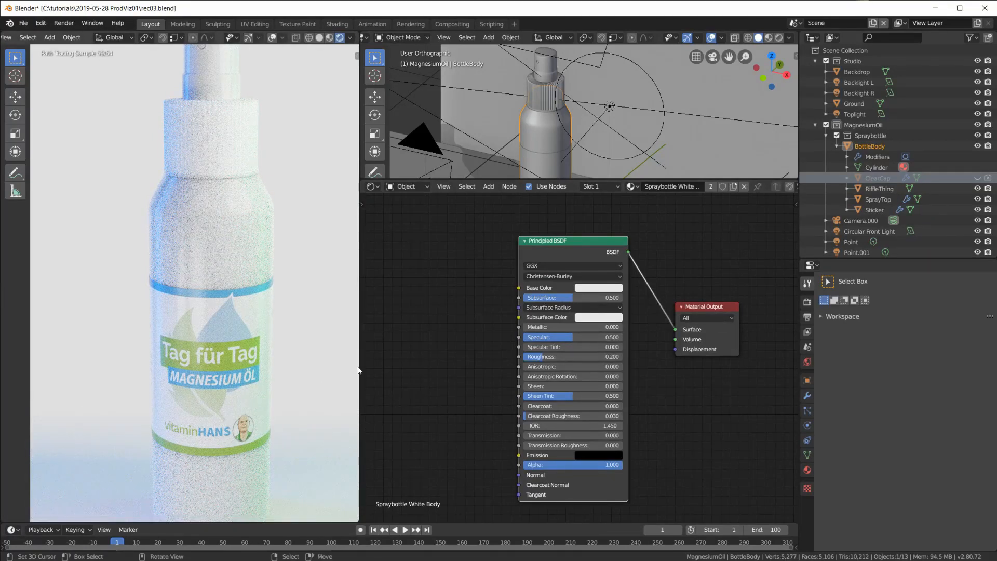
drag(359, 371, 330, 375)
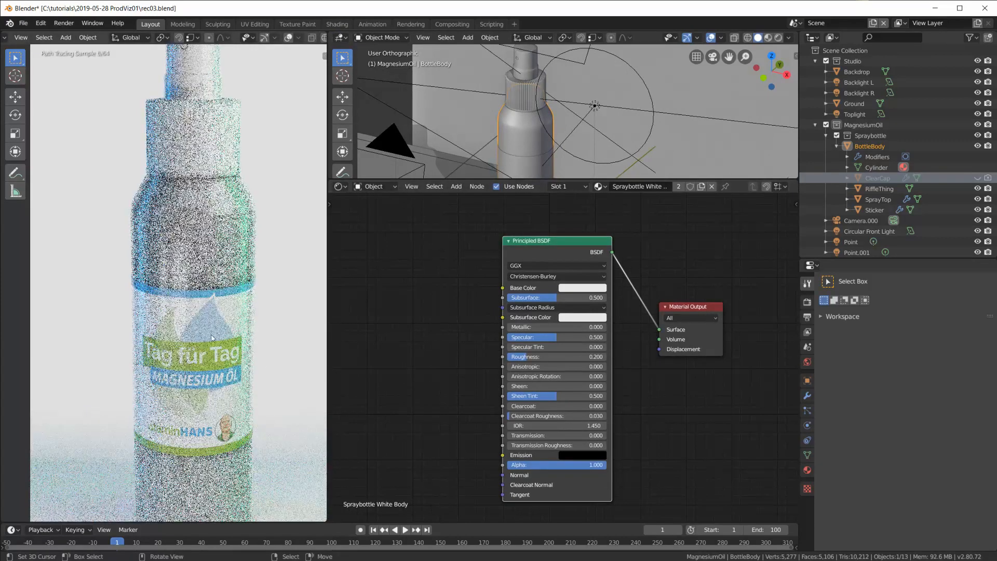
right_click(237, 360)
scroll(512, 345, down, 4)
middle_drag(496, 314, 609, 338)
middle_drag(445, 328, 486, 326)
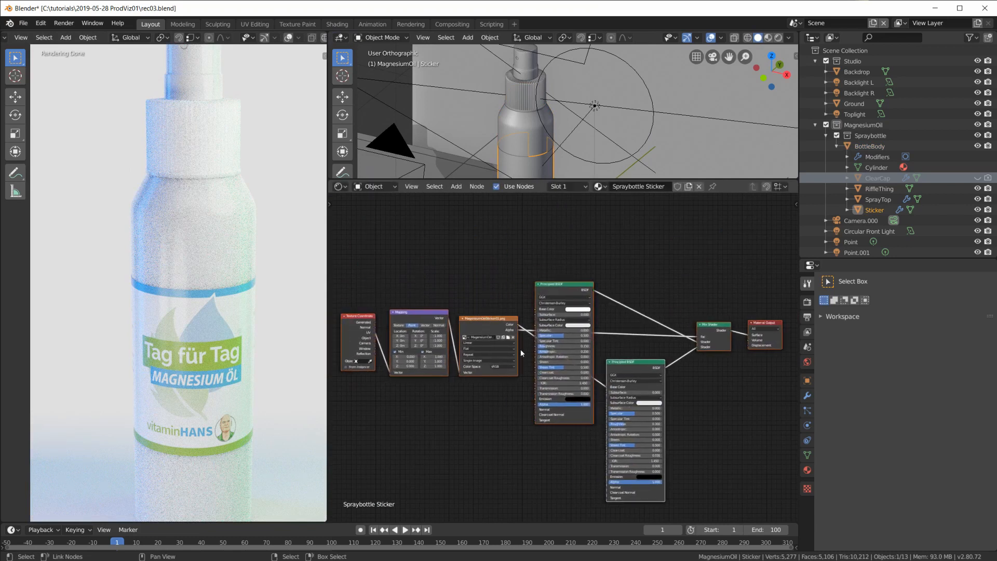
Split an Image Editor off the rendered view and examine the sticker texture MagensiumOelSticker01.png and its transparent areas
drag(2, 518, 4, 248)
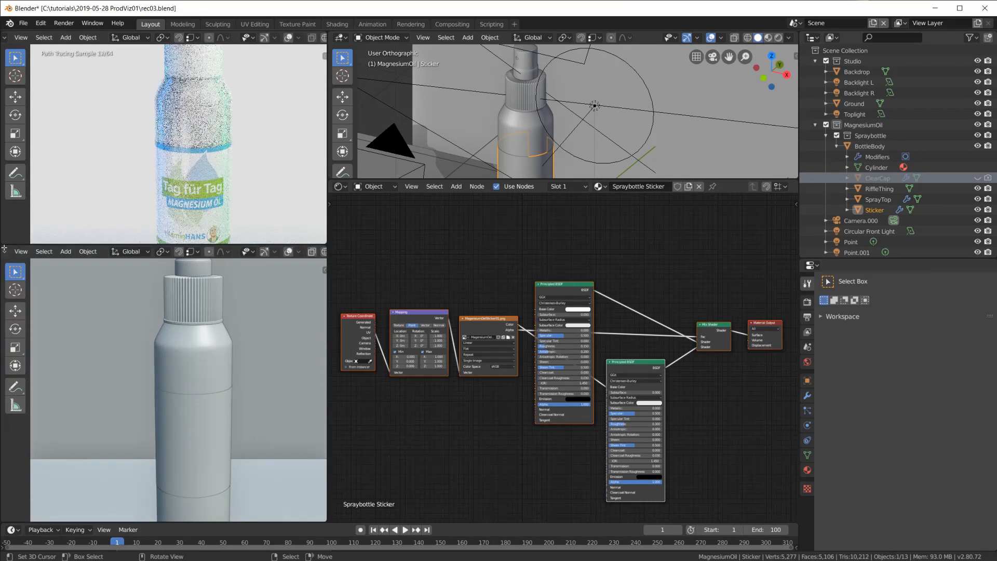
click(13, 251)
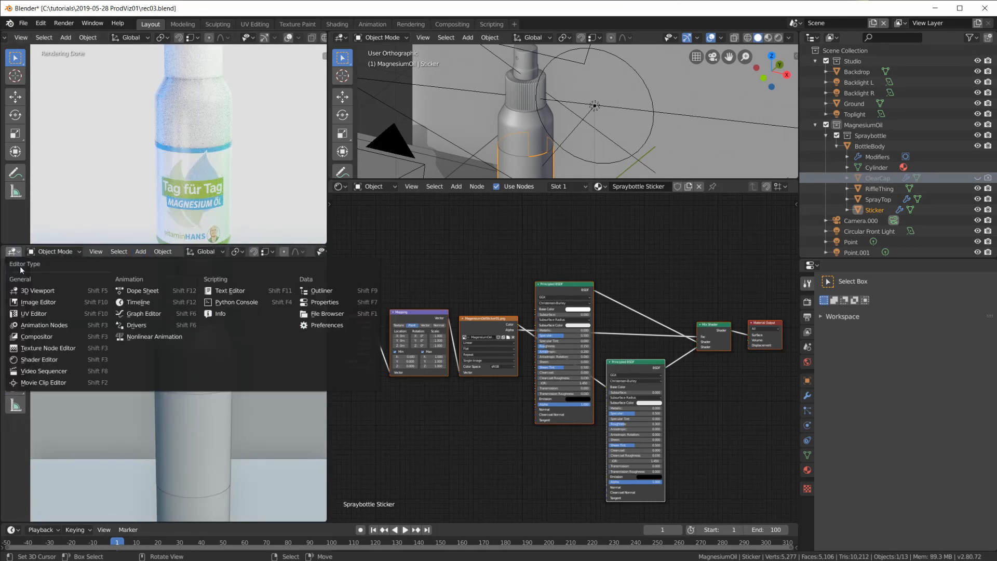
click(36, 302)
click(122, 252)
click(156, 263)
scroll(179, 329, down, 2)
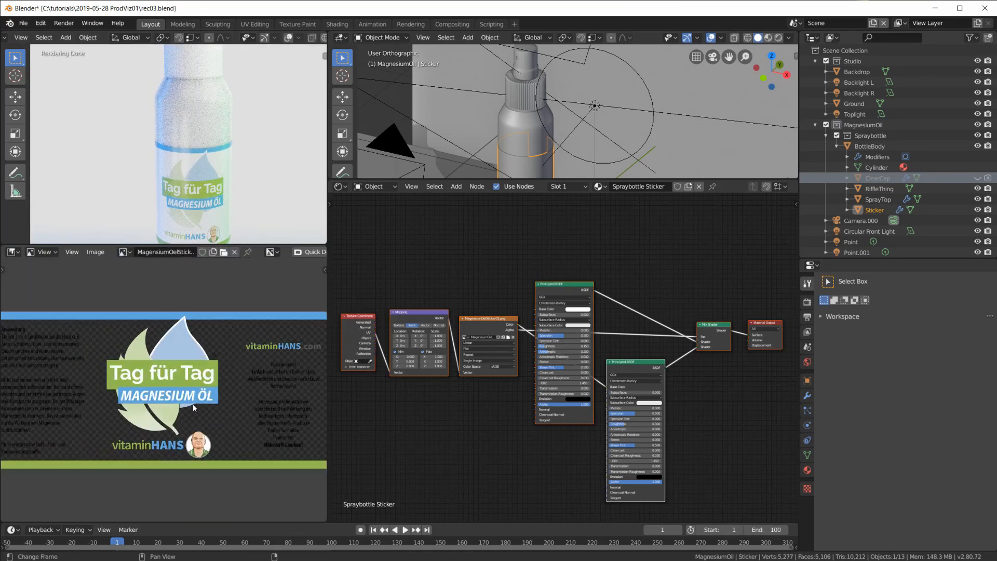
scroll(181, 420, up, 1)
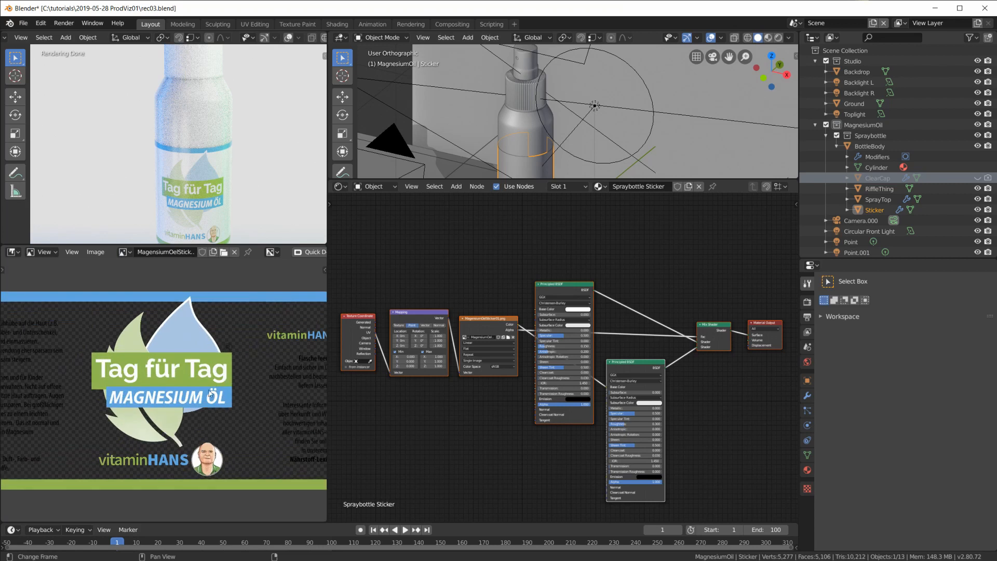
scroll(187, 406, down, 1)
middle_drag(187, 406, 236, 403)
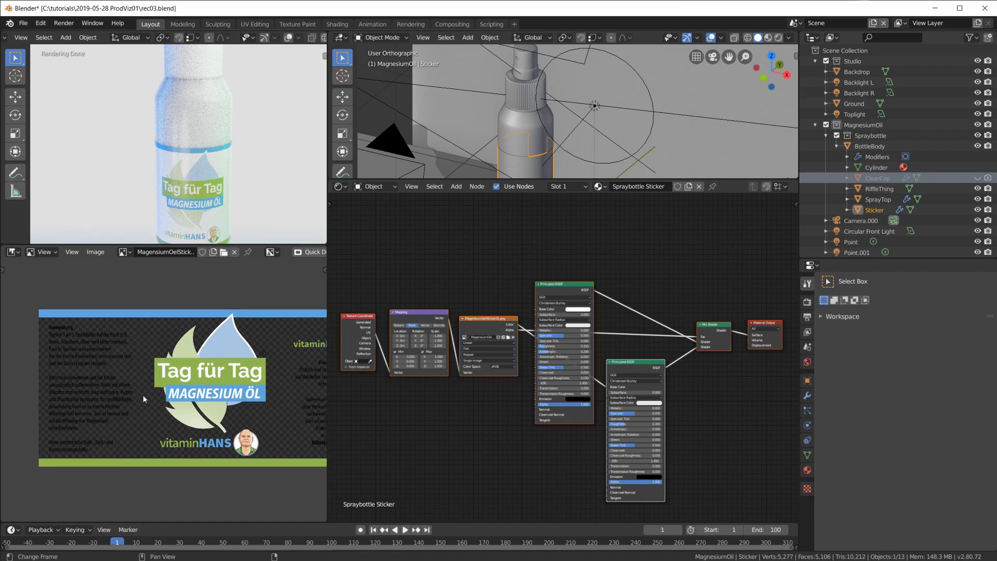
scroll(143, 395, up, 4)
key(Home)
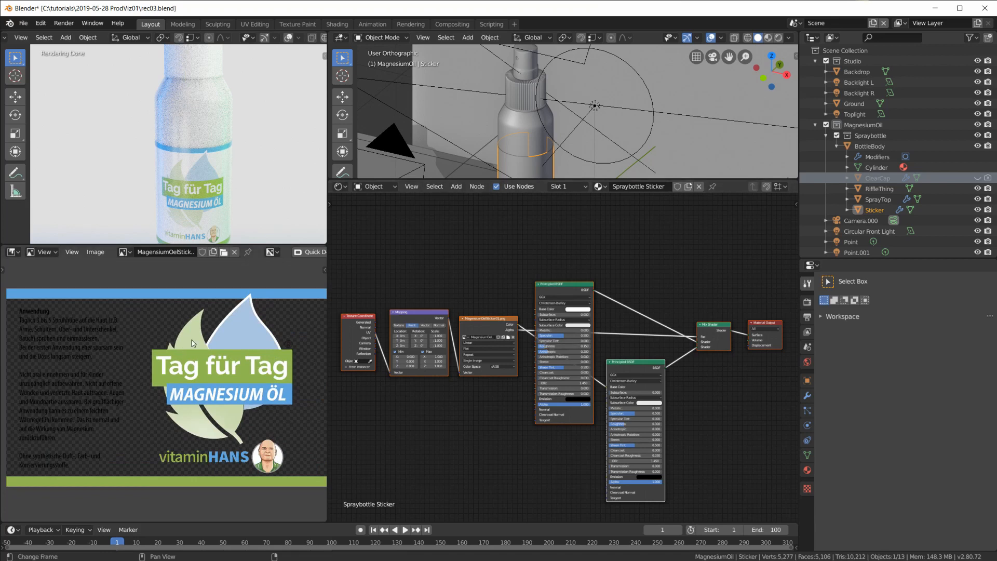
Arrange the sticker material's two Principled BSDF nodes side by side below the image texture node
scroll(638, 291, up, 4)
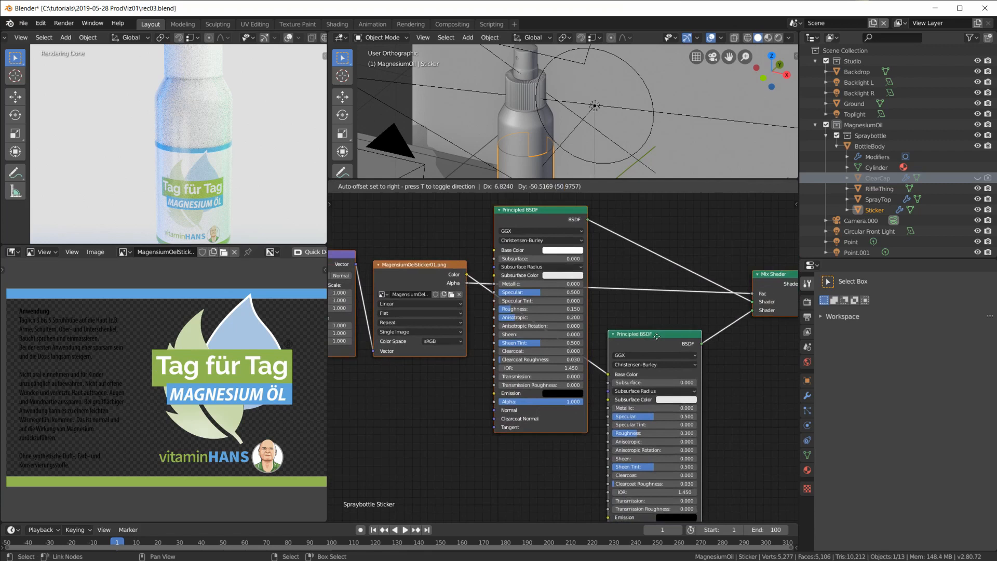
drag(640, 331, 636, 384)
drag(431, 273, 432, 264)
drag(531, 210, 528, 316)
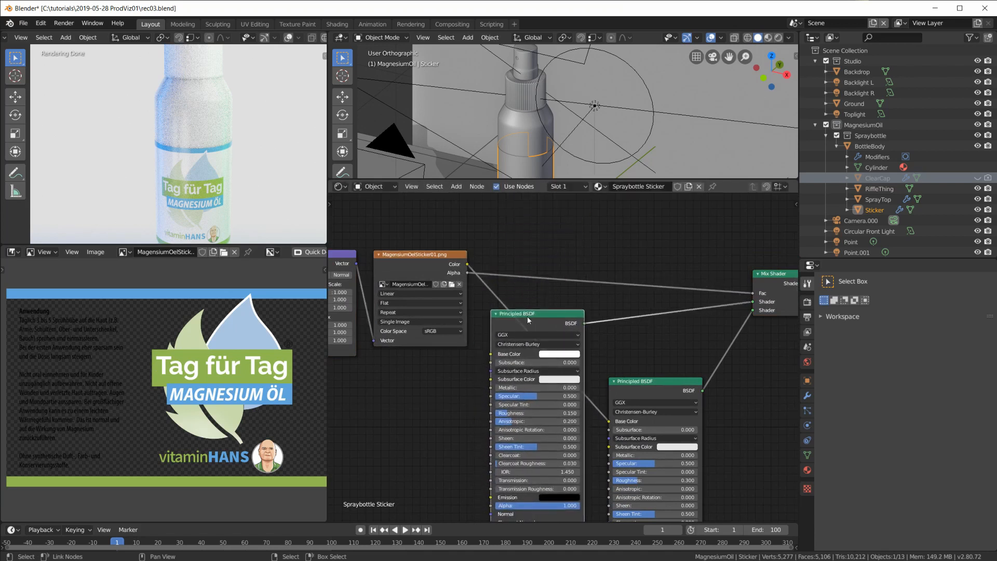
scroll(617, 369, down, 1)
middle_drag(554, 335, 559, 281)
drag(553, 264, 515, 339)
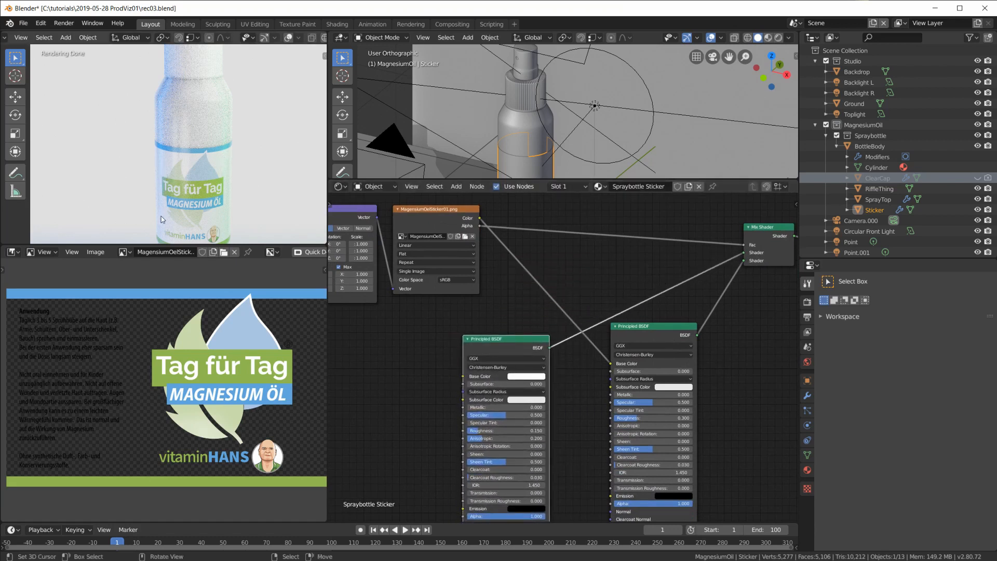
drag(641, 322, 638, 310)
drag(514, 339, 541, 319)
Compare the settings of the sticker's two Principled BSDF nodes and trace their links to the Mix Shader
scroll(665, 431, up, 2)
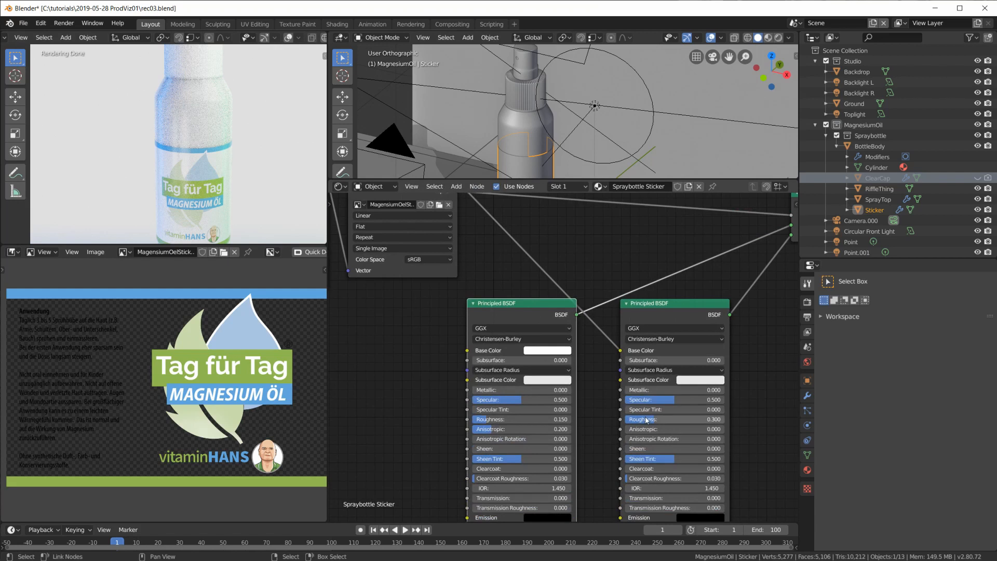
scroll(659, 420, down, 1)
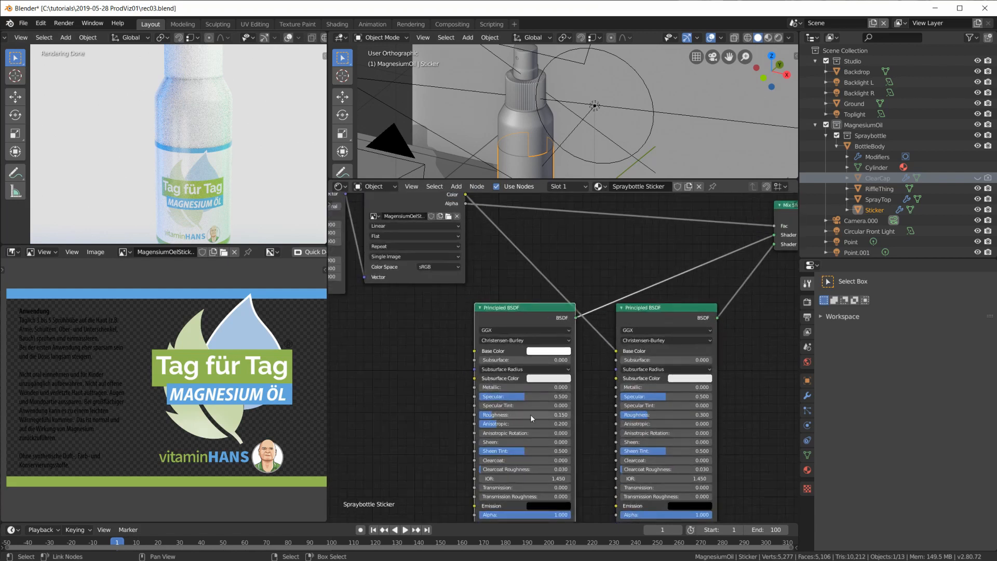
scroll(577, 387, down, 2)
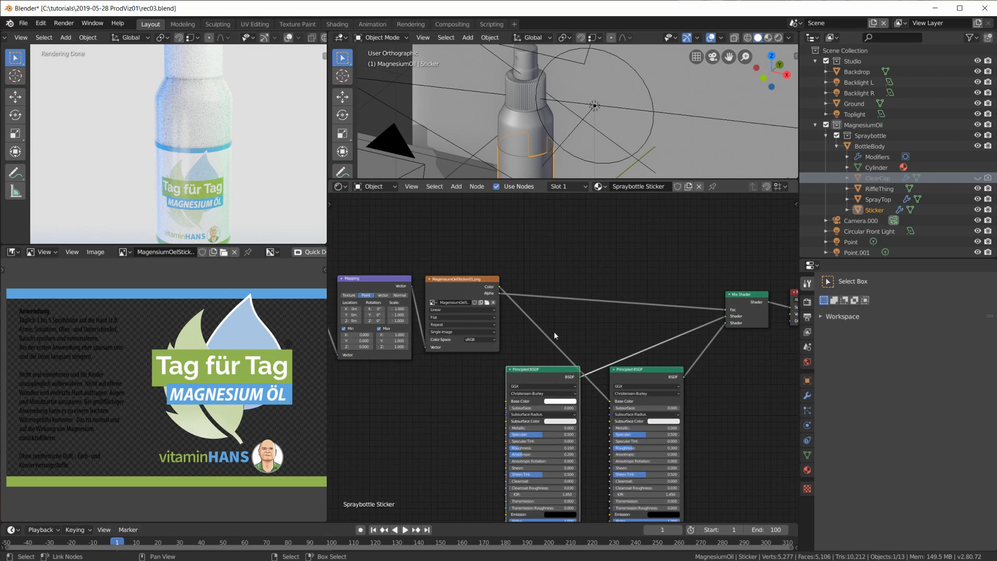
scroll(213, 423, up, 1)
scroll(213, 423, up, 1)
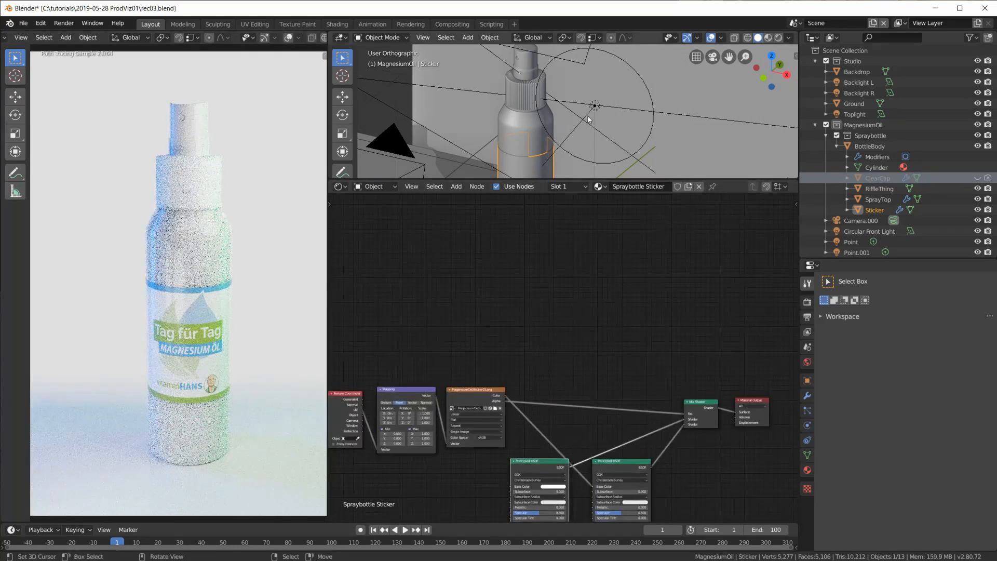
middle_drag(540, 325, 560, 264)
Enlarge the 3D viewport around the spray top and unhide ClearCap in both the viewport and renders
drag(566, 182, 566, 405)
scroll(535, 257, up, 5)
shift+middle_drag(557, 322, 624, 393)
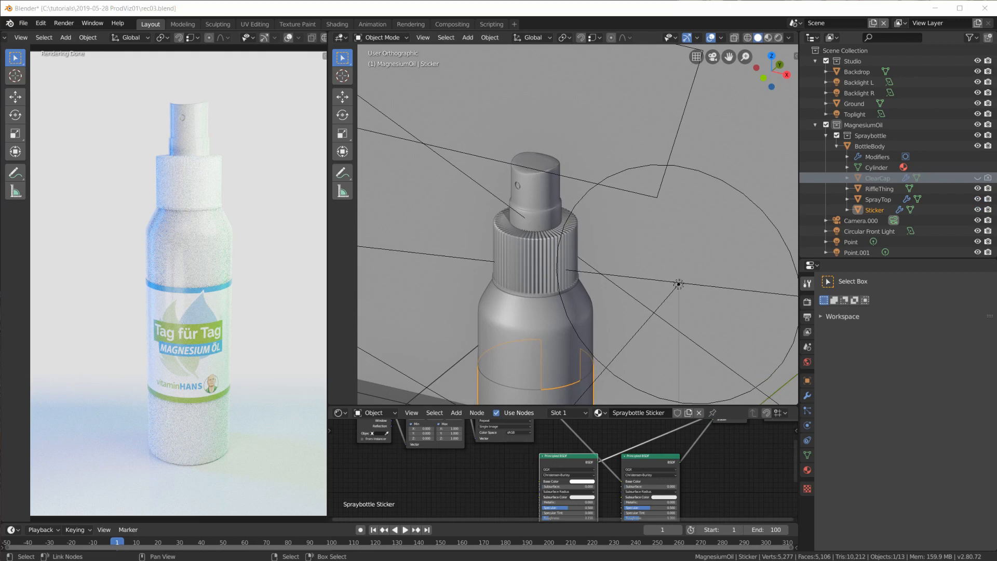
scroll(601, 189, up, 2)
shift+middle_drag(271, 129, 284, 365)
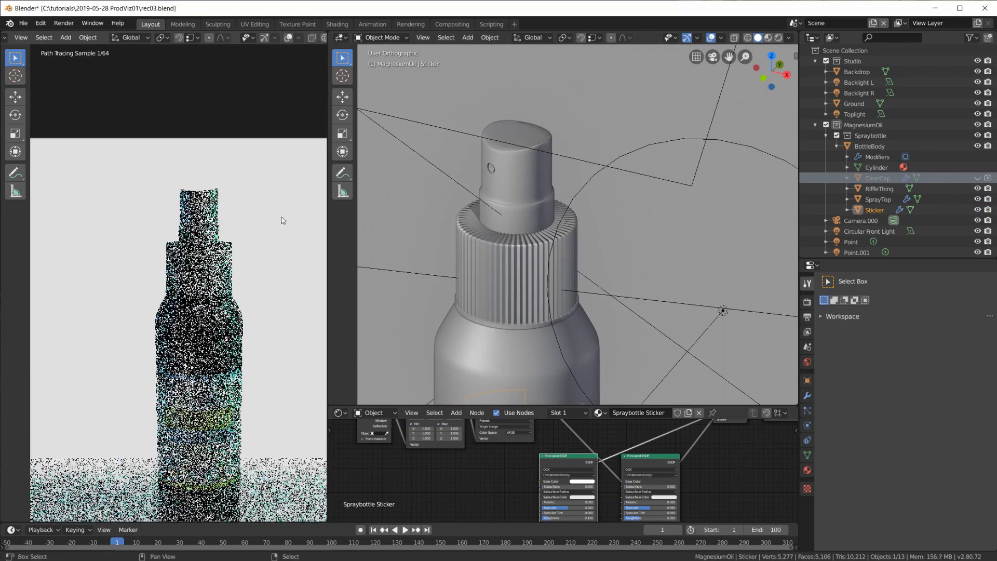
scroll(282, 220, up, 3)
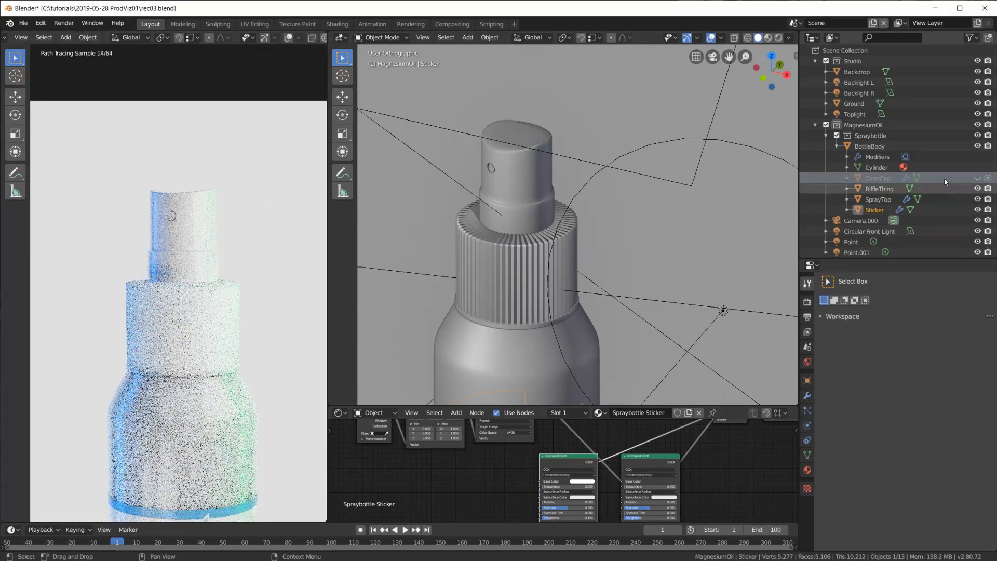
click(978, 177)
click(988, 177)
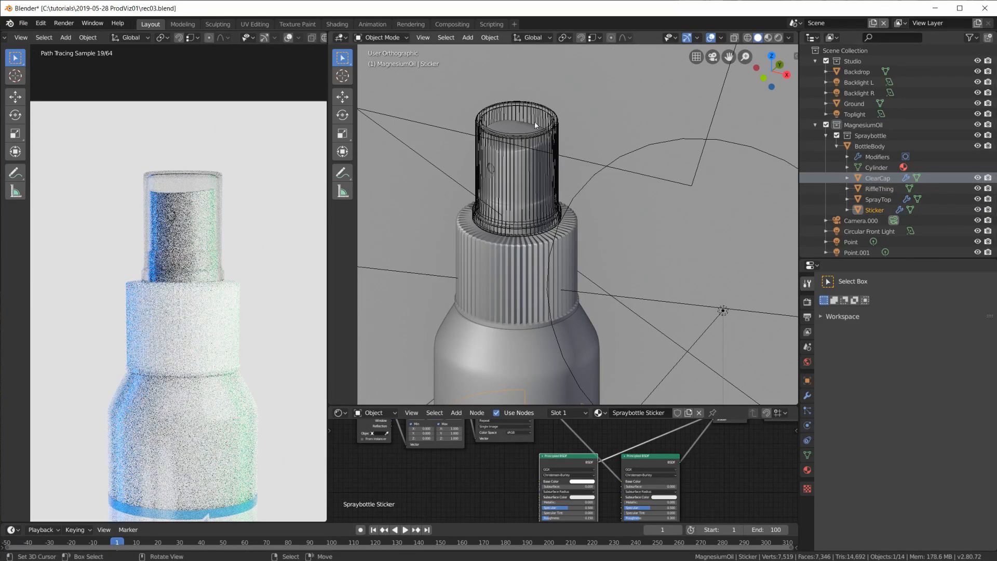
Select the clear cap and inspect its geometry, its Subdivision modifier settings and its look in the render preview
click(556, 125)
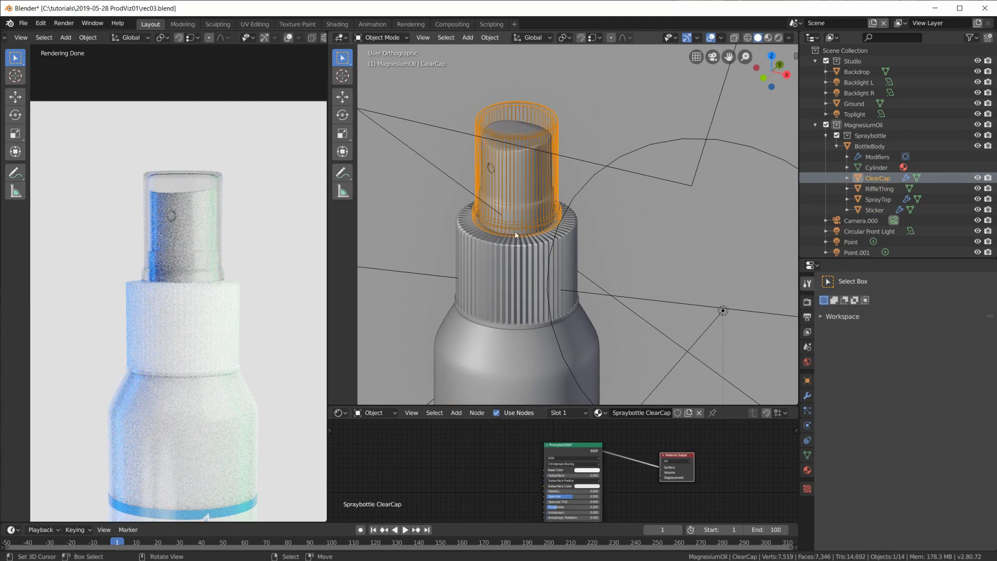
scroll(494, 225, up, 4)
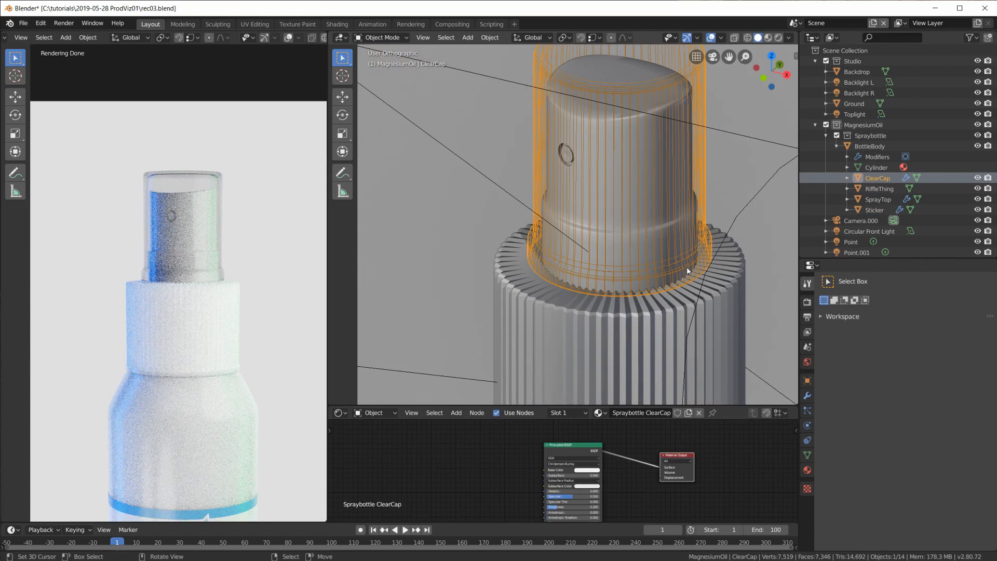
click(807, 397)
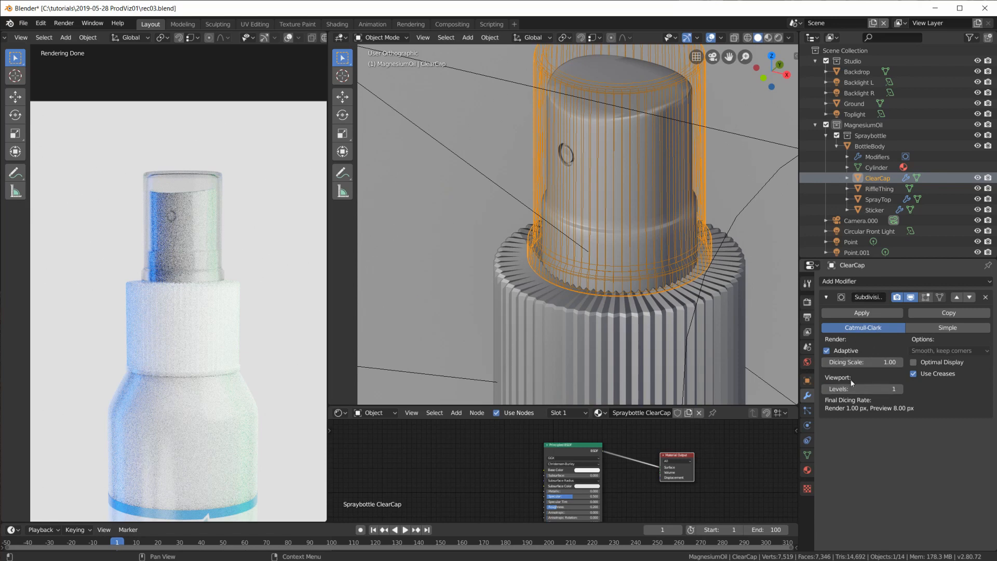
scroll(212, 212, up, 2)
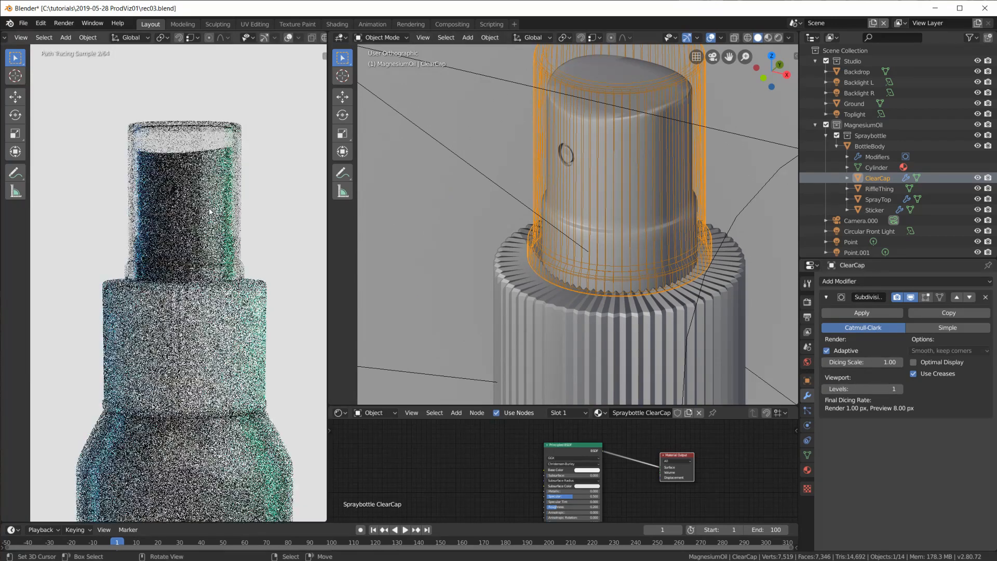
Enlarge the node editor and bring the clear cap's Principled BSDF settings into view
drag(595, 405, 609, 223)
scroll(616, 132, down, 4)
scroll(571, 384, up, 2)
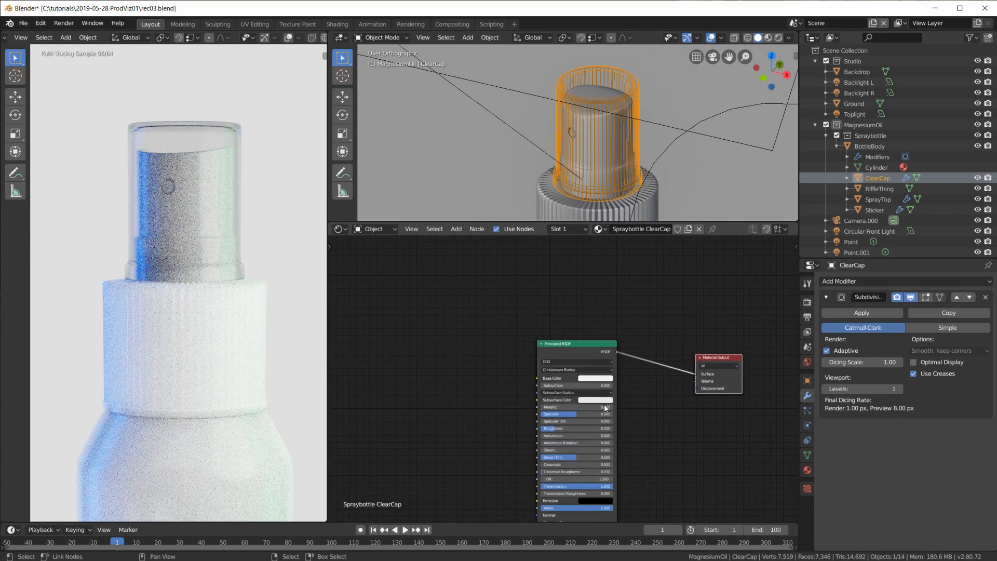
Reposition the clear cap's Principled BSDF node and examine its Transmission, Roughness and IOR settings
scroll(604, 400, up, 3)
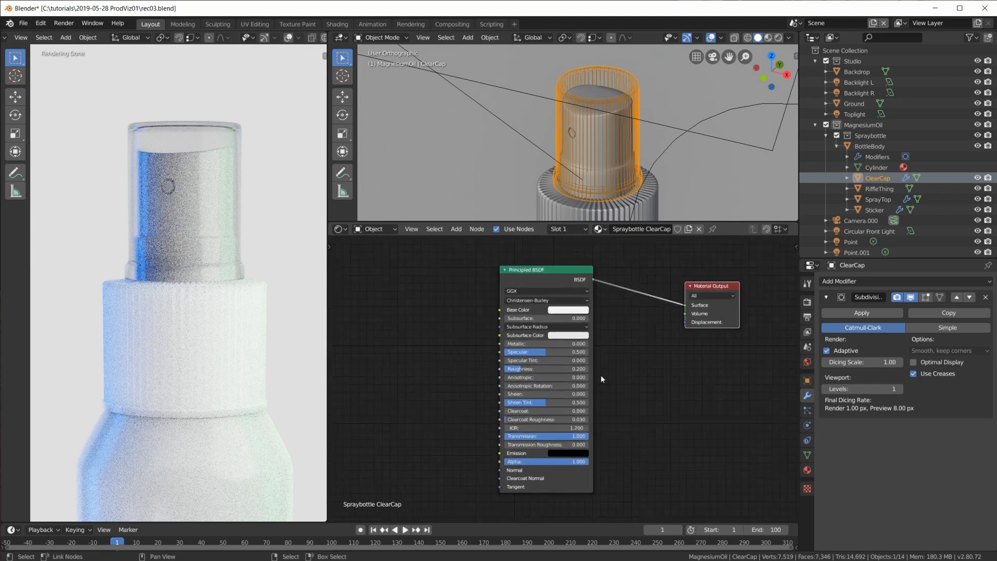
drag(544, 253, 472, 249)
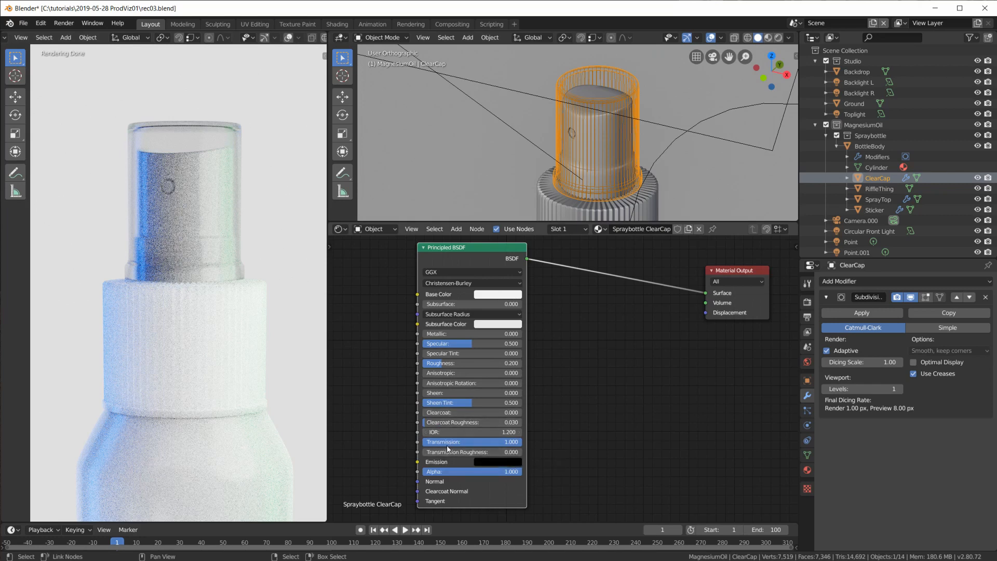
drag(509, 444, 479, 447)
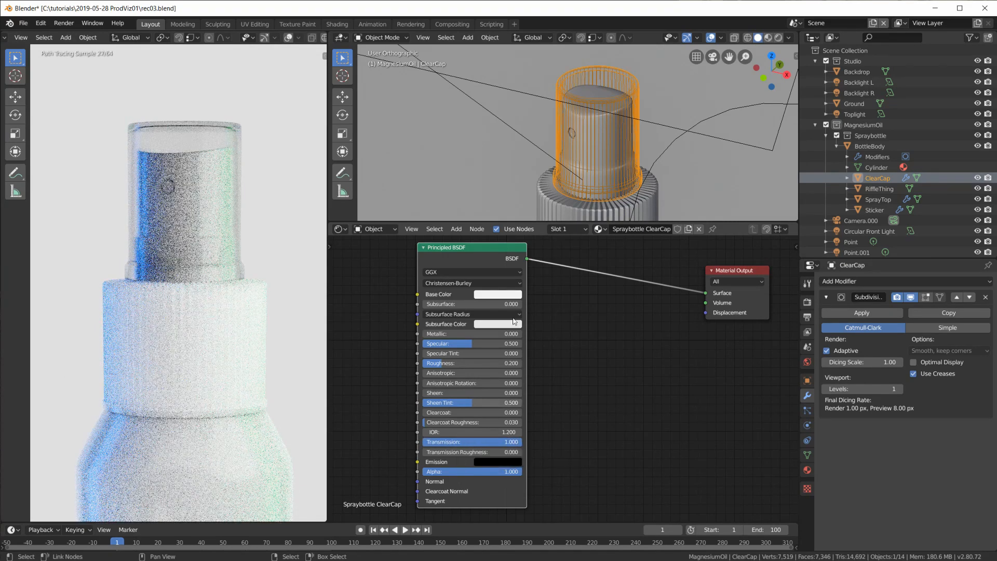
mouse_move(475, 254)
mouse_down()
mouse_move(486, 262)
mouse_move(478, 259)
mouse_up()
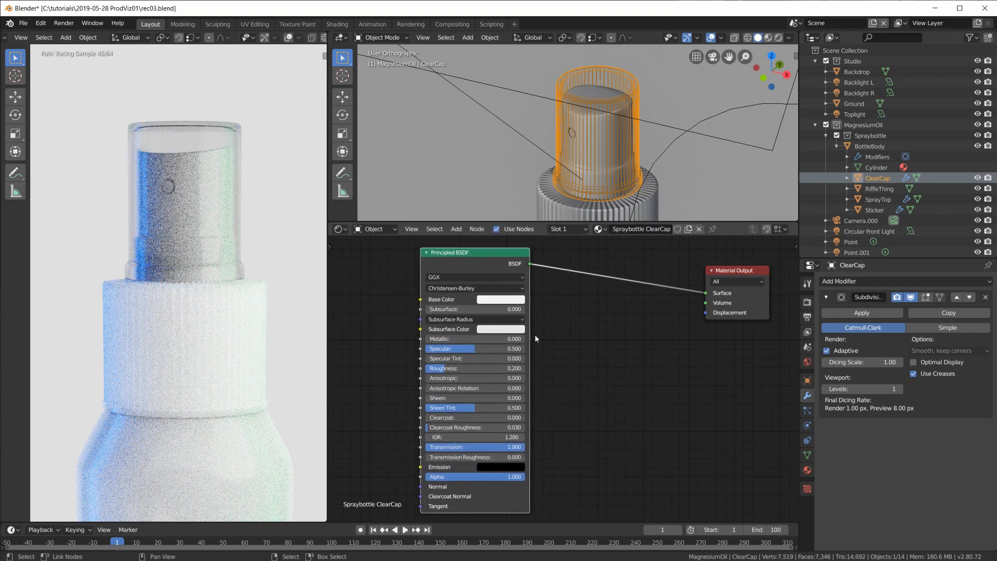
scroll(467, 448, up, 1)
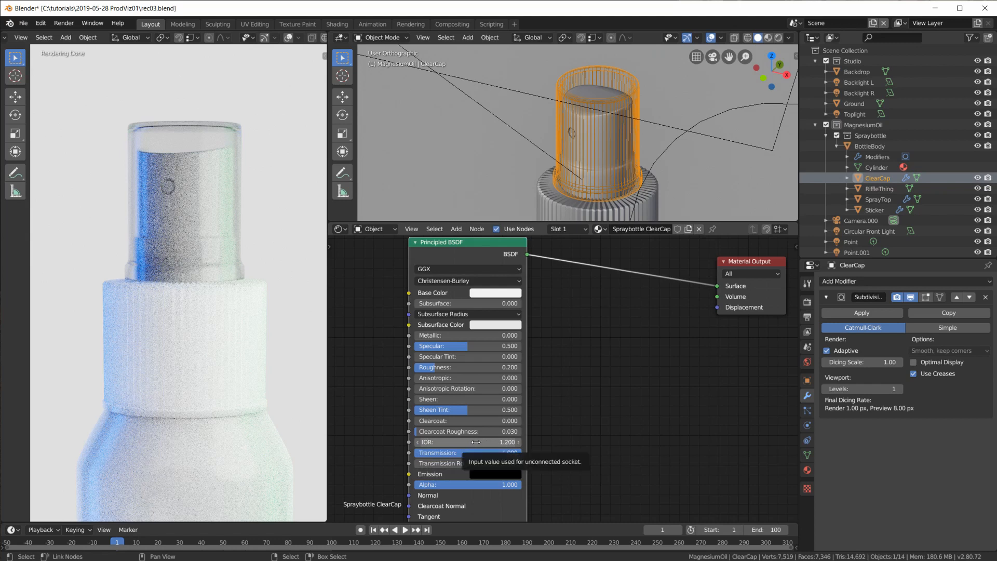
Add a second Principled BSDF node beside the clear cap's shader for comparison and delete it
key(shift+a)
mouse_move(577, 311)
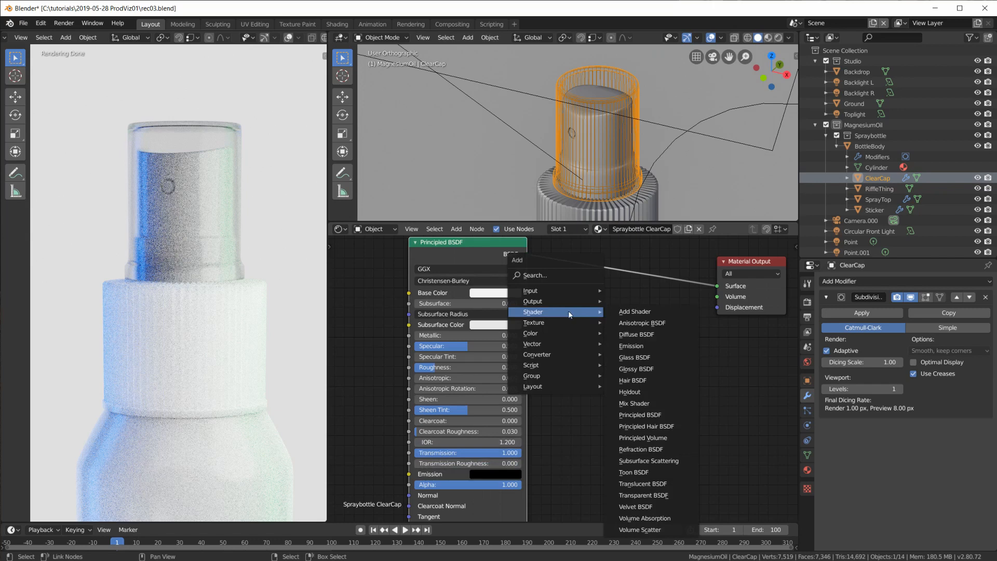
click(653, 415)
click(650, 431)
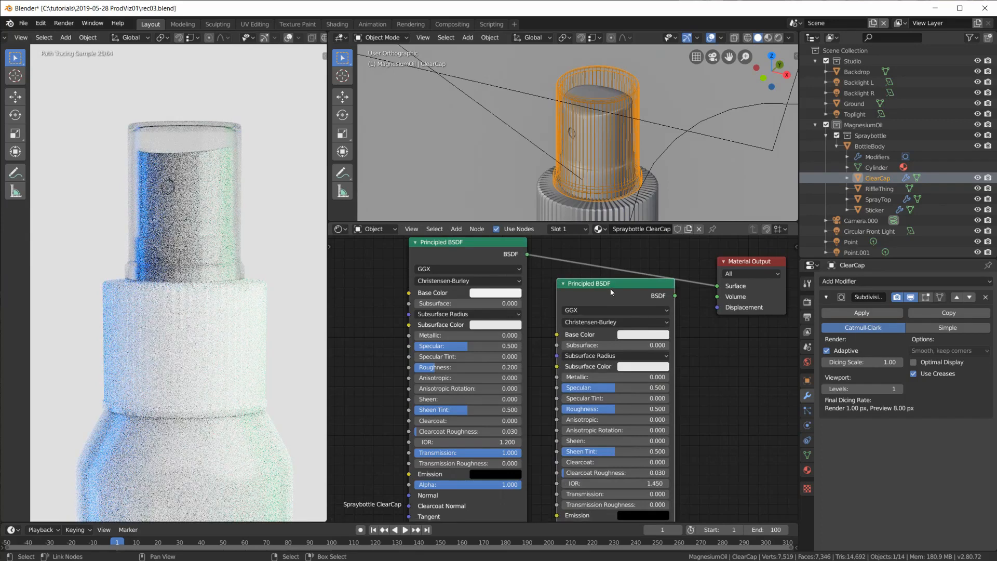
drag(609, 288, 617, 316)
key(x)
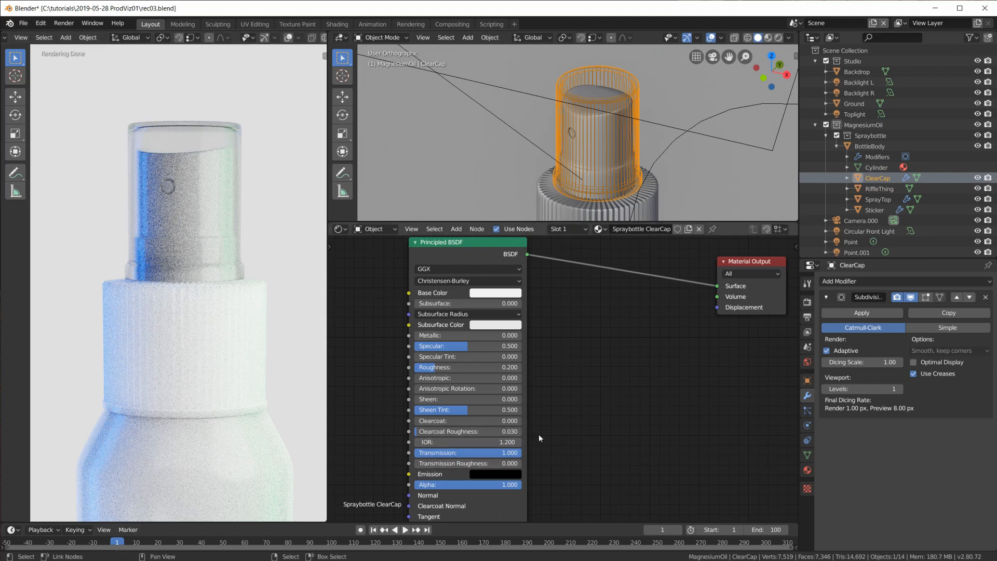
Examine more of the bottle in the render preview, and select the spray top and then the clear cap to view their materials
scroll(538, 435, down, 3)
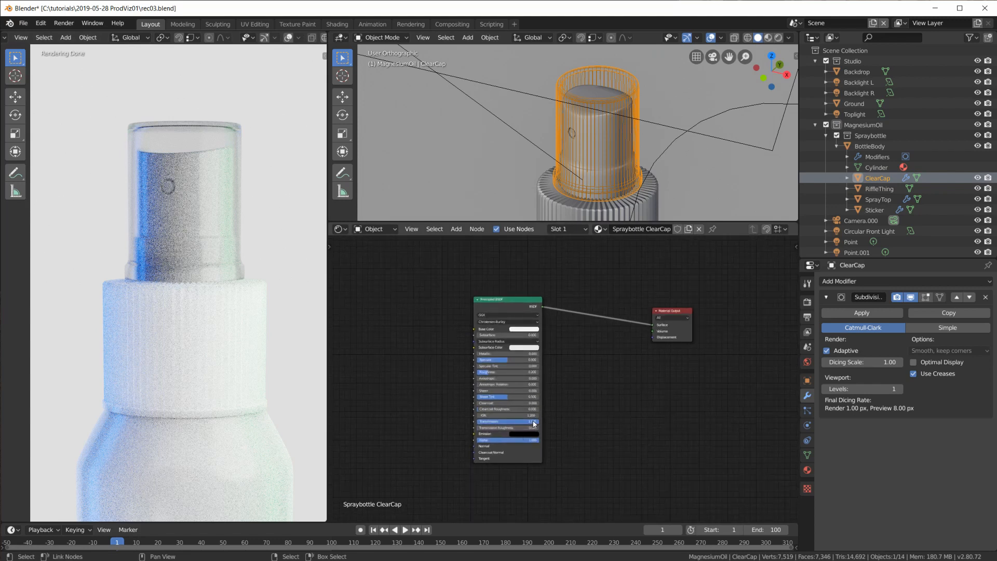
scroll(257, 337, down, 2)
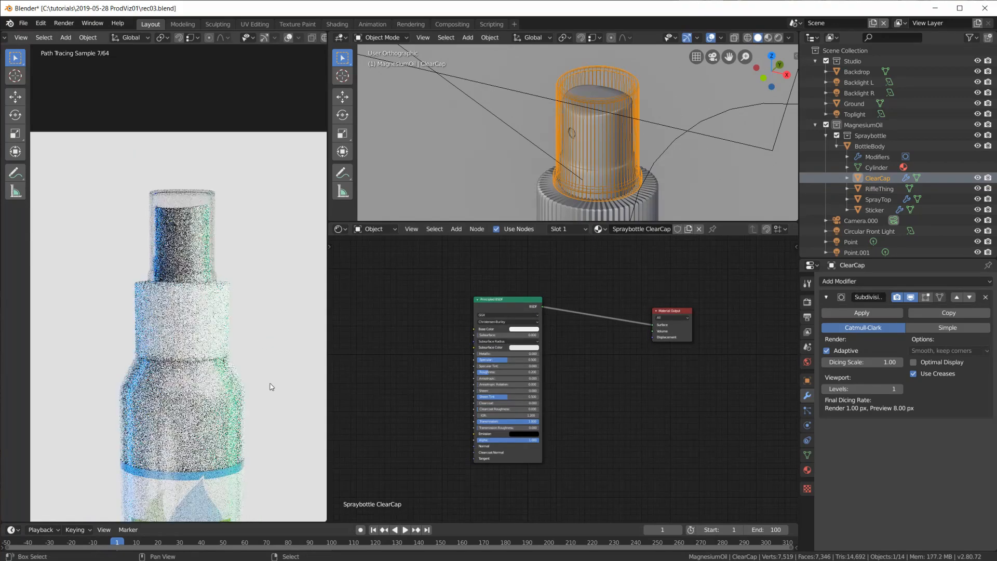
shift+middle_drag(269, 372, 273, 308)
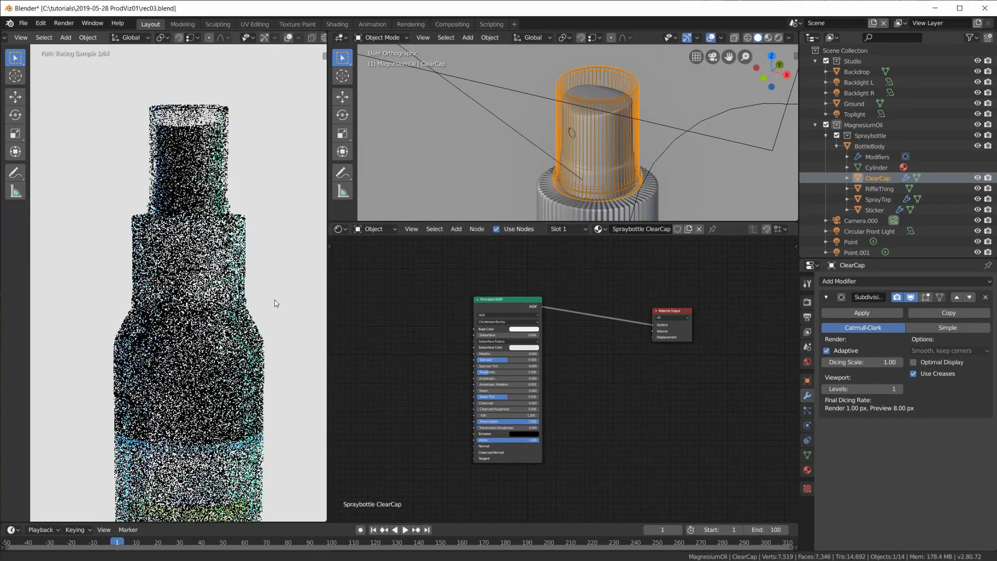
click(600, 116)
scroll(584, 114, up, 3)
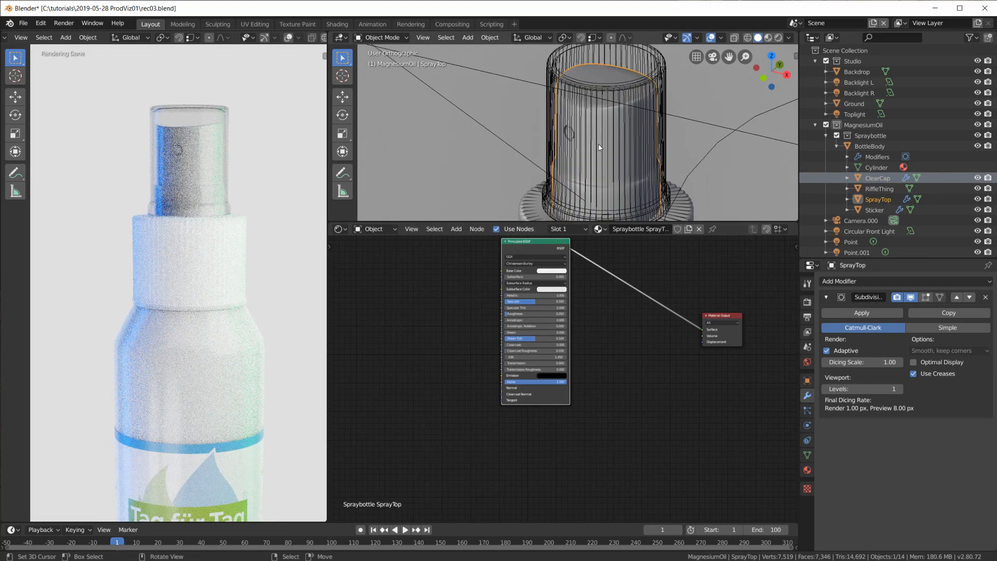
click(561, 81)
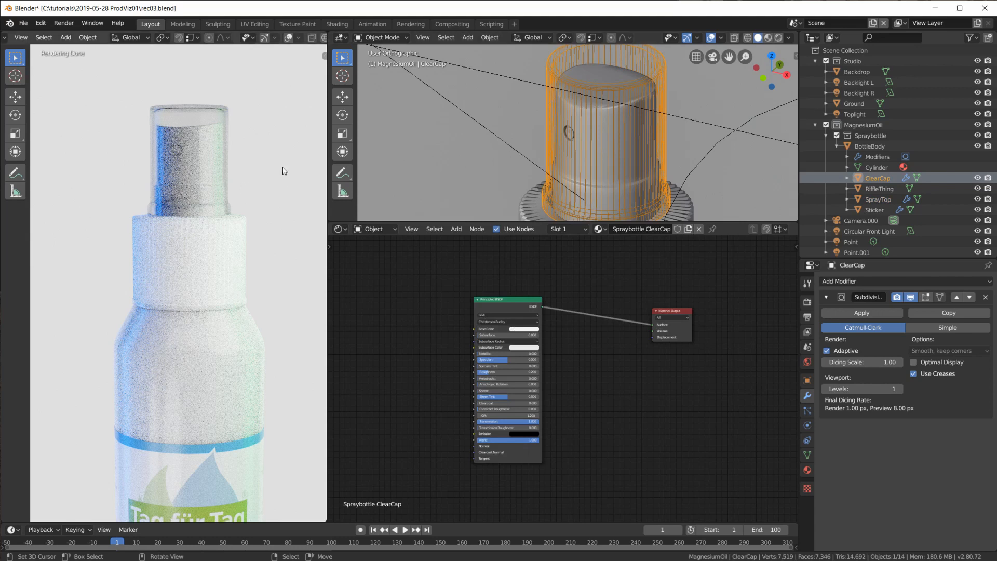
Hide and unhide ClearCap in the viewport to compare how the spray top renders with and without it
click(977, 178)
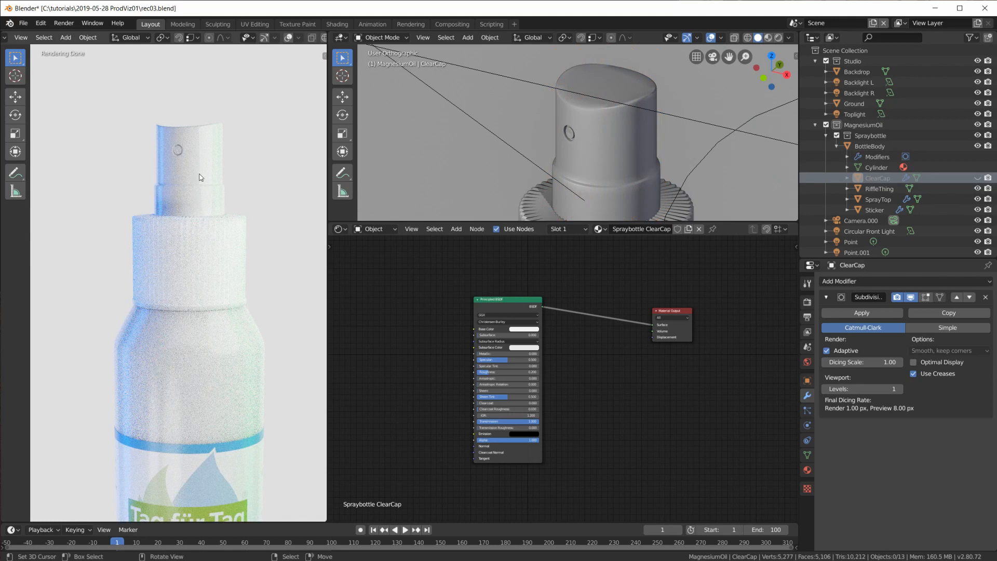
click(977, 178)
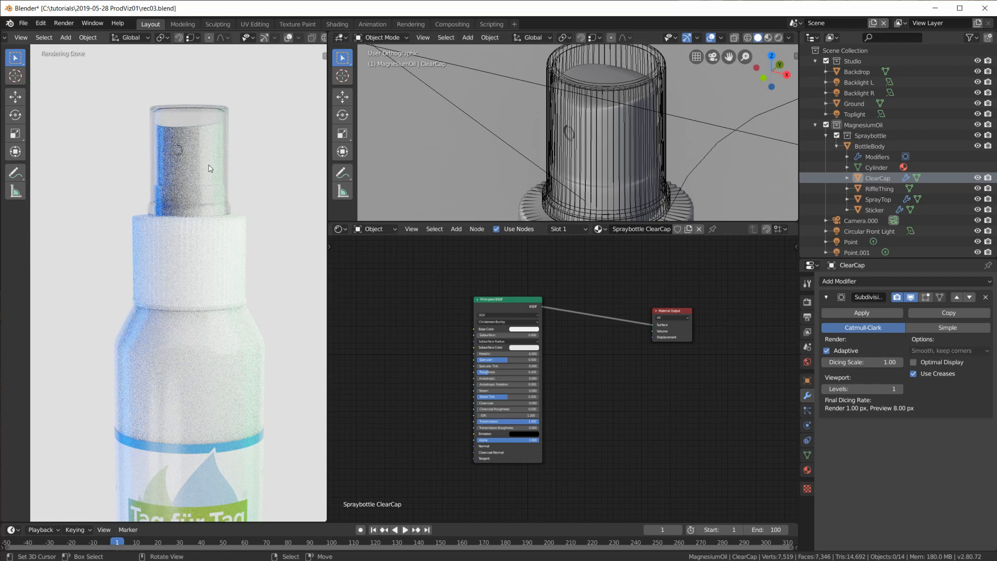
scroll(198, 170, up, 2)
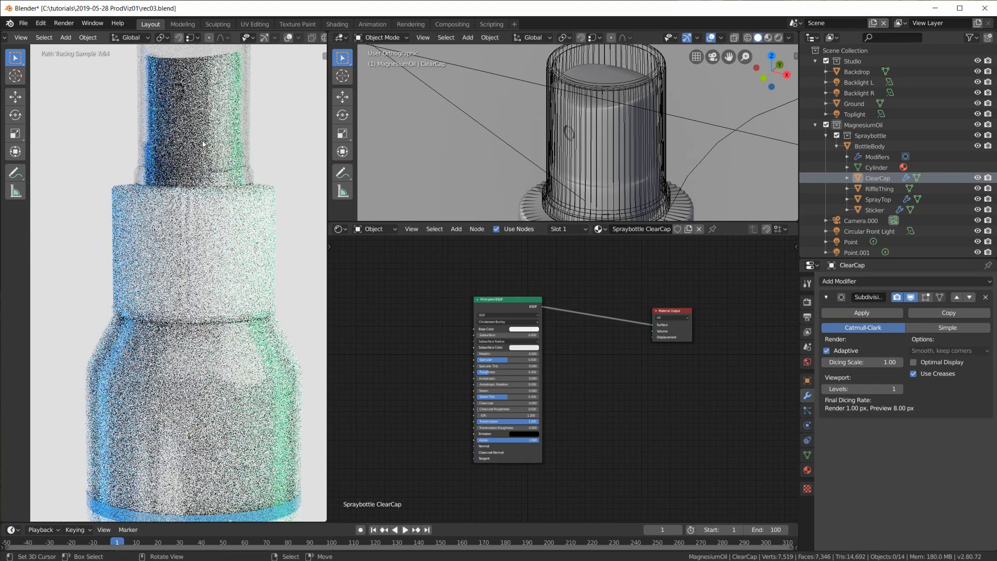
shift+middle_drag(203, 144, 172, 223)
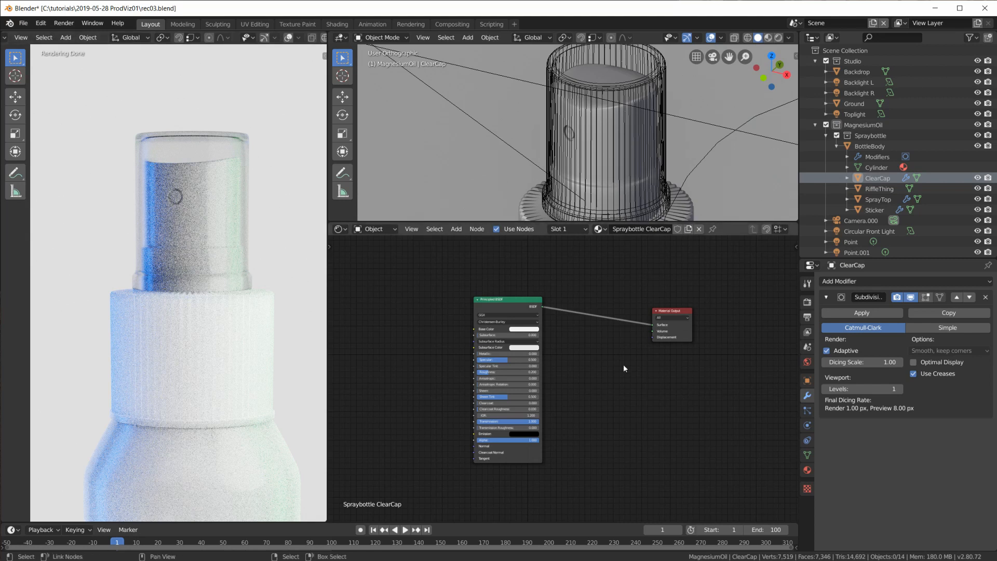
Compare the Principled BSDF settings of the spray top's material with those of the clear cap's, ending with the clear cap selected
scroll(623, 364, up, 2)
click(634, 124)
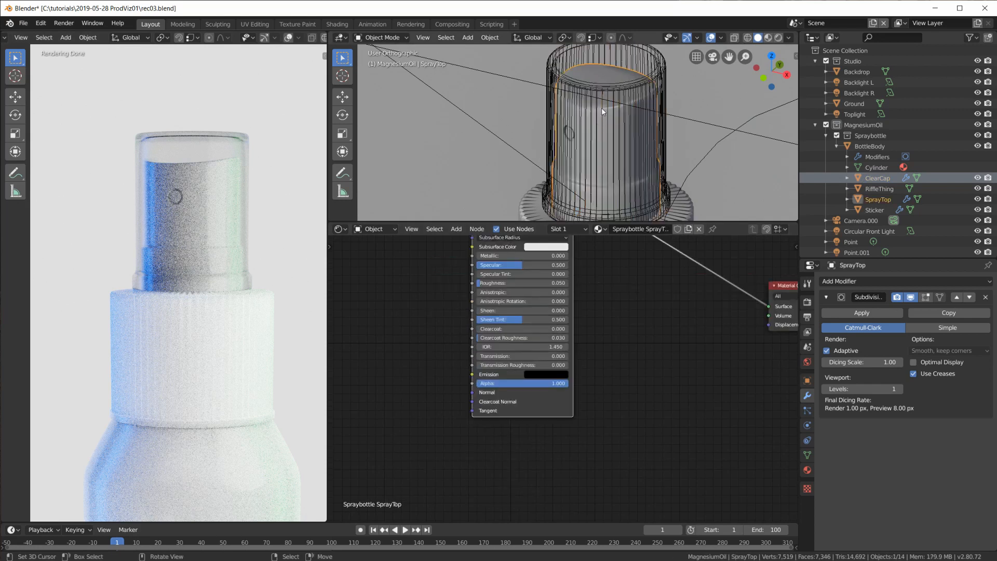
middle_drag(572, 297, 566, 385)
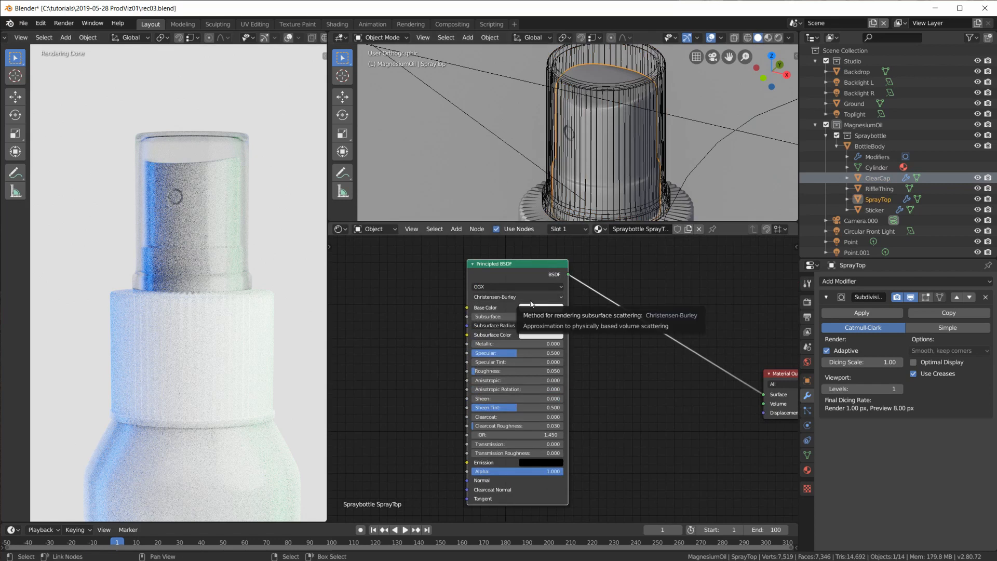
click(598, 89)
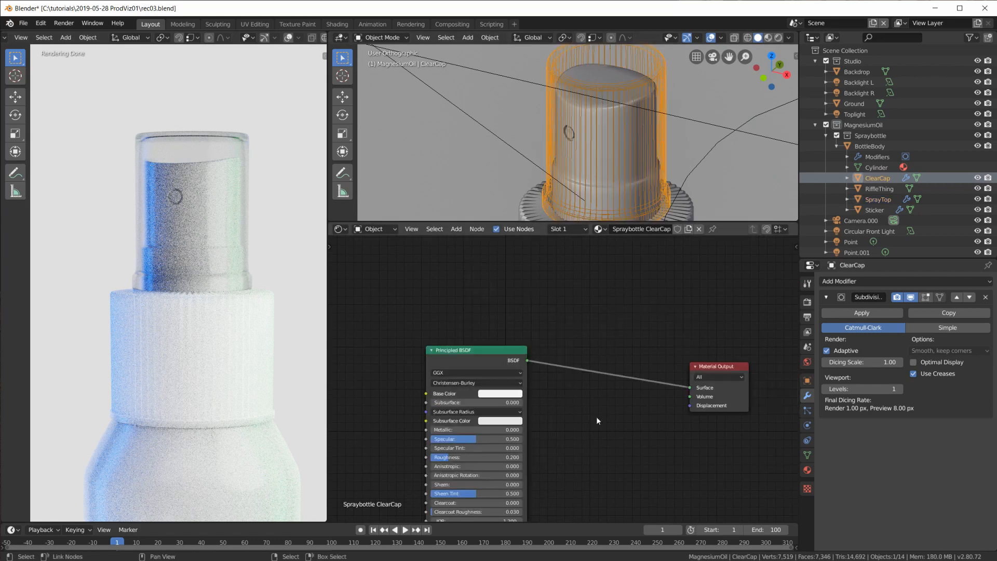
middle_drag(590, 408, 588, 356)
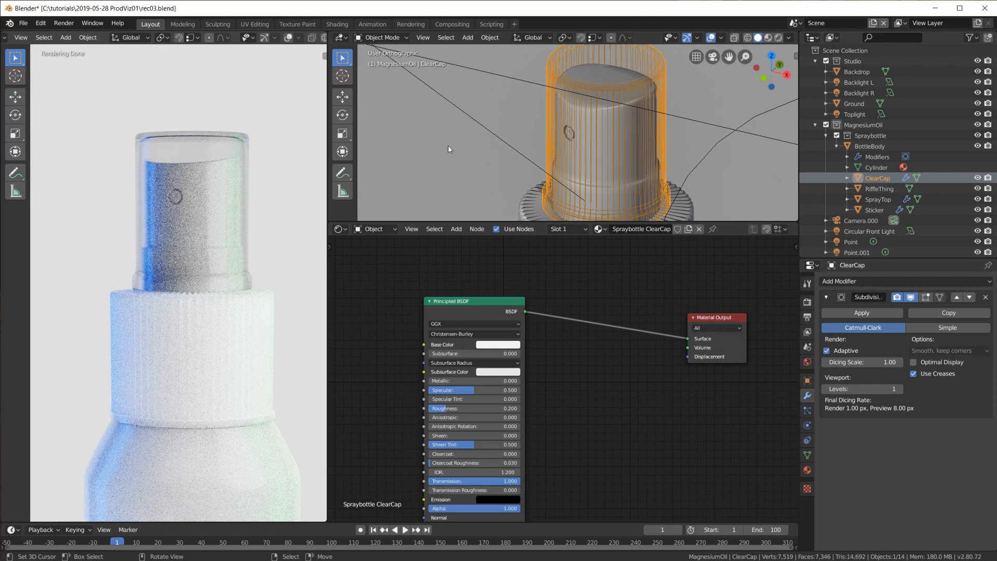
middle_drag(560, 483, 559, 463)
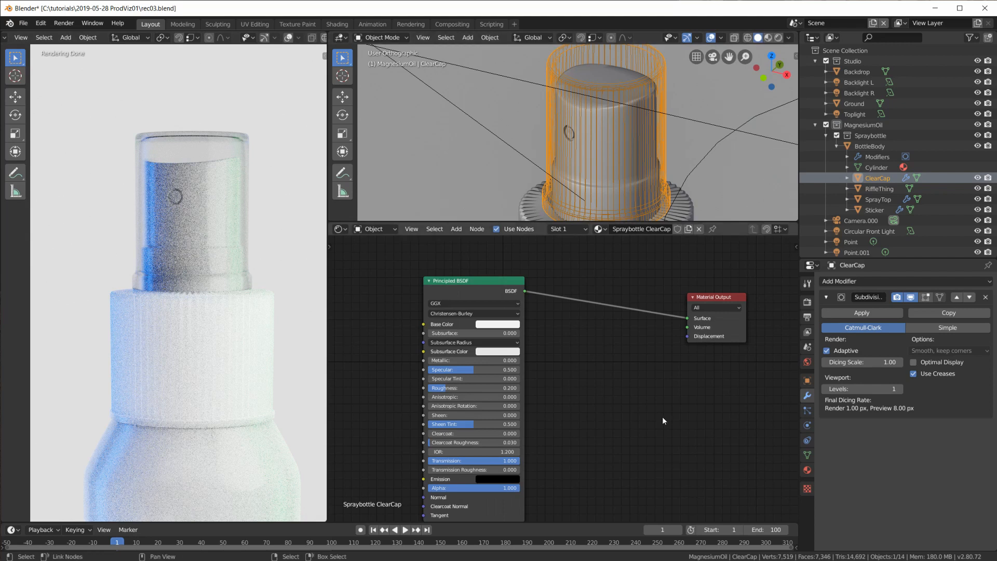
middle_drag(655, 360, 654, 420)
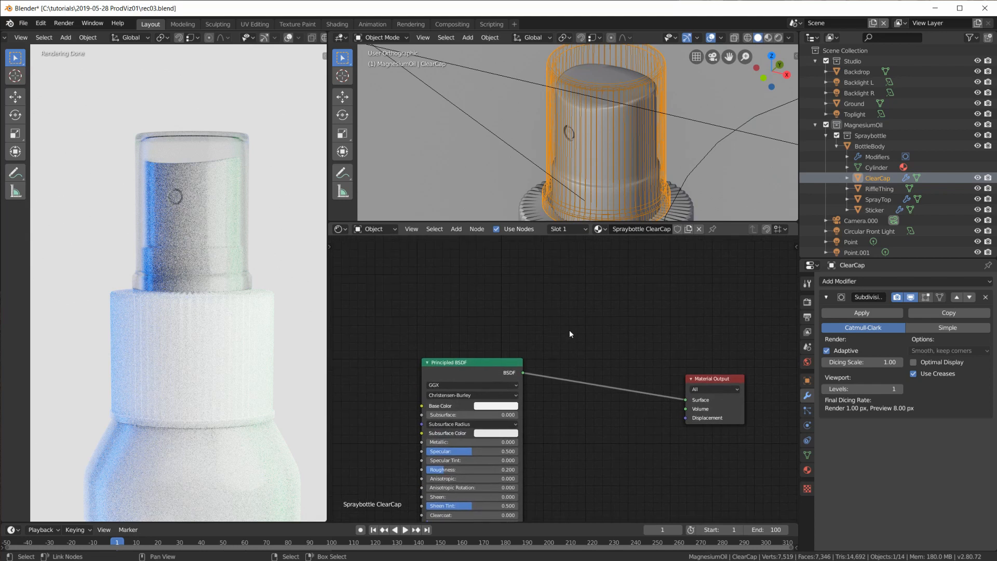
Space out the clear cap's Principled BSDF and Material Output nodes and add a Transparent BSDF between them
drag(729, 389, 759, 391)
drag(483, 364, 455, 357)
key(shift+a)
mouse_move(603, 370)
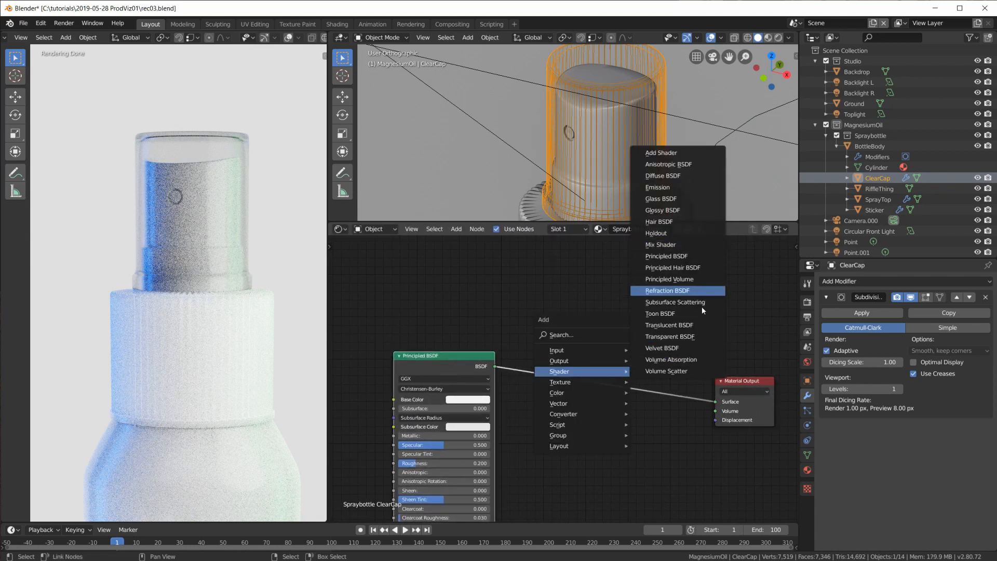
click(690, 336)
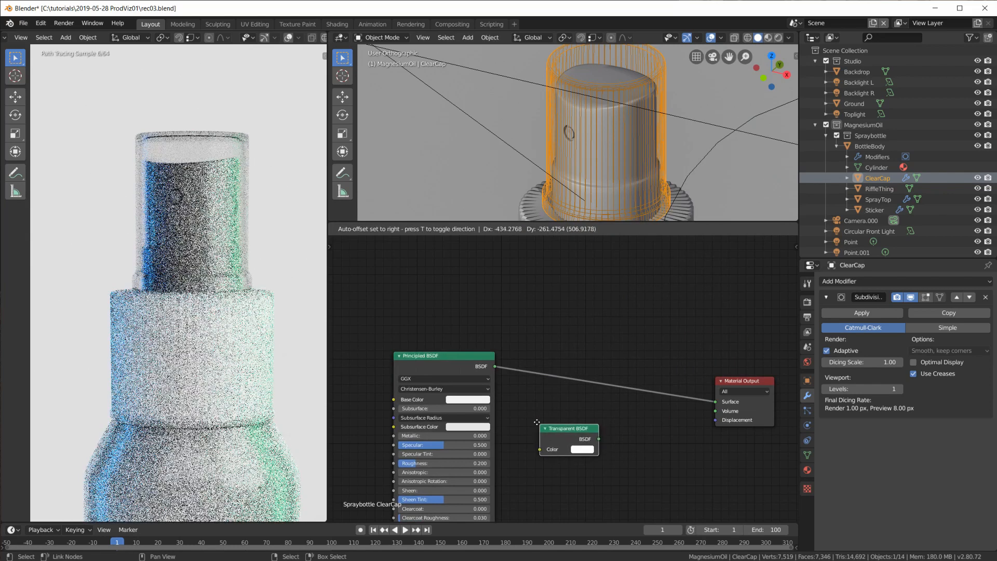
click(519, 421)
Combine the Principled BSDF and Transparent BSDF through a Mix Shader feeding the Material Output, and arrange the nodes
ctrl+shift+right_drag(550, 439, 464, 391)
drag(662, 391, 652, 339)
drag(427, 357, 440, 394)
drag(751, 385, 758, 359)
mouse_move(474, 375)
mouse_down()
mouse_move(447, 410)
mouse_move(484, 354)
mouse_move(465, 382)
mouse_up()
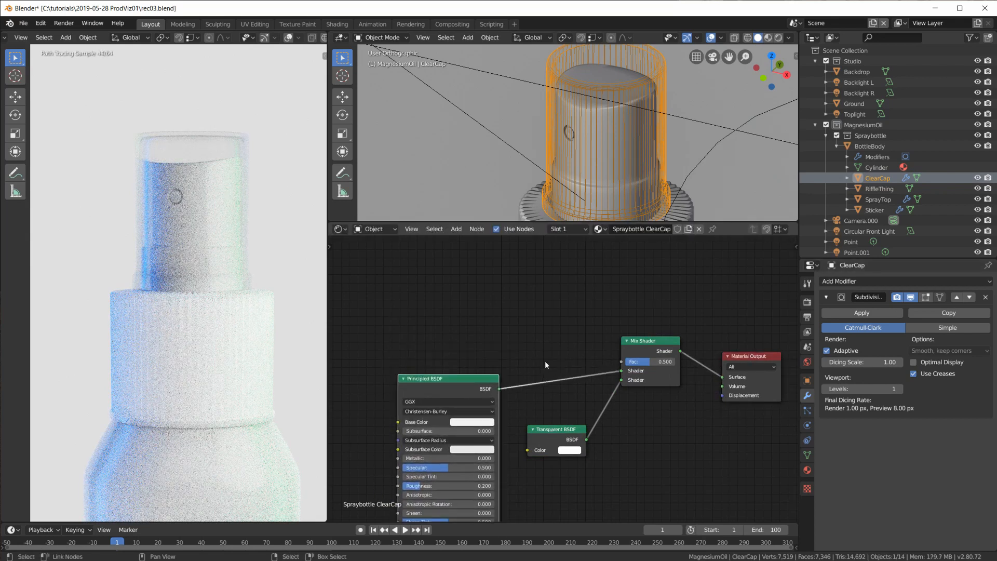
Add a Light Path node and place it above the clear cap's Principled BSDF
middle_drag(469, 291, 507, 323)
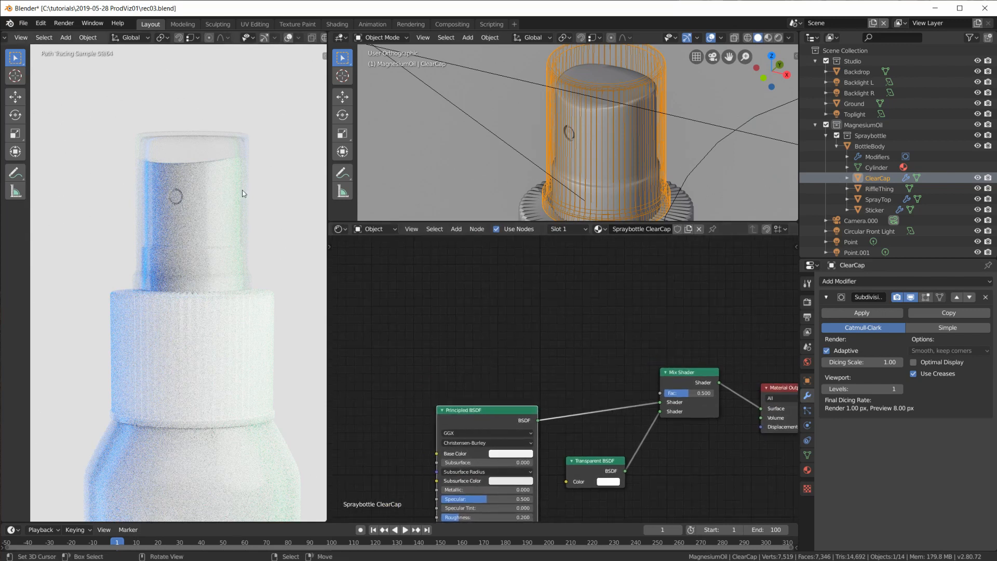
key(shift+a)
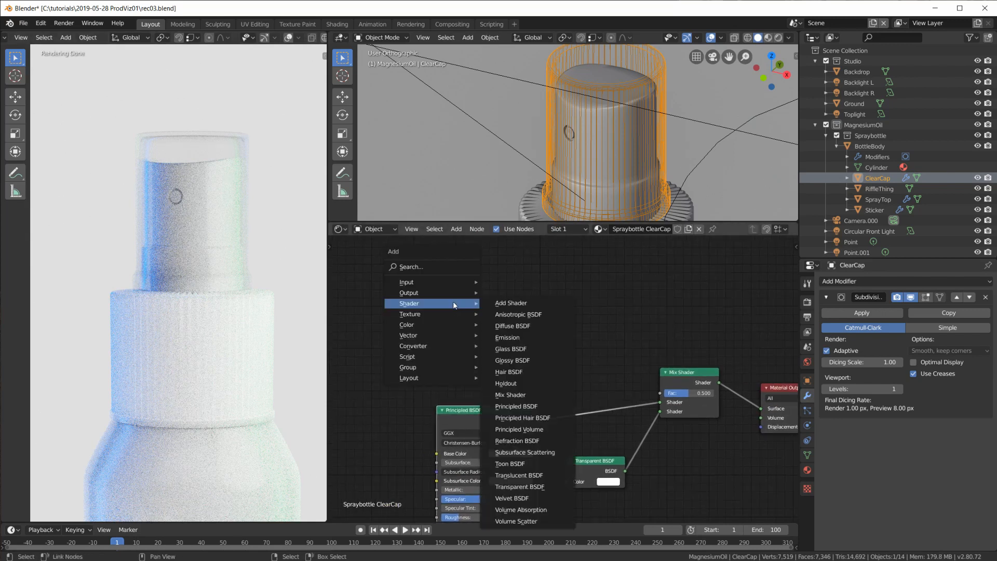
key(shift+a)
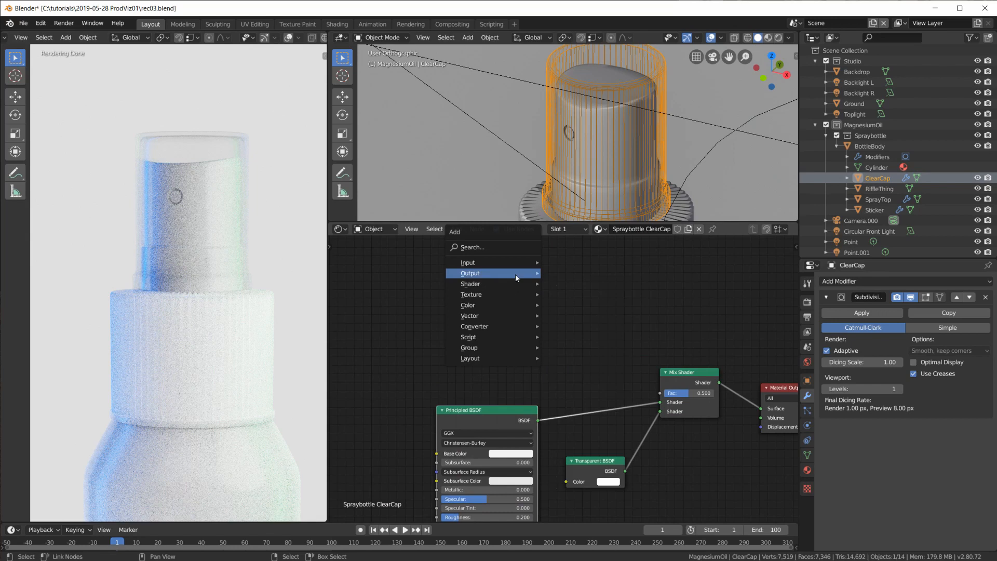
mouse_move(515, 264)
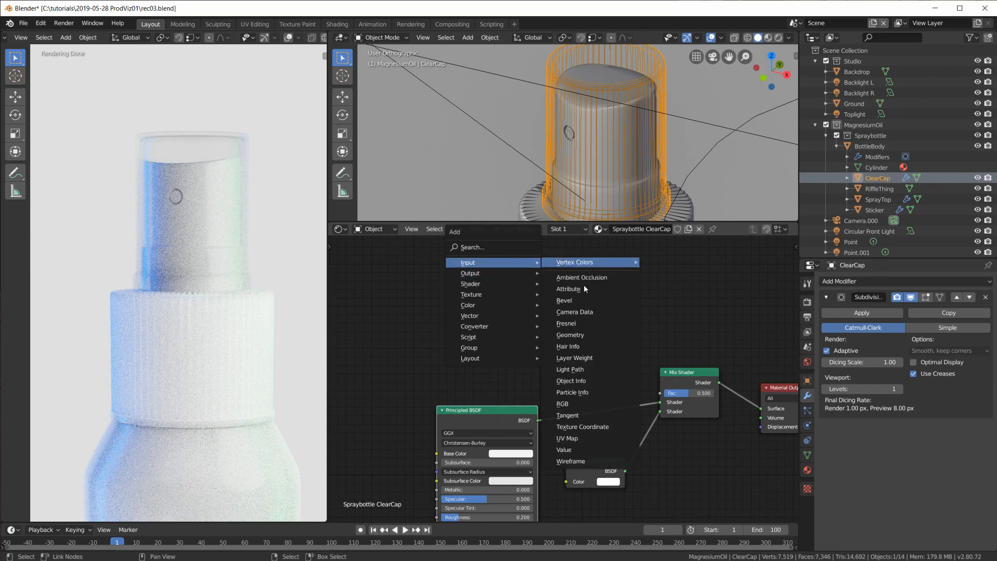
click(592, 369)
click(421, 228)
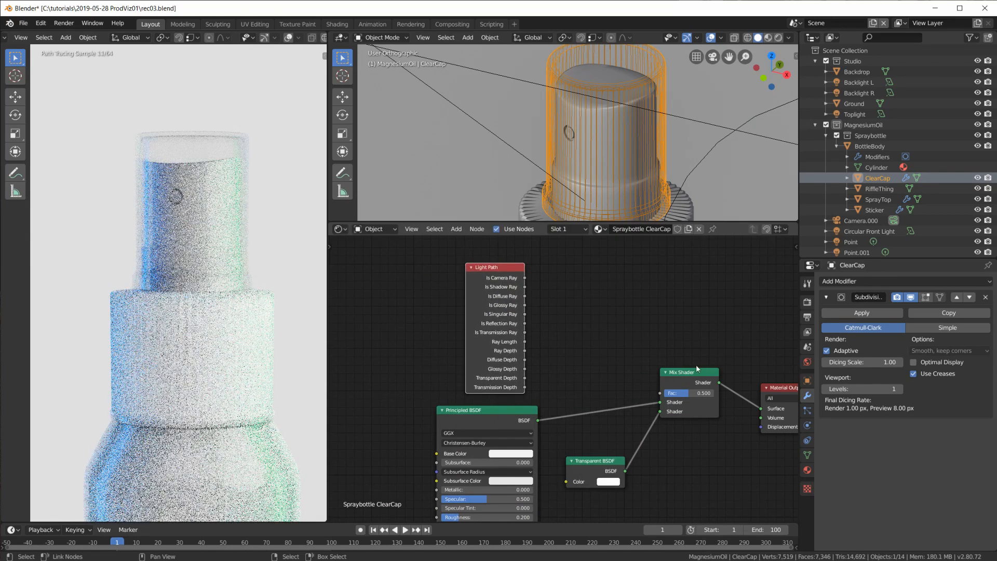
drag(506, 282, 488, 281)
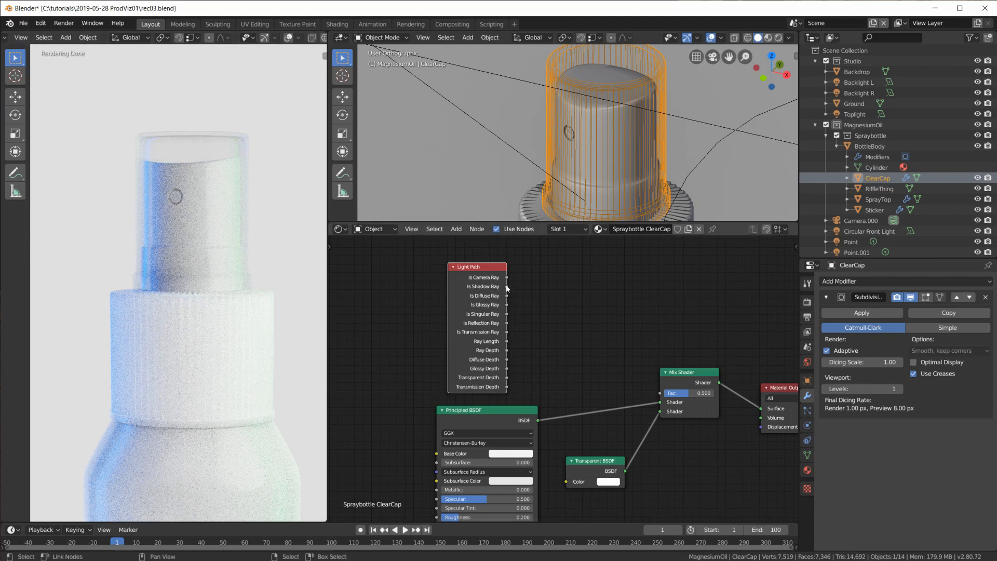
Preview the Light Path node's Is Camera Ray, Is Shadow Ray and Is Diffuse Ray outputs one after another on the clear cap
ctrl+shift+click(476, 286)
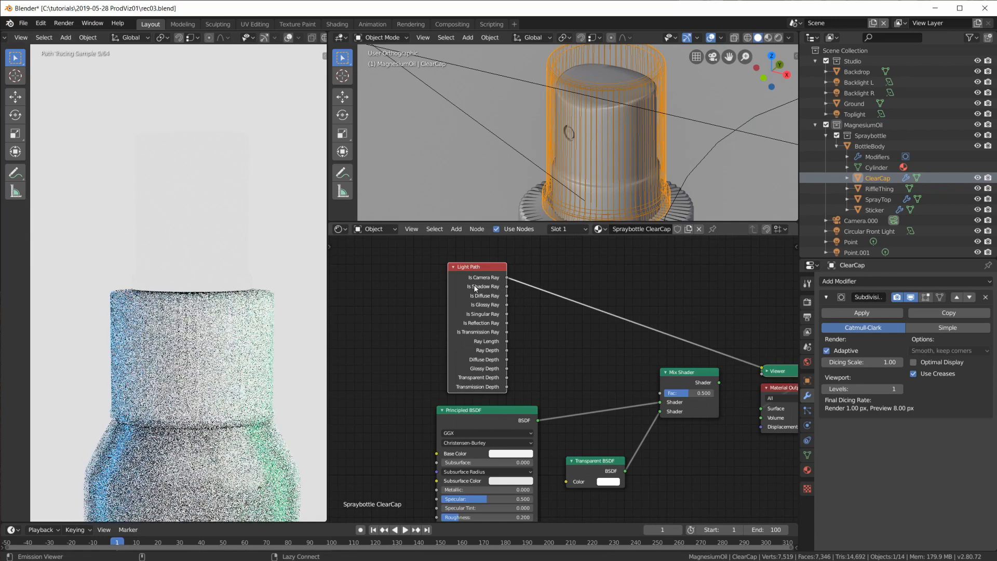
ctrl+shift+click(475, 289)
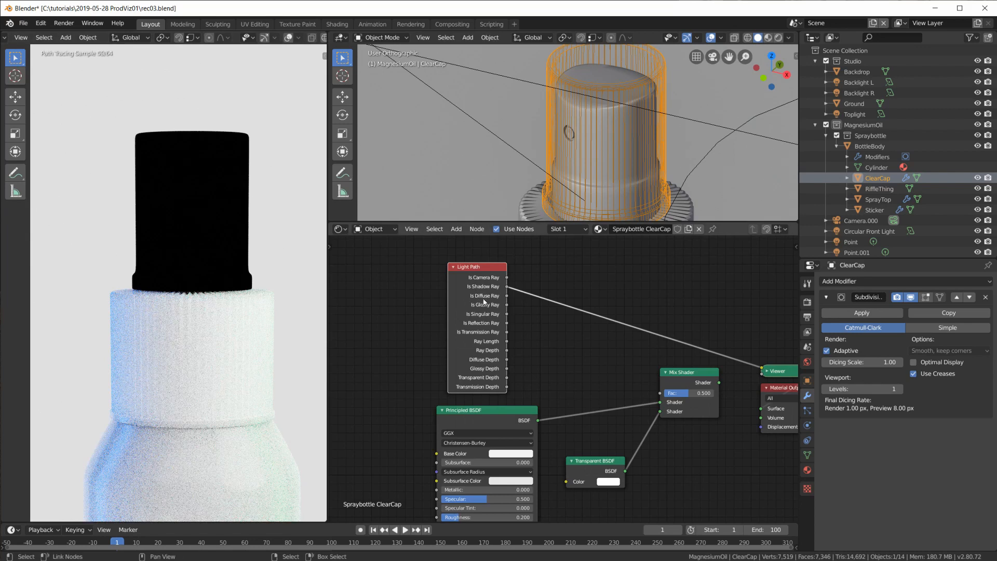
ctrl+shift+click(487, 299)
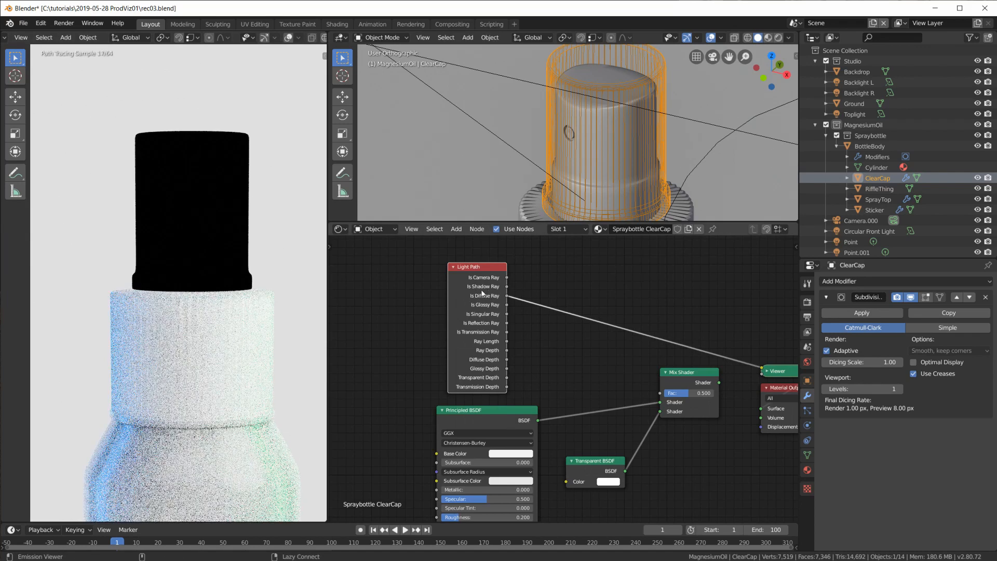
Preview the Light Path node's Is Glossy Ray, Is Singular Ray and Is Reflection Ray outputs in turn on the clear cap
ctrl+shift+click(481, 289)
ctrl+shift+click(481, 289)
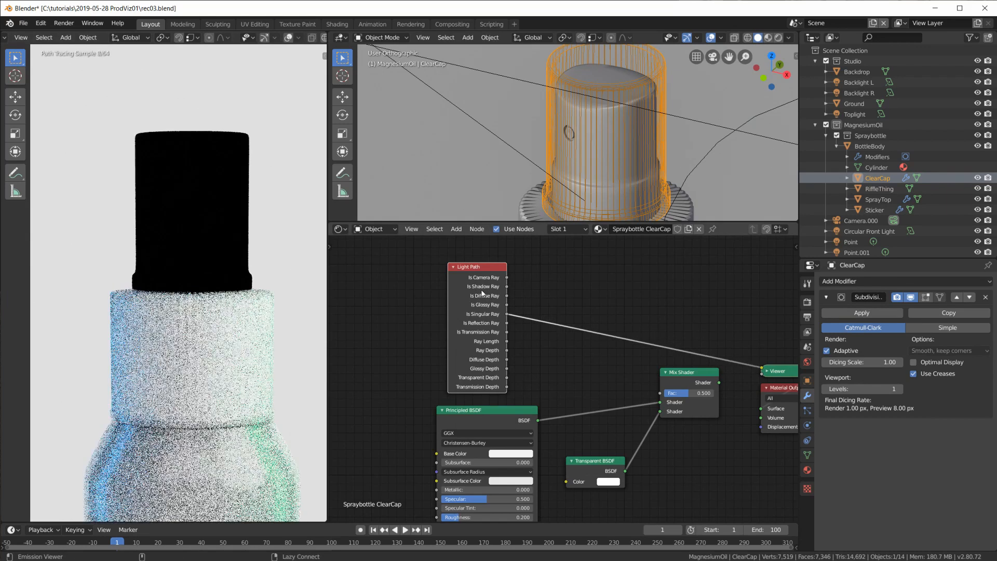
ctrl+shift+click(482, 288)
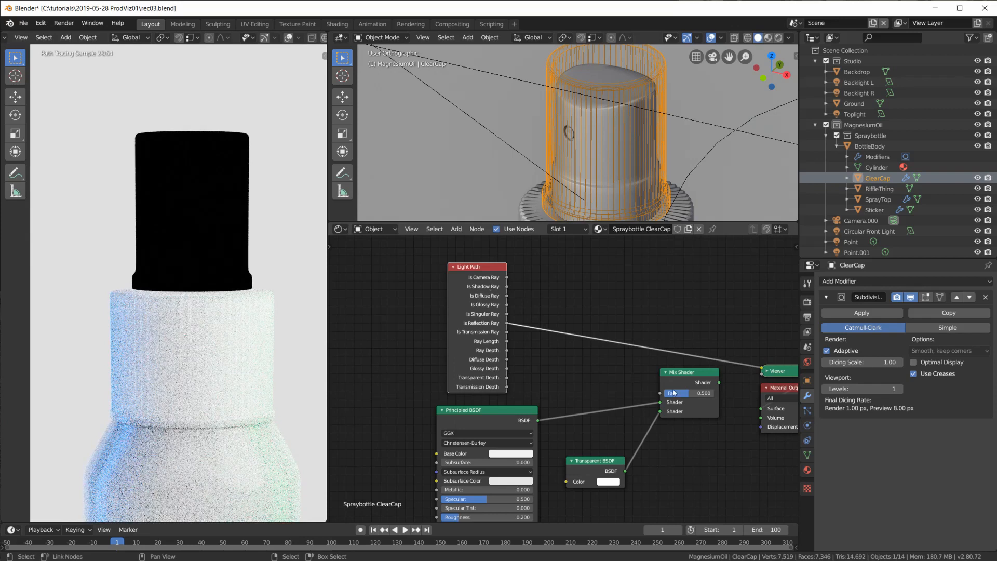
Color the Transparent BSDF pure red and output the Mix Shader with the Light Path's Is Diffuse Ray as its factor
click(610, 486)
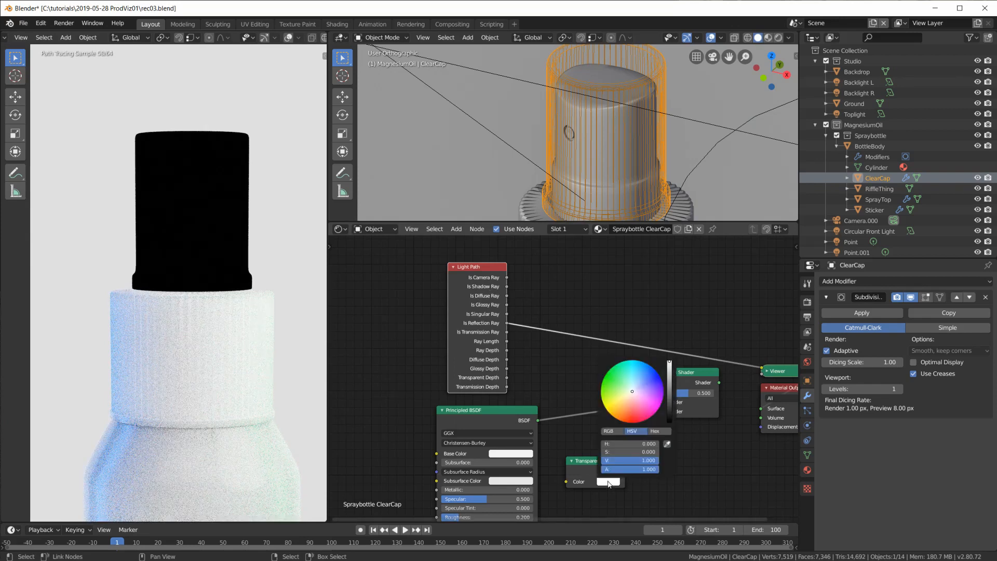
click(632, 421)
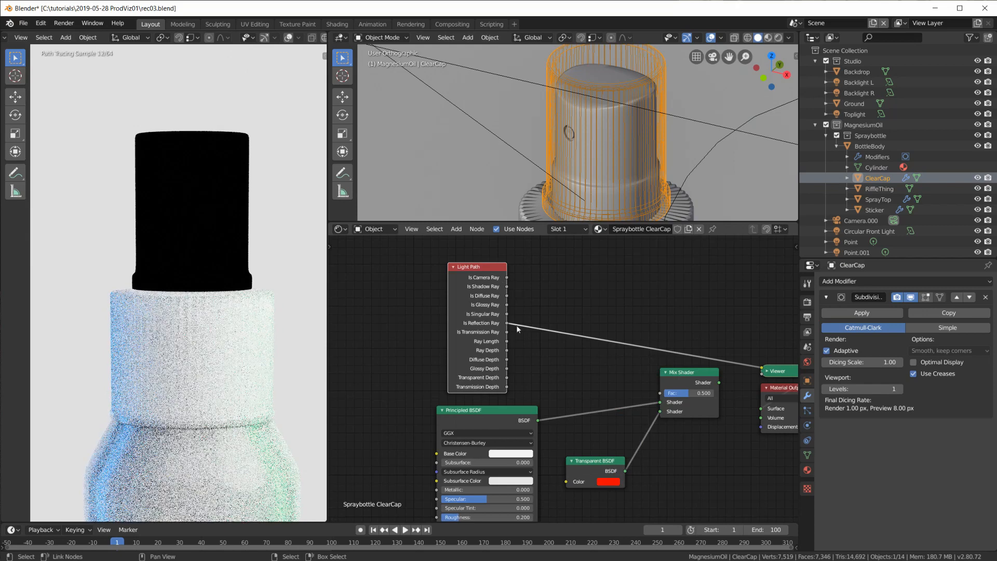
drag(507, 296, 660, 392)
ctrl+shift+click(687, 378)
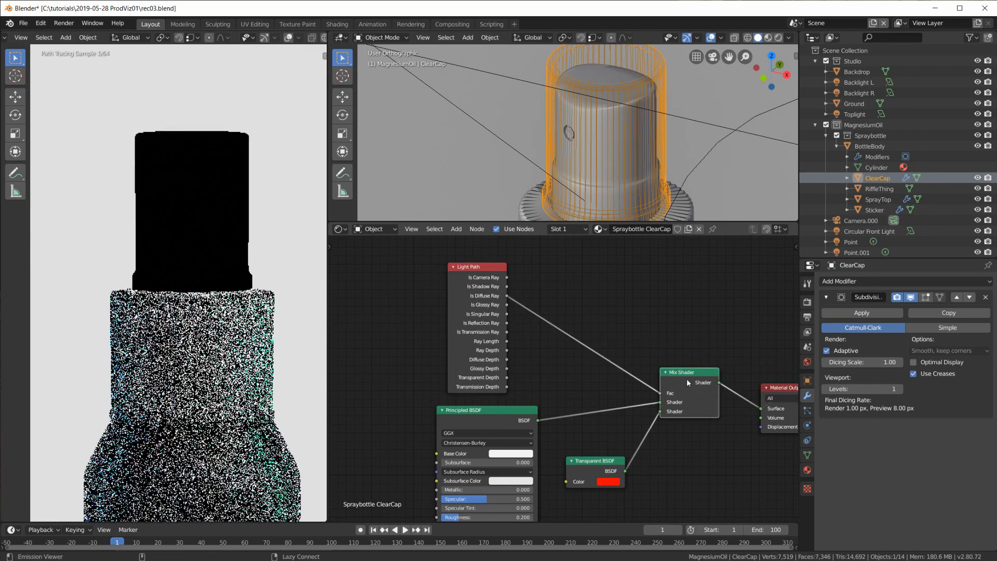
Move the Light Path node slightly higher and nudge the Transparent BSDF node to tidy the layout
drag(480, 266, 488, 260)
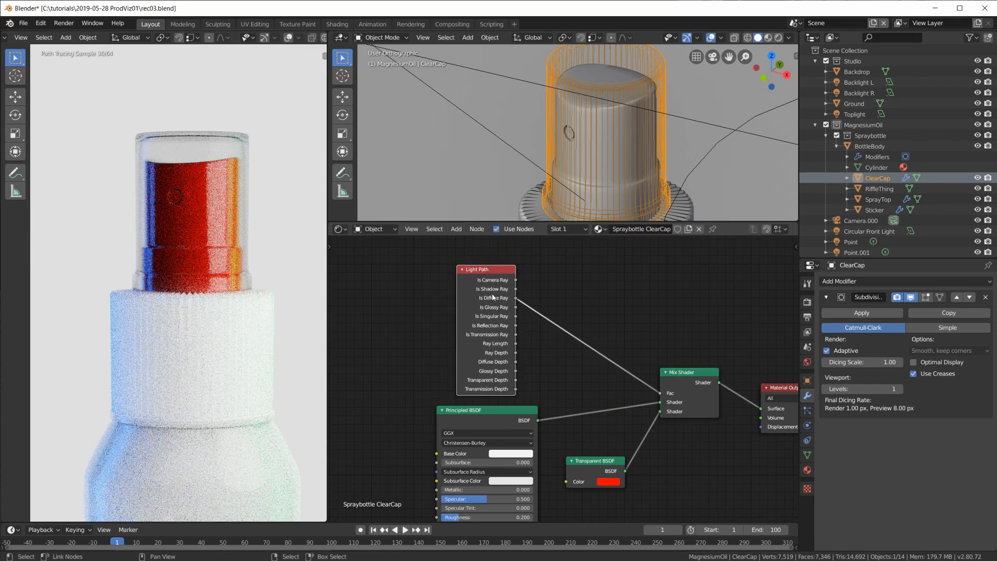
drag(599, 452, 598, 459)
drag(490, 306, 486, 282)
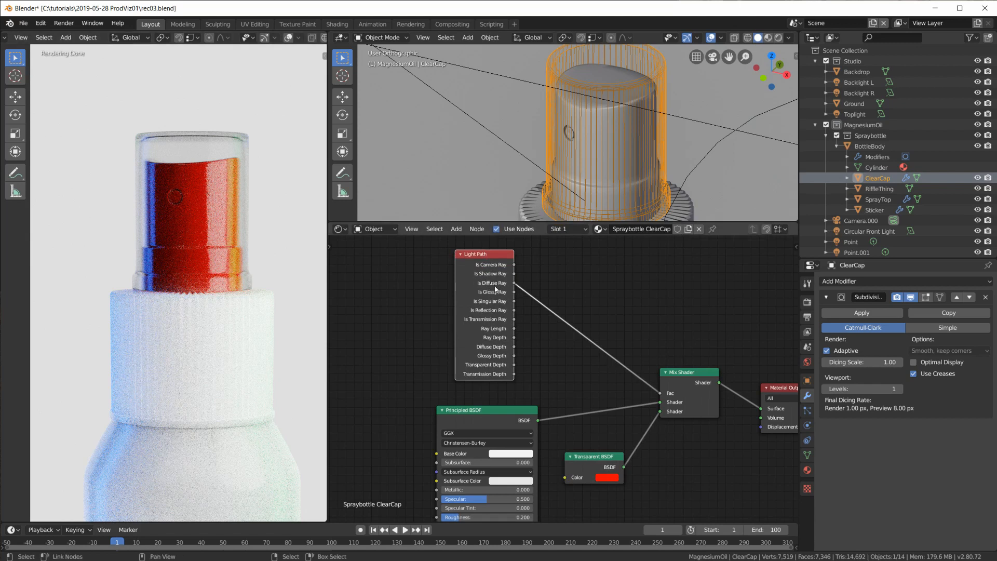
Try Is Glossy Ray, Is Singular Ray and Is Reflection Ray one after another as the Mix Shader's factor
scroll(494, 290, up, 2)
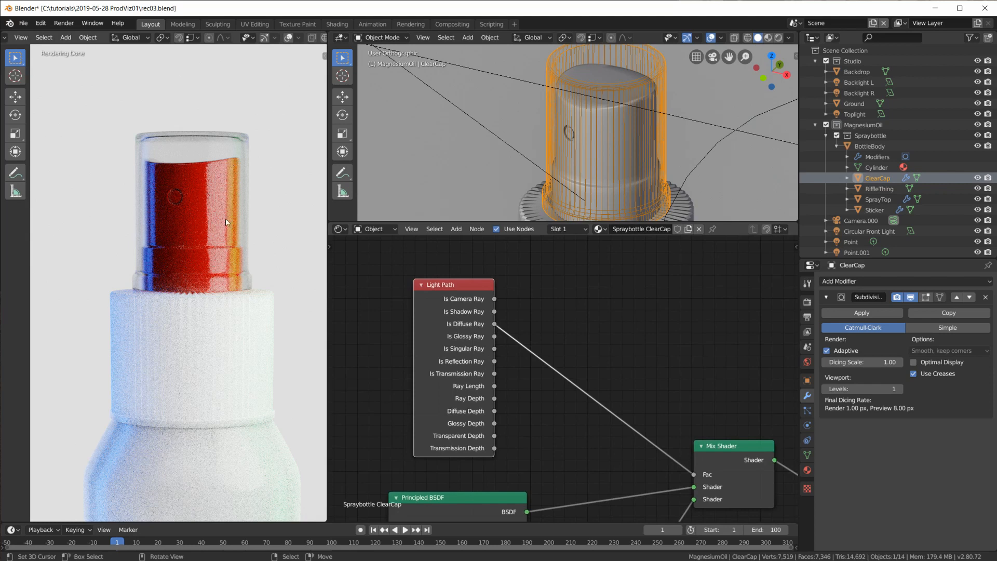
drag(494, 336, 698, 475)
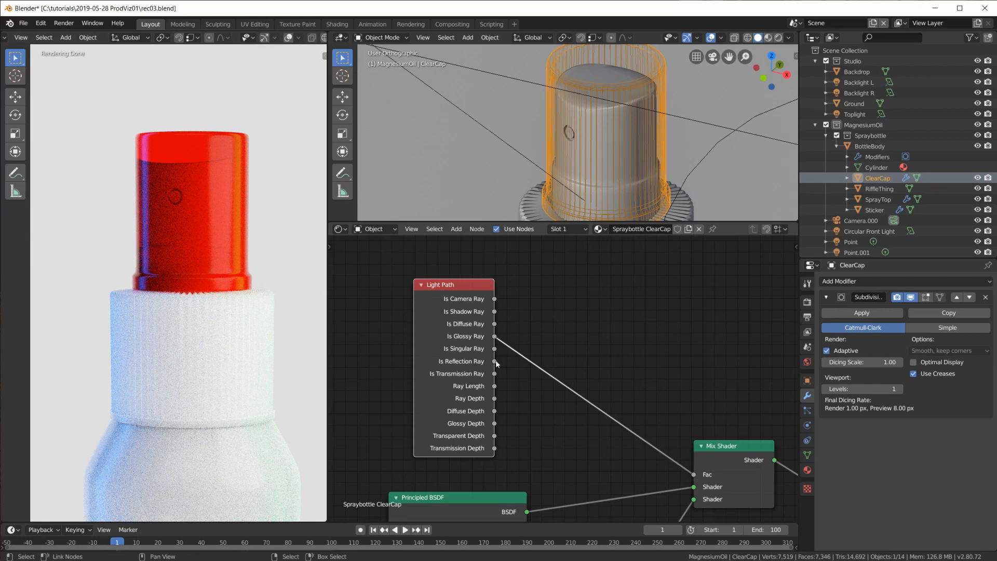
drag(494, 348, 694, 475)
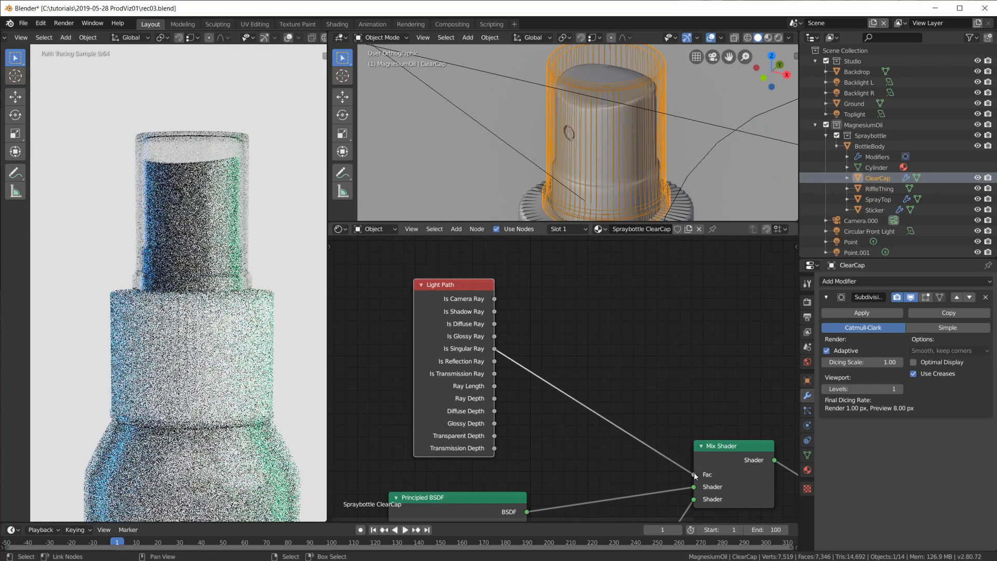
drag(495, 361, 694, 475)
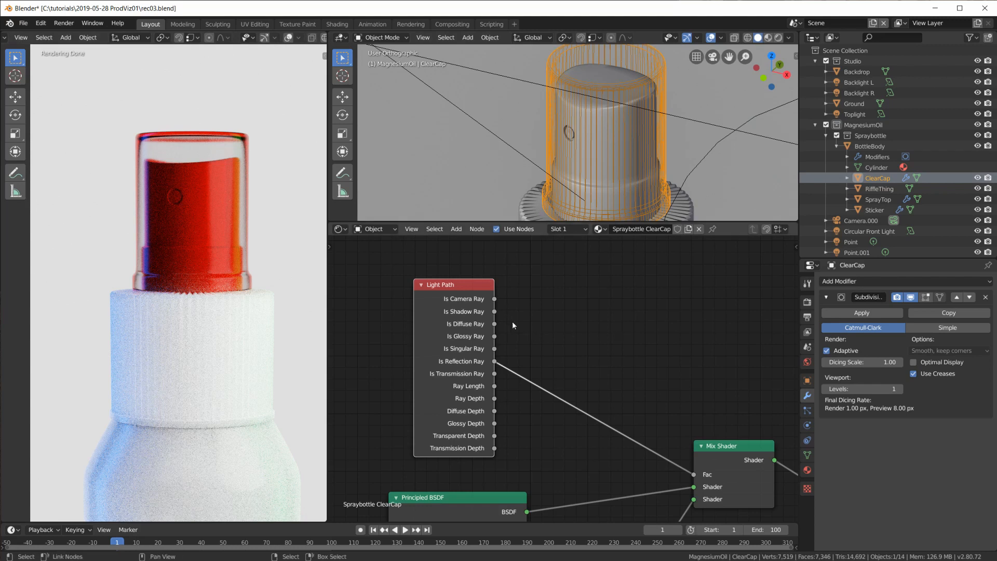
Drive the Mix Shader's factor with the Light Path's Is Shadow Ray output and inspect the rendered cap up close
mouse_move(495, 311)
mouse_down()
mouse_move(689, 433)
mouse_move(700, 473)
mouse_up()
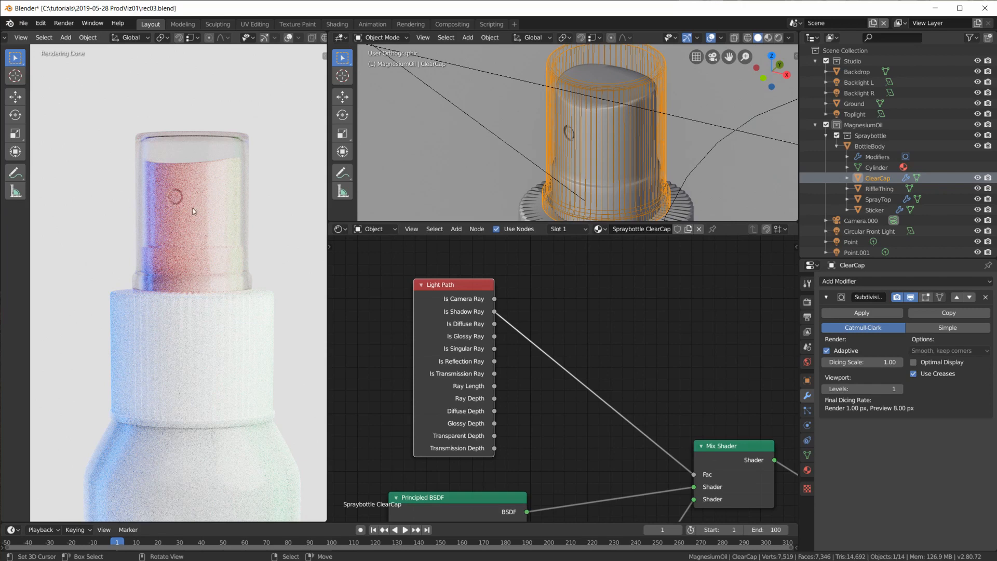
scroll(189, 254, down, 3)
scroll(182, 218, up, 3)
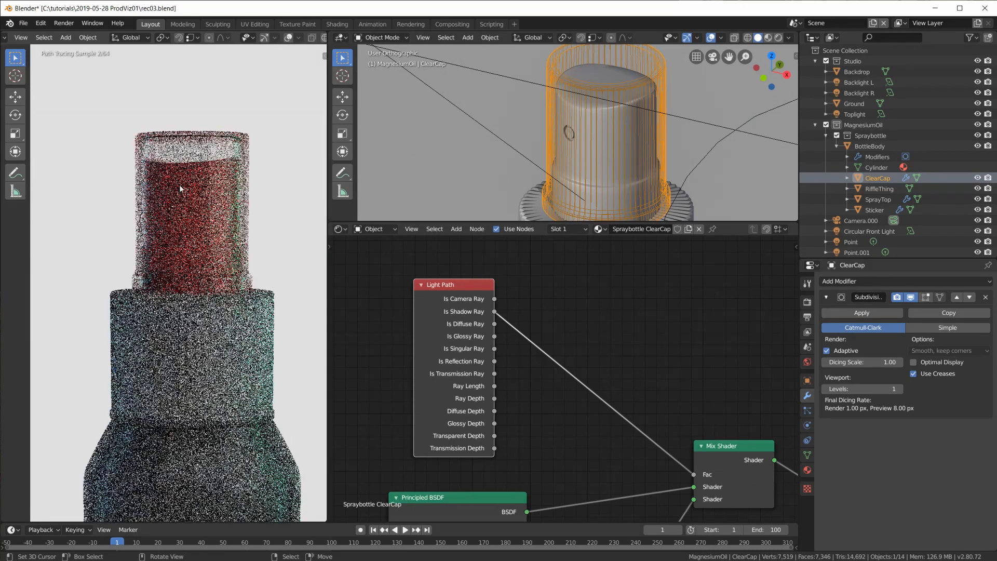
scroll(176, 172, up, 1)
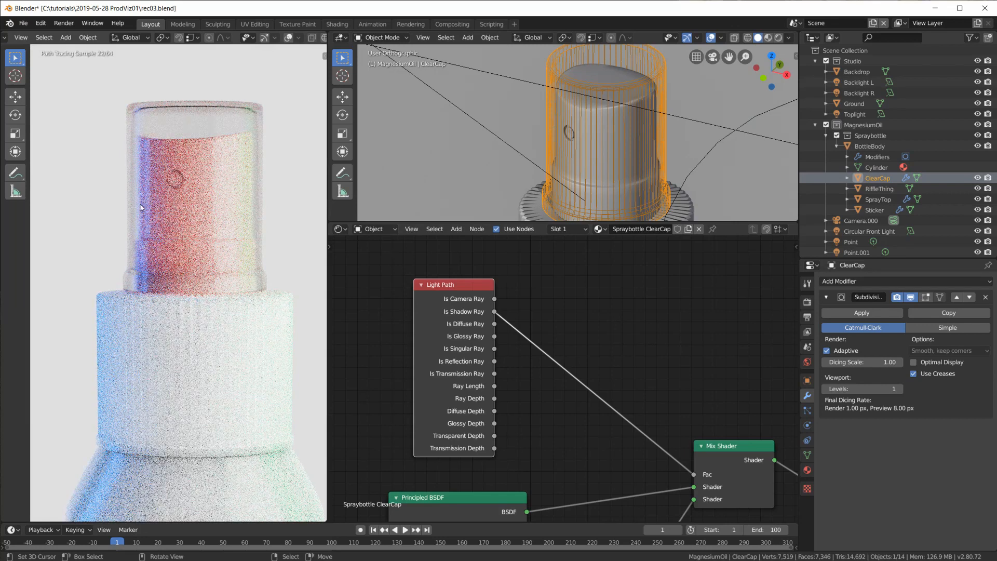
Set the Transparent BSDF's color back to white
scroll(742, 393, down, 3)
middle_drag(685, 379, 683, 356)
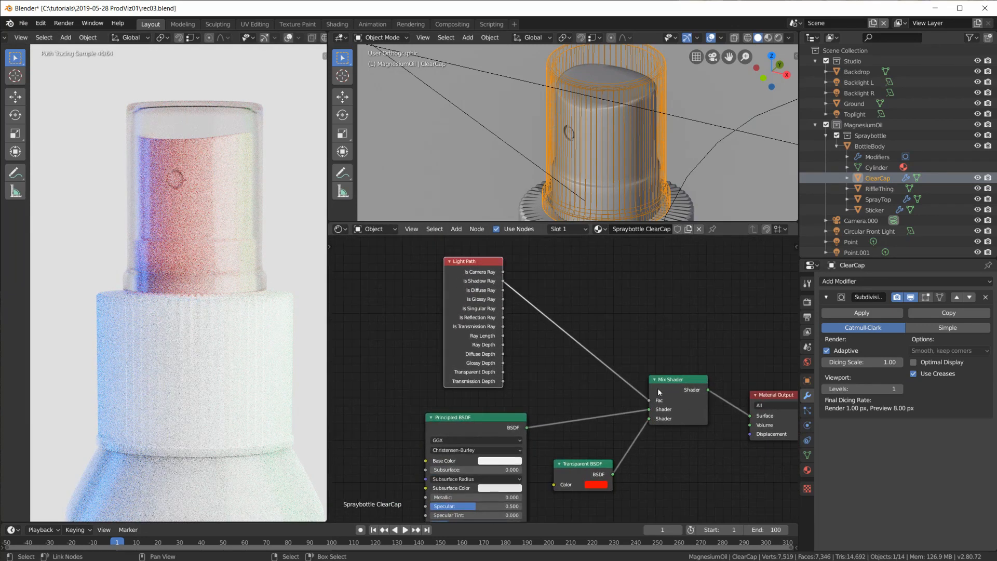
click(597, 484)
drag(619, 456, 586, 453)
click(684, 379)
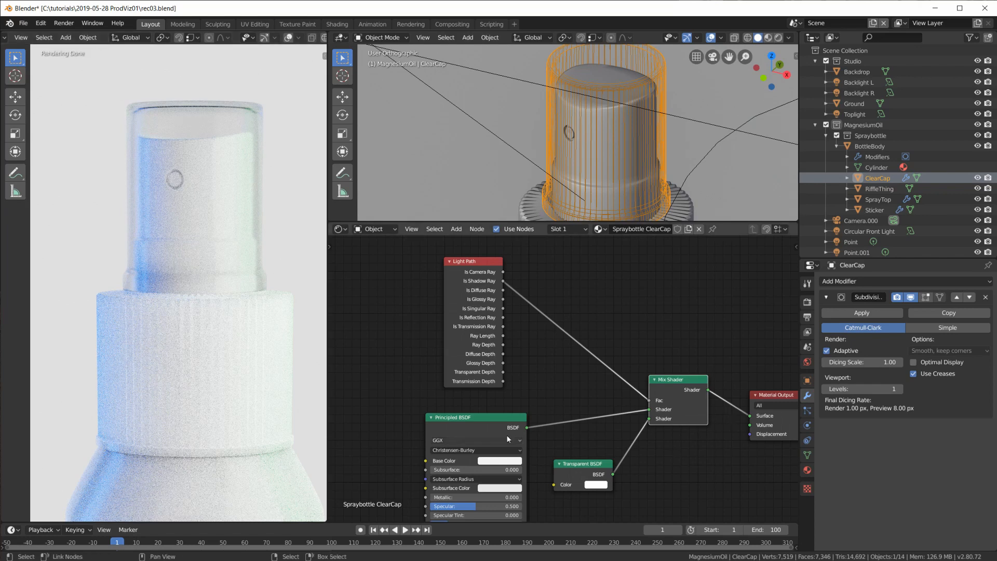
Compare the clear cap rendered with the Principled BSDF alone against the Mix Shader driven by Is Shadow Ray
ctrl+shift+click(462, 429)
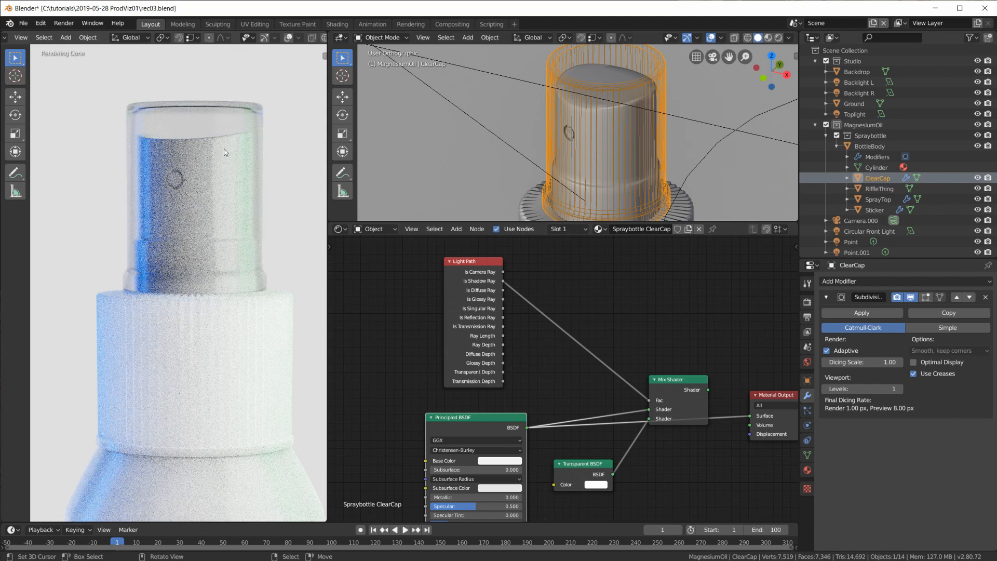
ctrl+shift+click(675, 393)
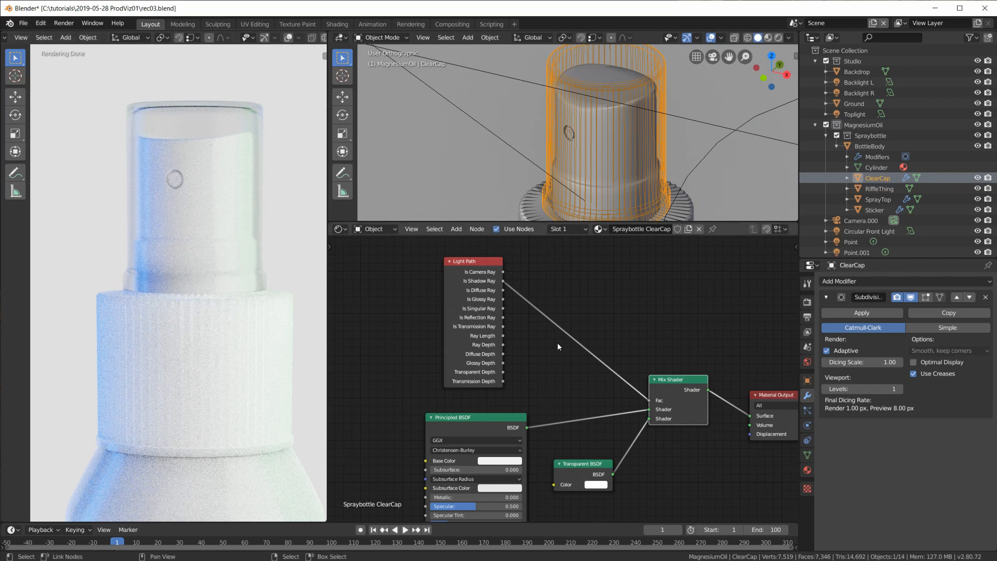
scroll(558, 346, up, 1)
scroll(554, 314, down, 1)
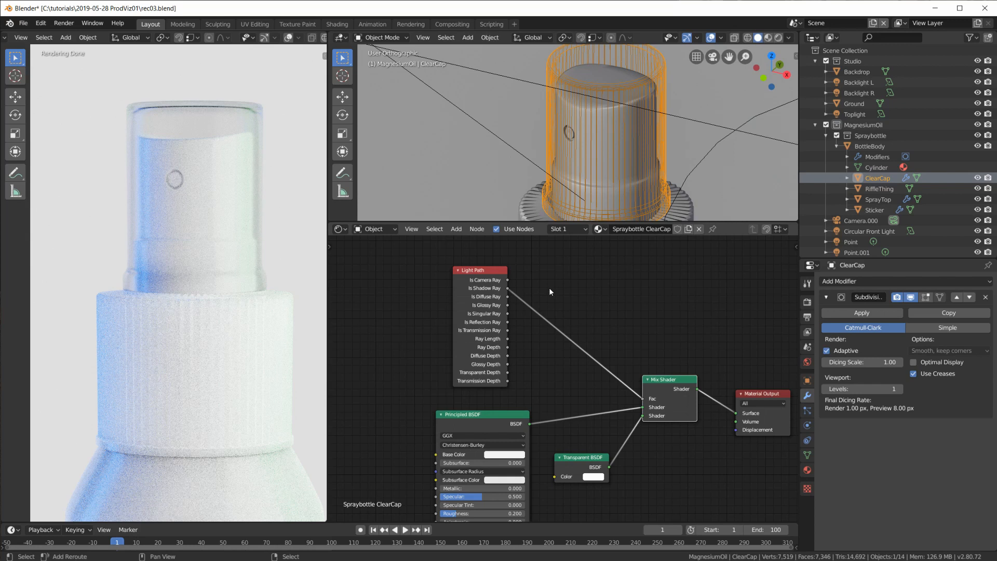
Insert a Math node on the link between the Light Path's Is Shadow Ray output and the Mix Shader's factor
key(shift+a)
mouse_move(538, 354)
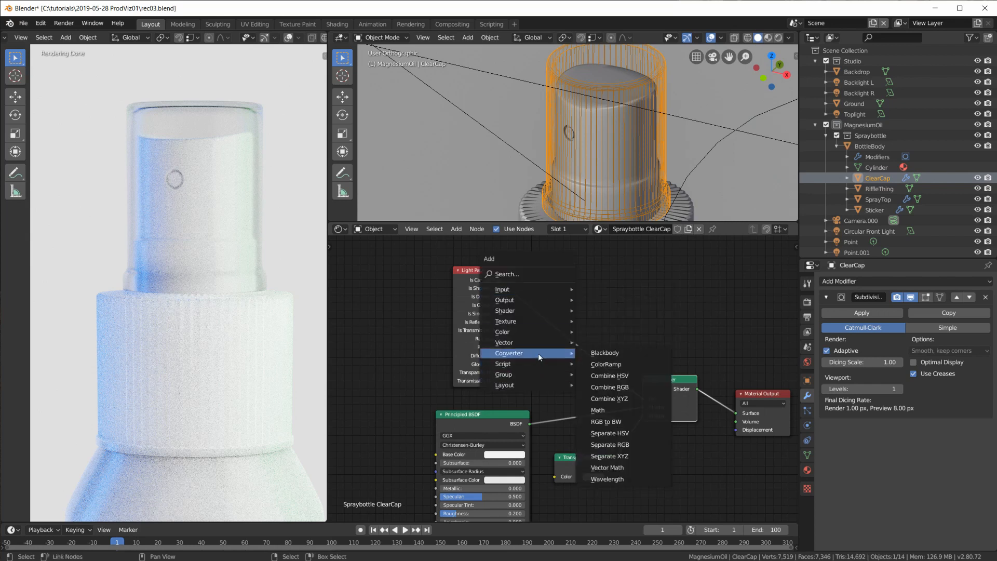
click(618, 411)
click(547, 286)
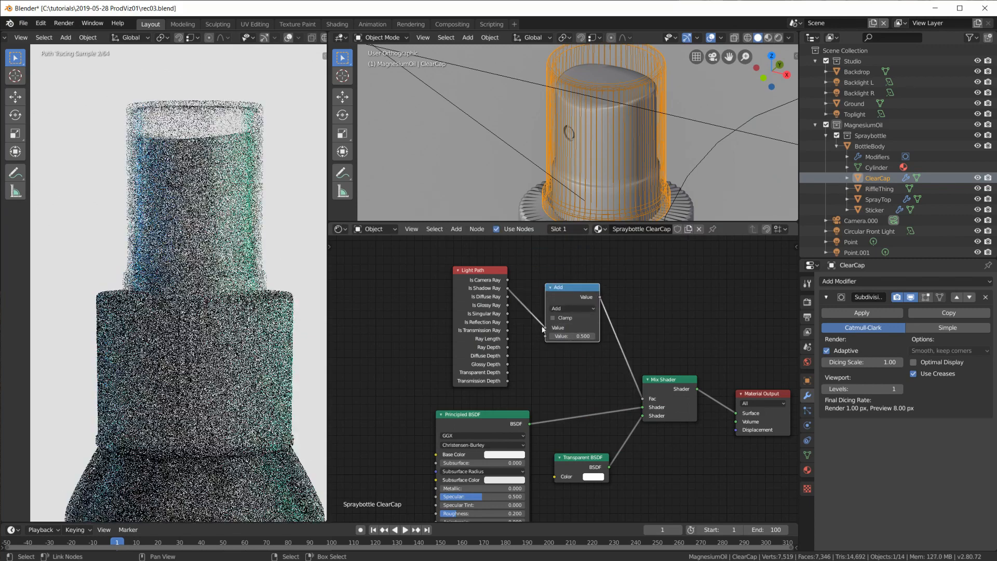
Set the Math node's operation to Maximum and feed Is Diffuse Ray into its second value
click(562, 309)
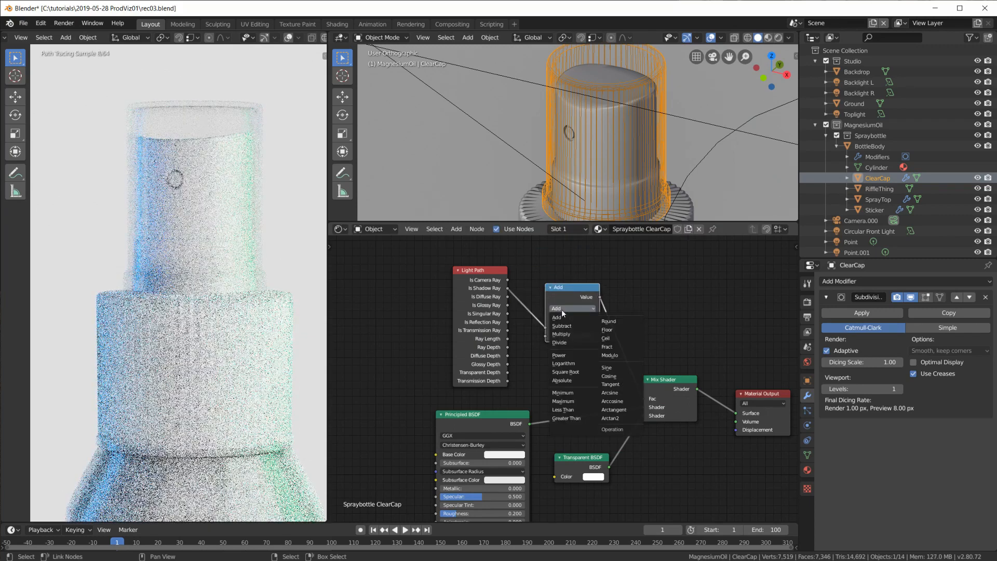
click(565, 401)
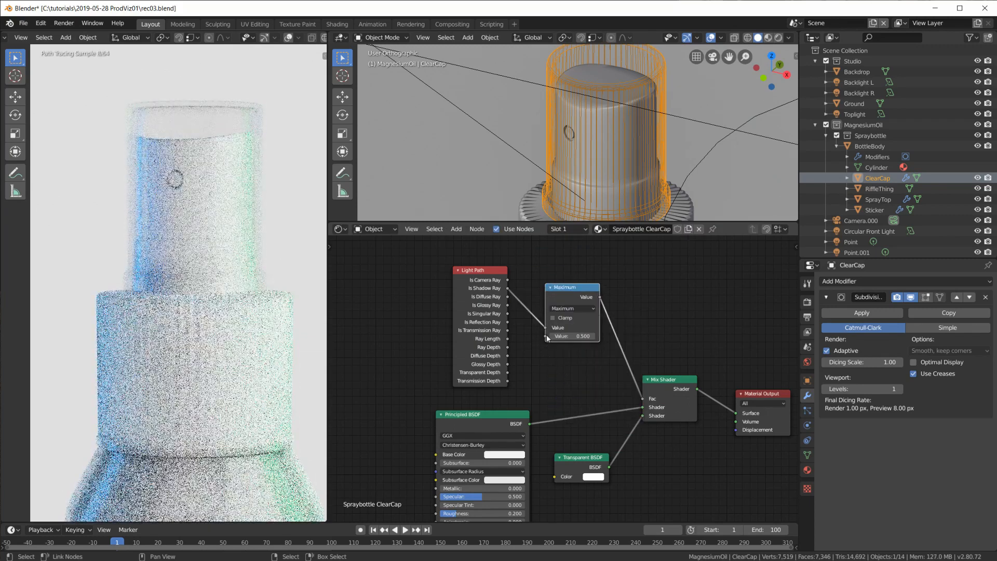
drag(545, 336, 508, 297)
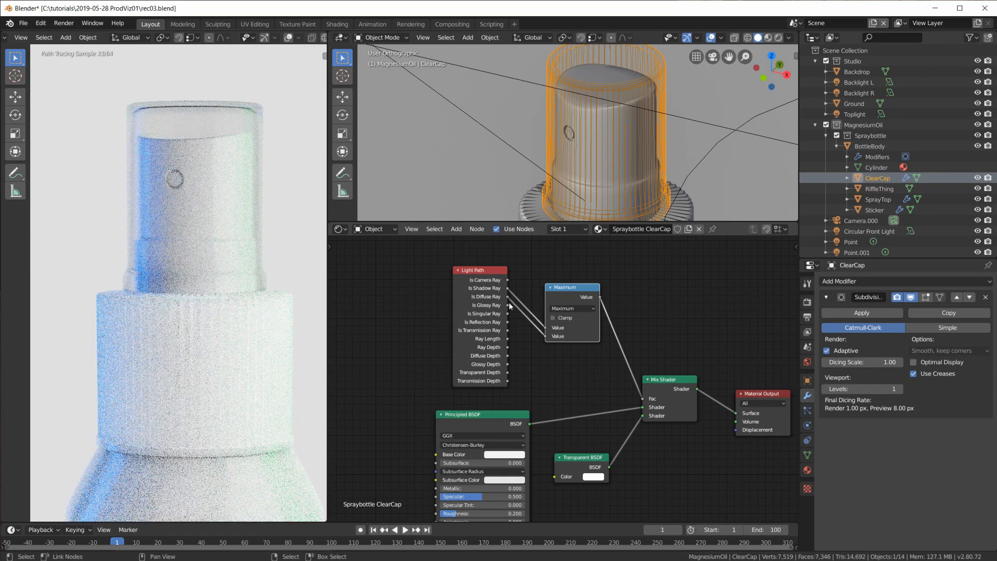
scroll(509, 307, down, 1)
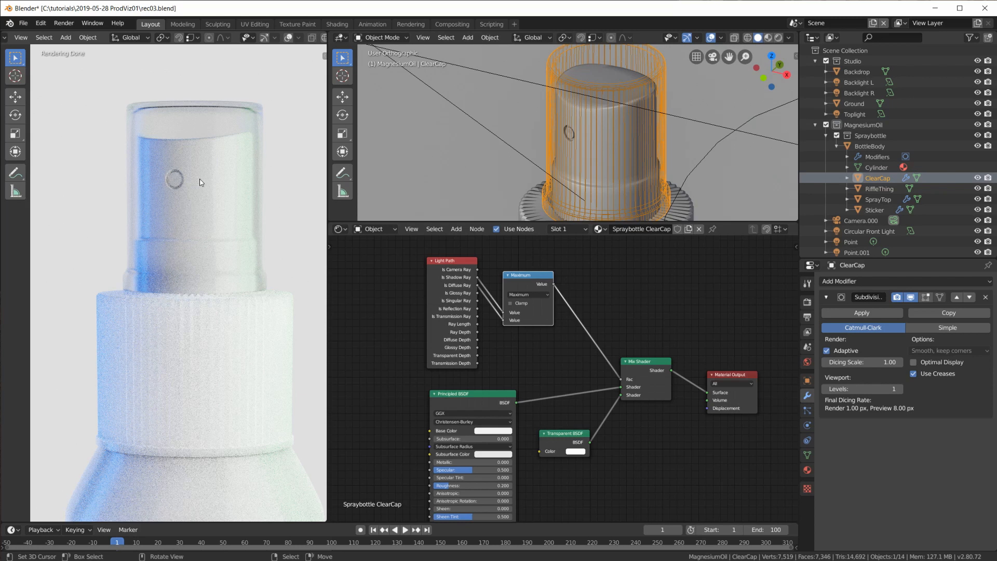
Compare the Principled BSDF alone with the Maximum-driven Mix Shader on the cap and restart the rendered preview
ctrl+shift+click(467, 402)
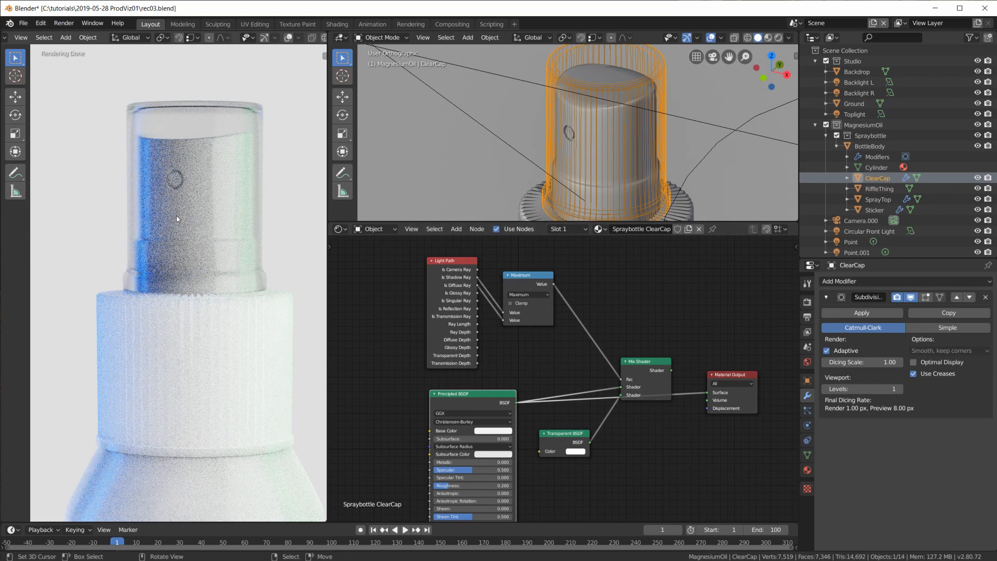
ctrl+shift+click(643, 372)
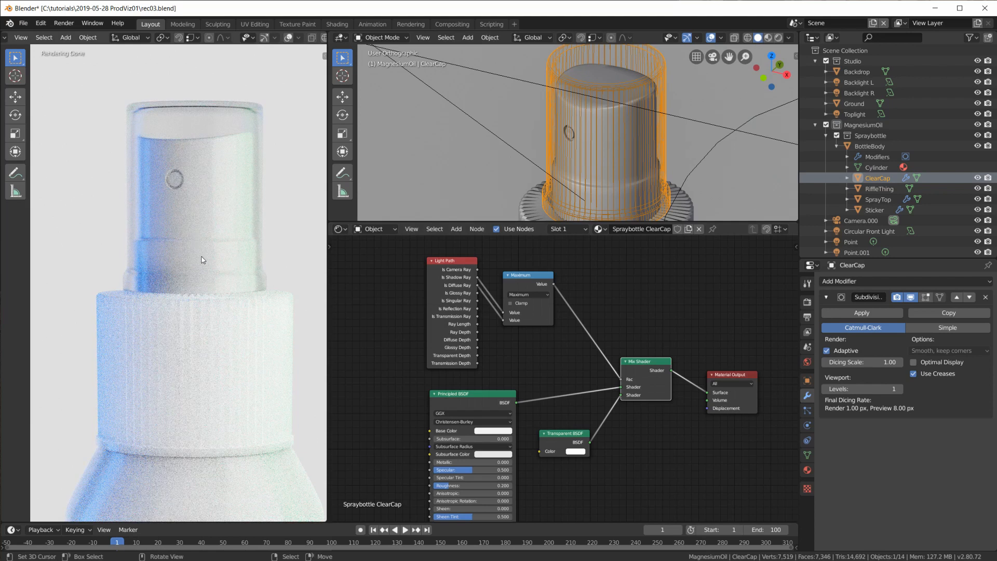
scroll(605, 393, down, 2)
middle_drag(631, 366, 633, 386)
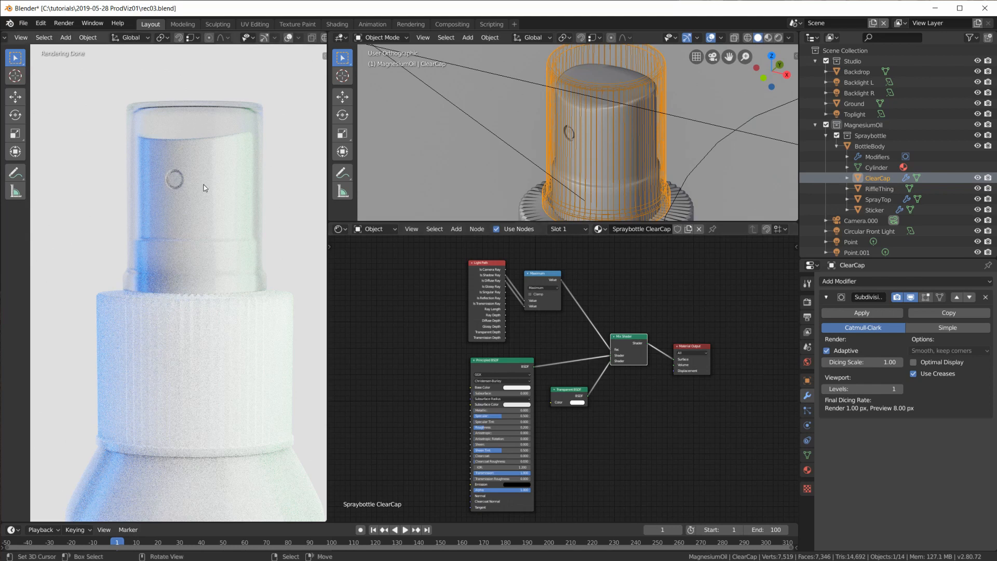
key(shift+z)
key(shift+z)
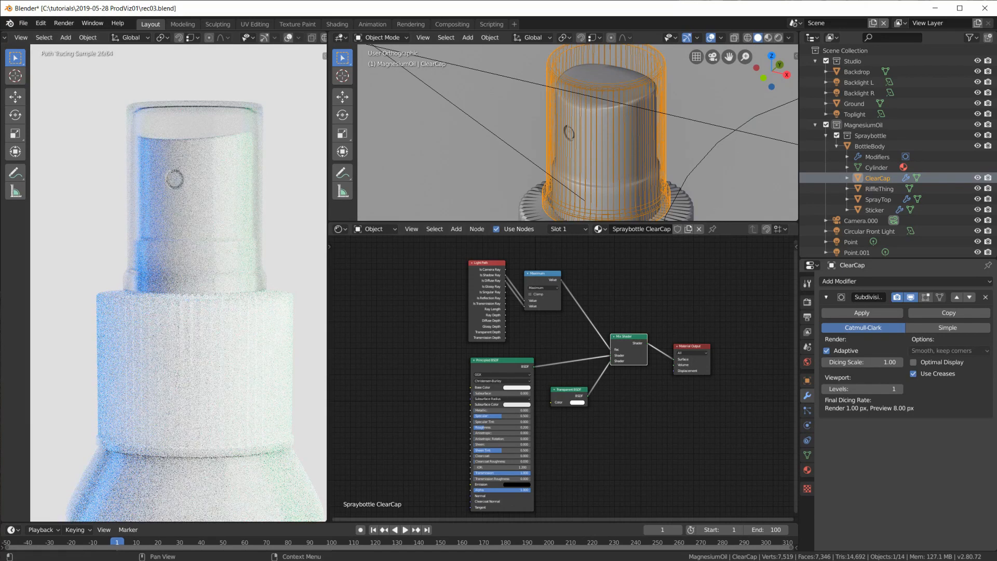
Replace Is Diffuse Ray with Is Reflection Ray as the Maximum node's second value and reposition that node
scroll(563, 380, up, 8)
middle_drag(566, 298, 564, 407)
drag(520, 290, 550, 273)
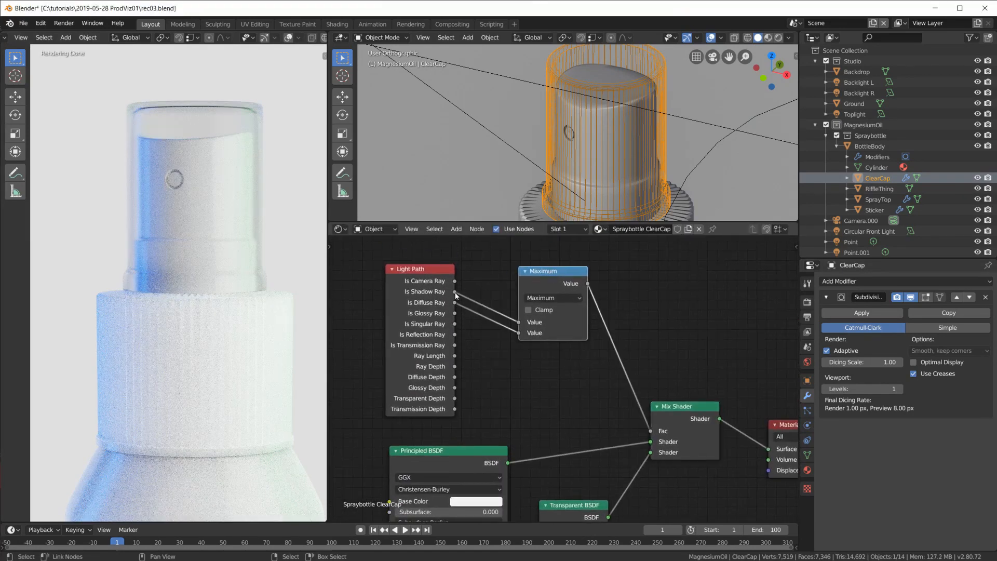
drag(454, 335, 524, 335)
drag(556, 269, 541, 281)
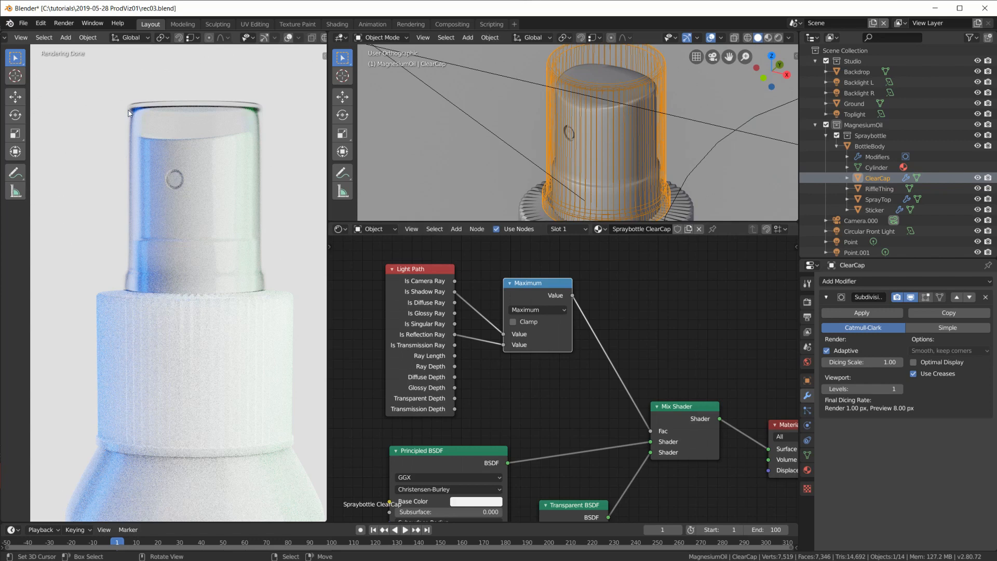
Check the reflection-ray mix against the Principled BSDF alone, restore the Mix Shader output, and nudge the Maximum node upward
ctrl+shift+click(444, 466)
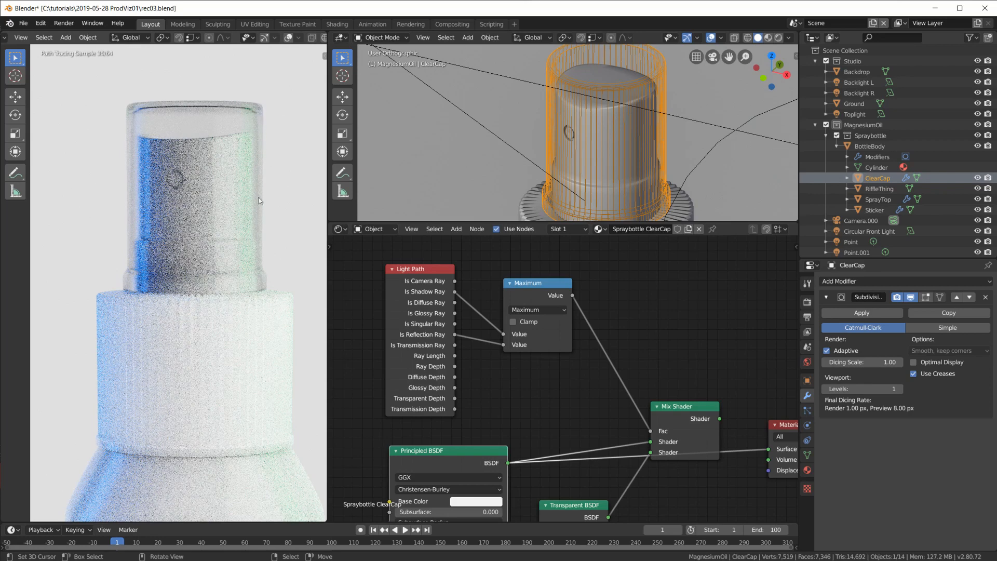
ctrl+shift+click(677, 427)
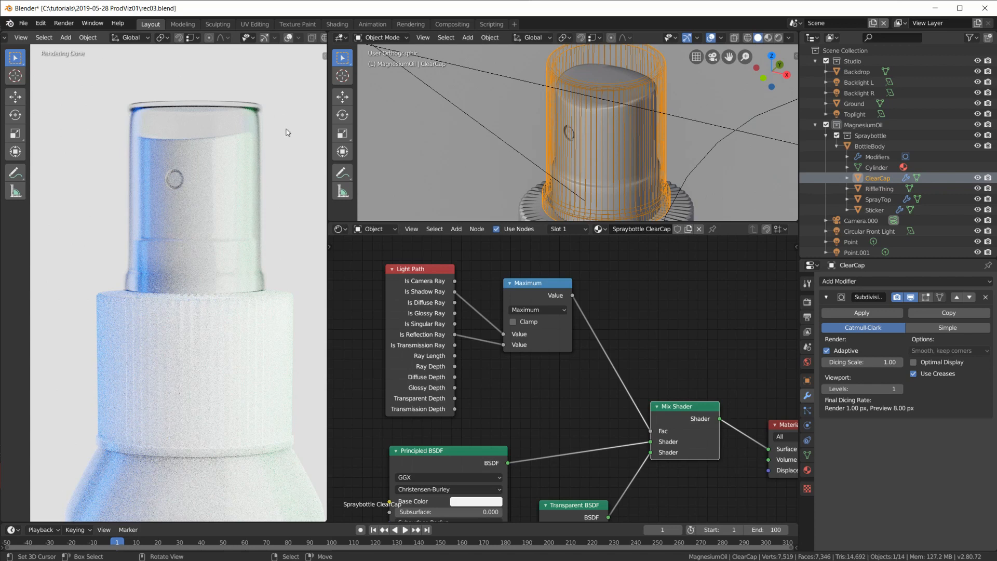
middle_drag(623, 446, 617, 379)
middle_drag(599, 337, 604, 400)
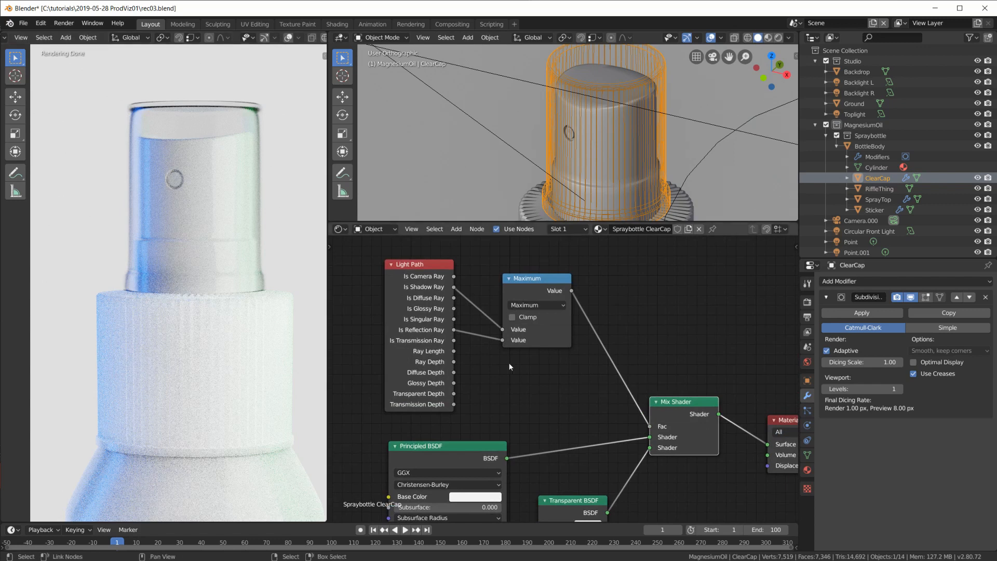
drag(534, 283, 531, 275)
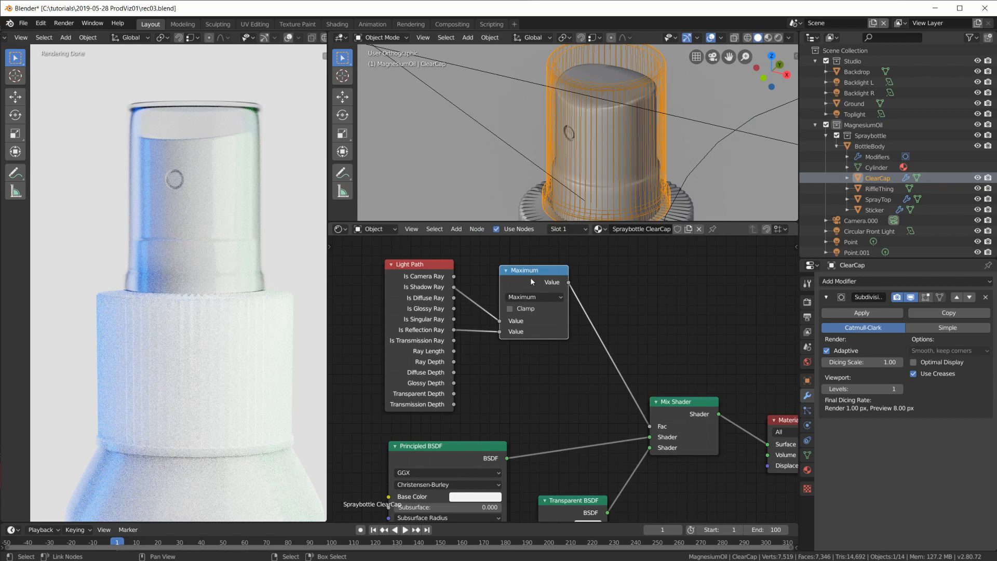
Reposition the Maximum node and replace Is Reflection Ray with Is Diffuse Ray as its second value
drag(537, 270, 540, 279)
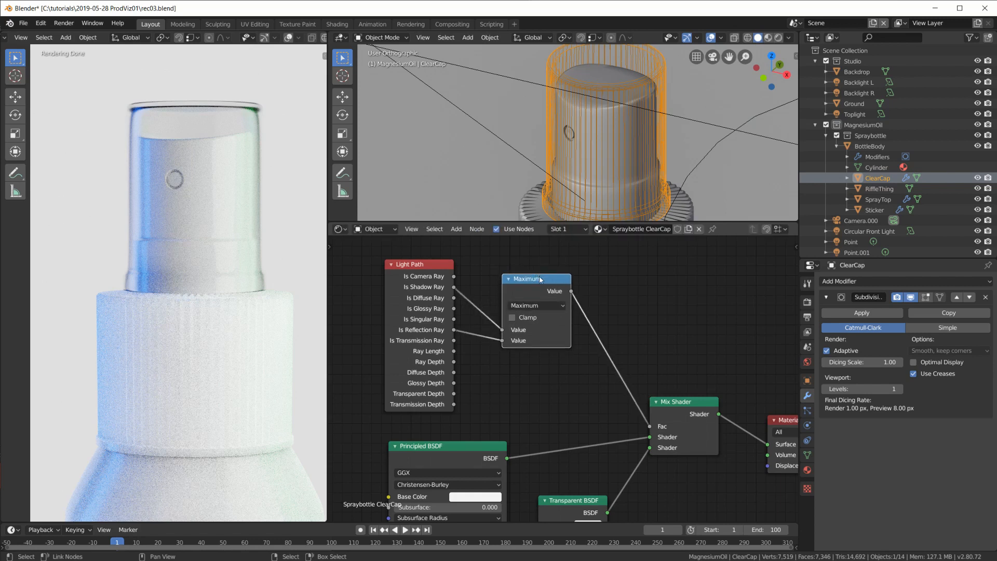
middle_drag(600, 413, 596, 401)
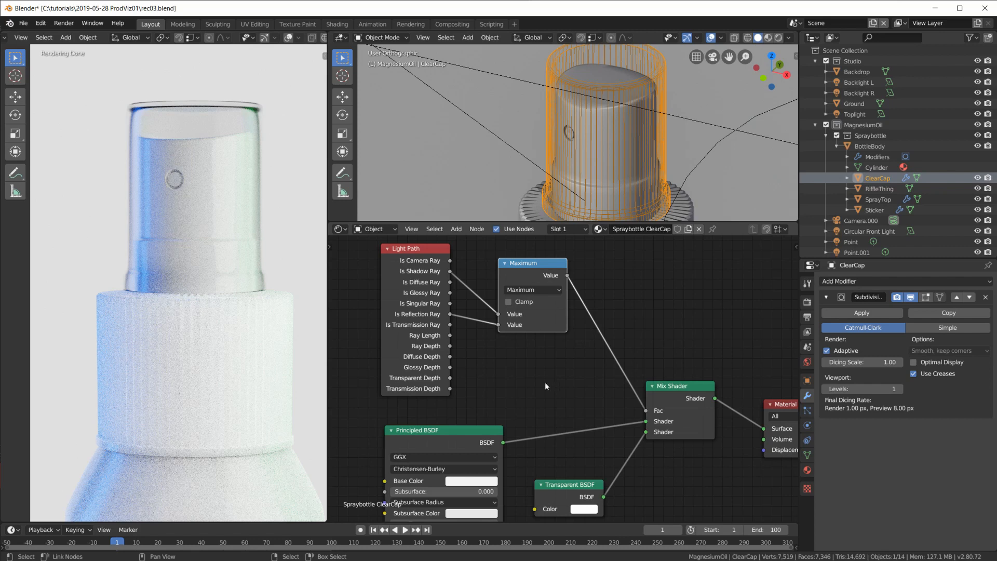
scroll(545, 386, down, 1)
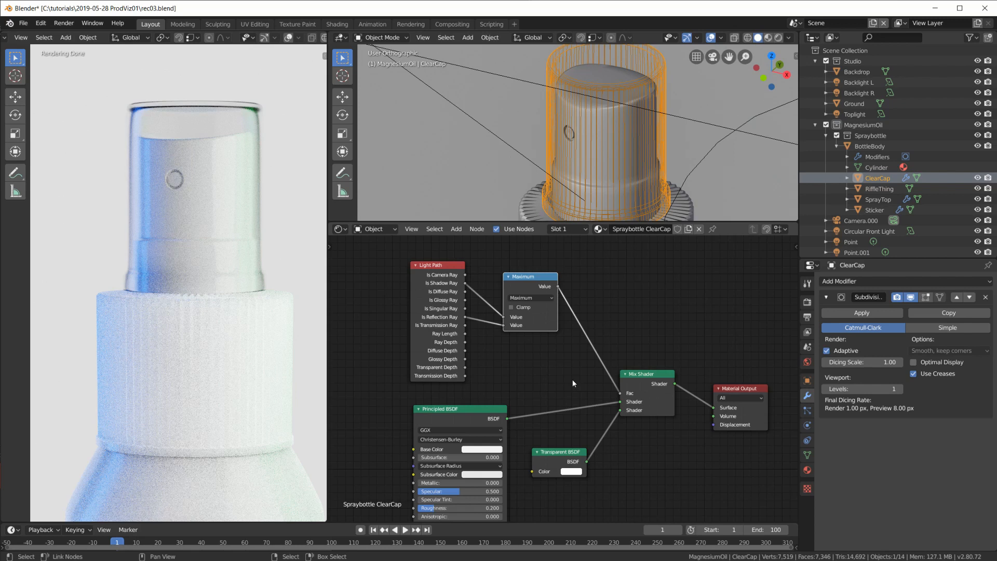
scroll(572, 379, up, 2)
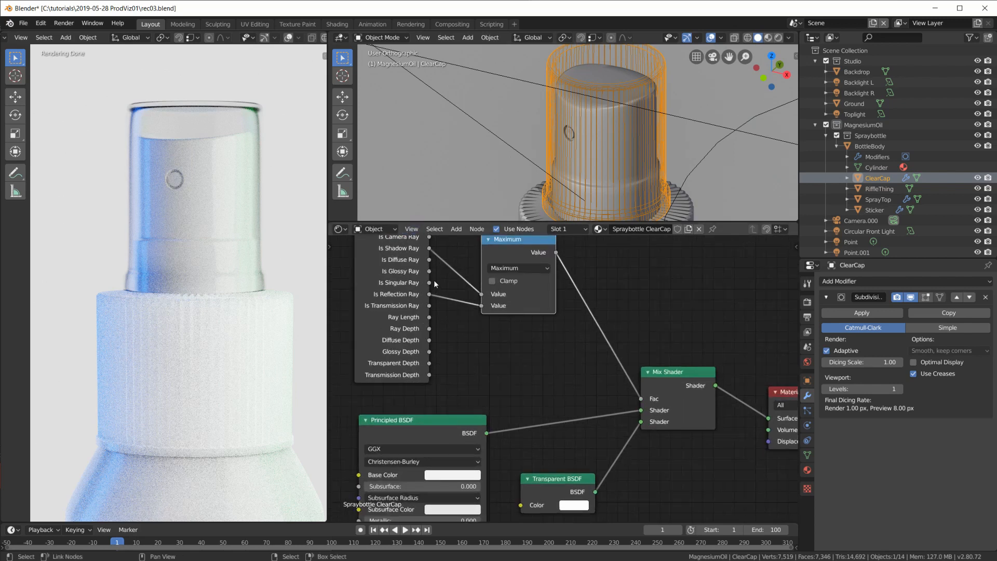
drag(429, 260, 483, 306)
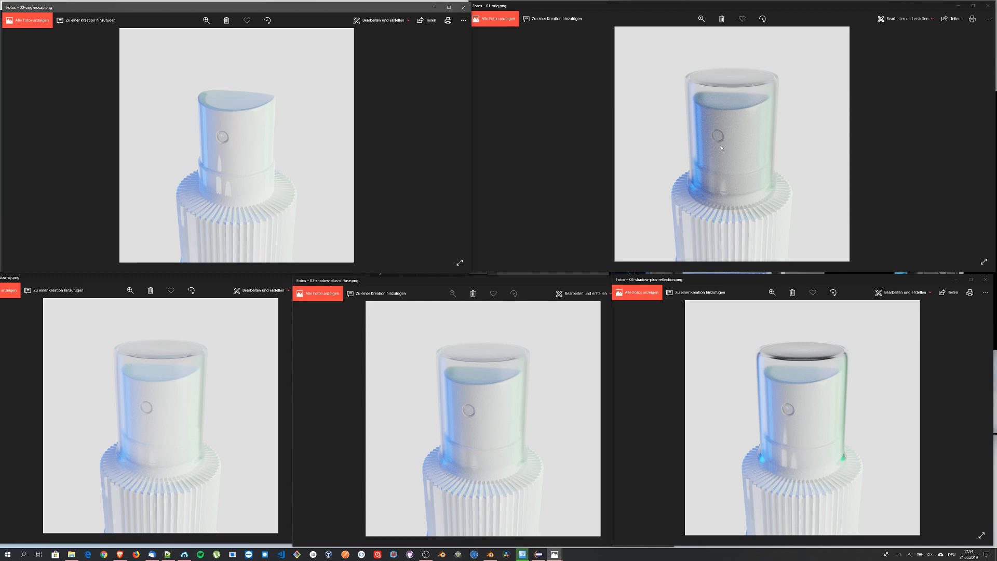
Compare the saved test renders of the cap for the original, shadow ray, shadow plus diffuse and shadow plus reflection setups
click(133, 282)
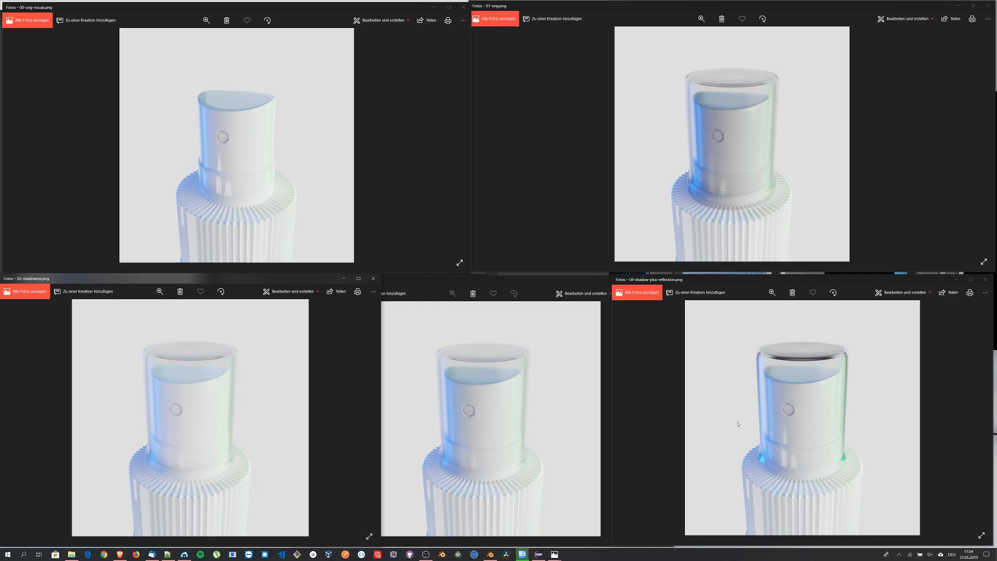
click(812, 281)
drag(813, 276, 813, 270)
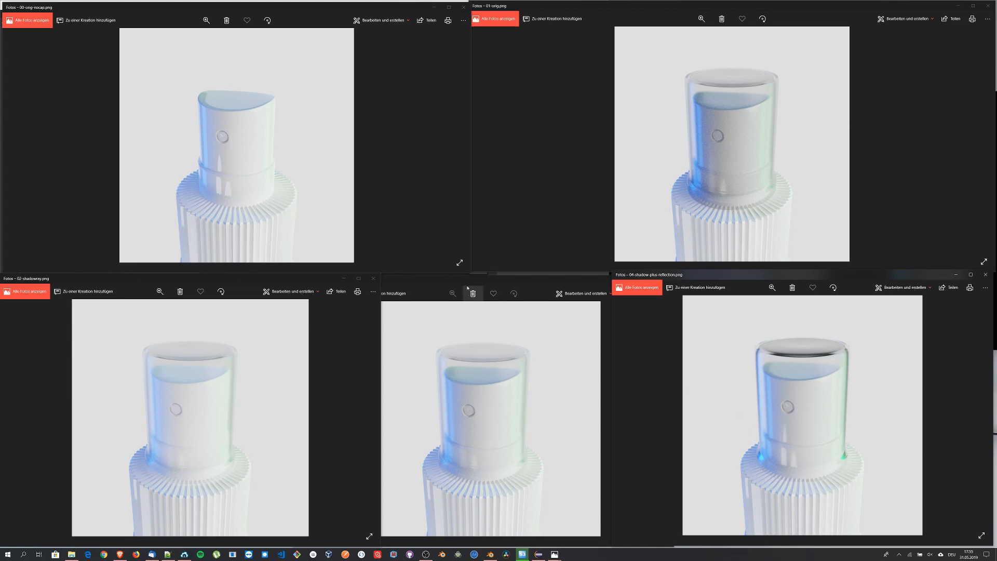
click(463, 410)
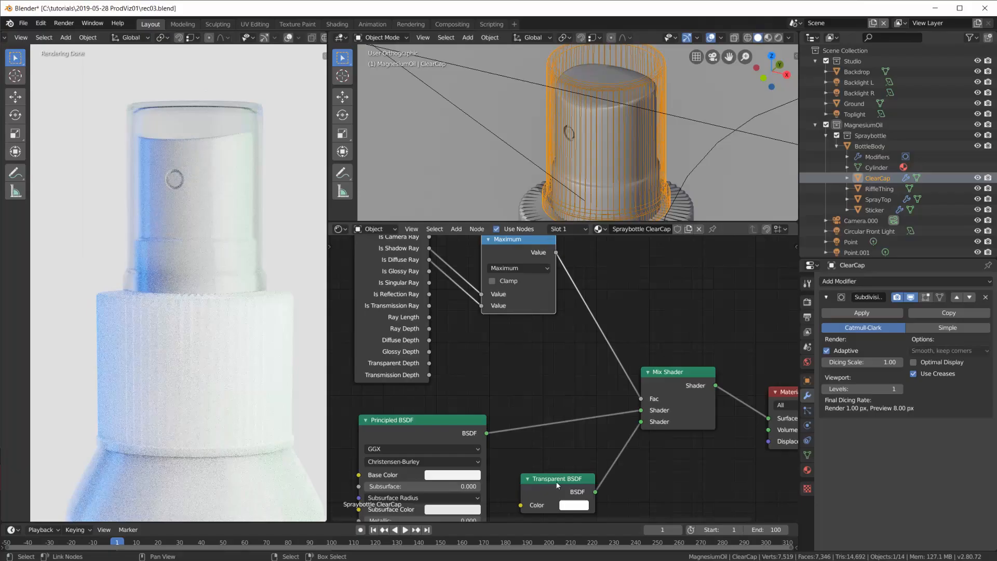
Review the cap's node setup and view the whole bottle through the camera in the rendered preview
middle_drag(556, 338, 600, 353)
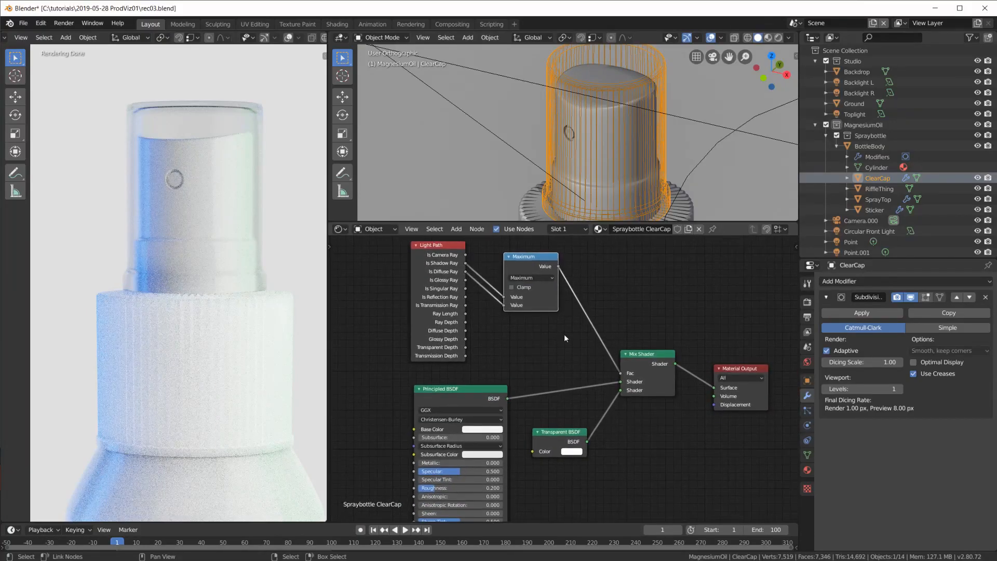
scroll(461, 267, up, 3)
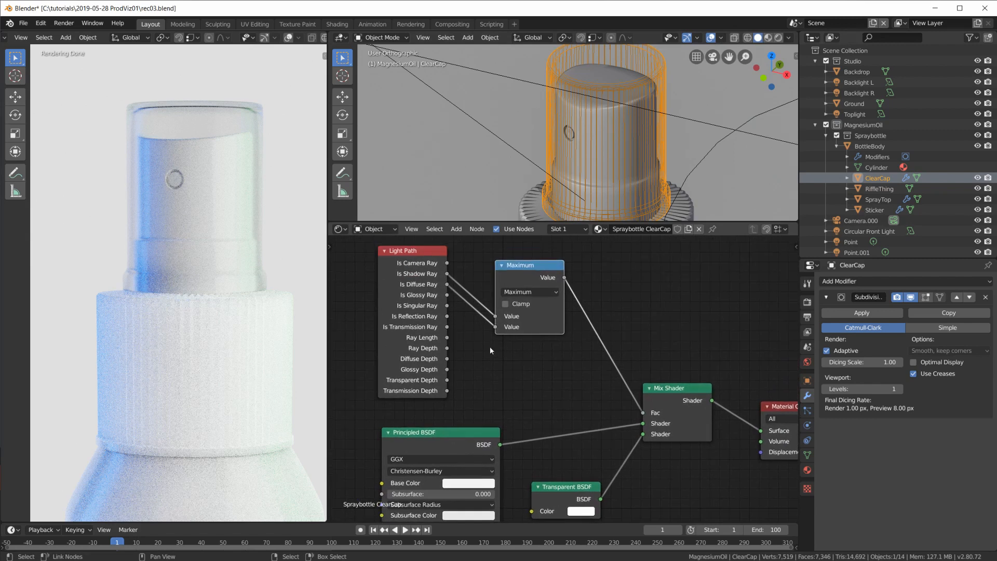
scroll(622, 406, down, 2)
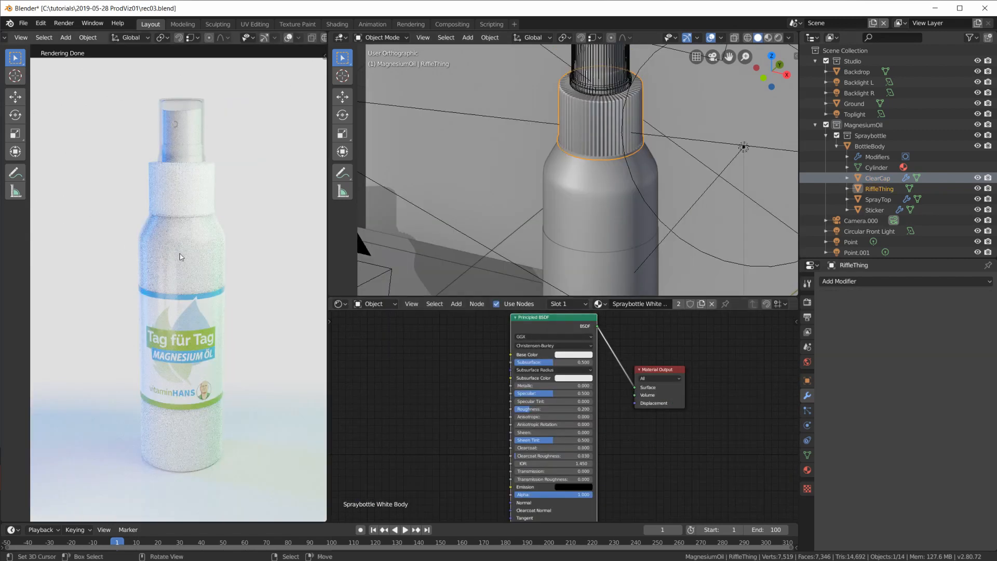
key(KP_0)
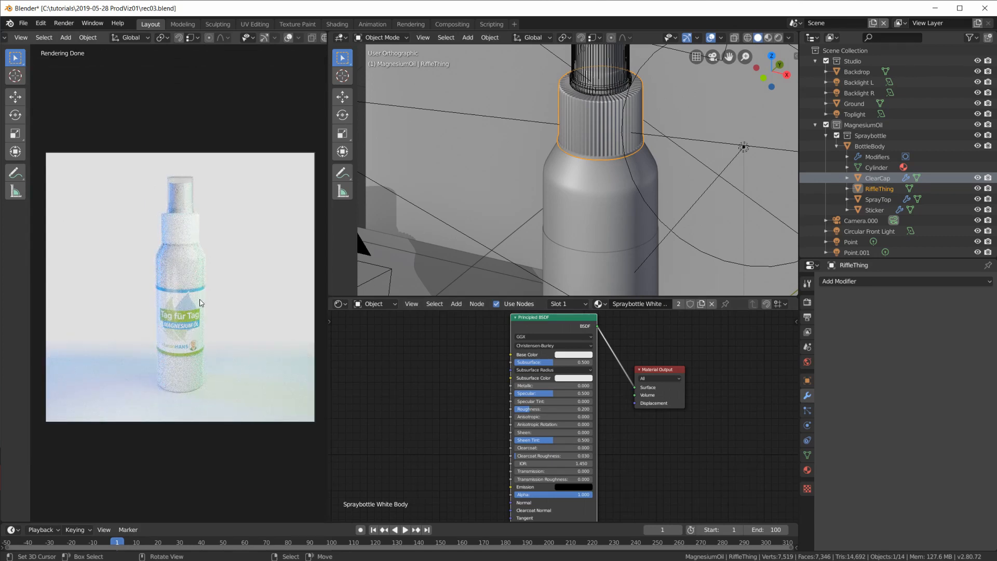
scroll(199, 303, up, 3)
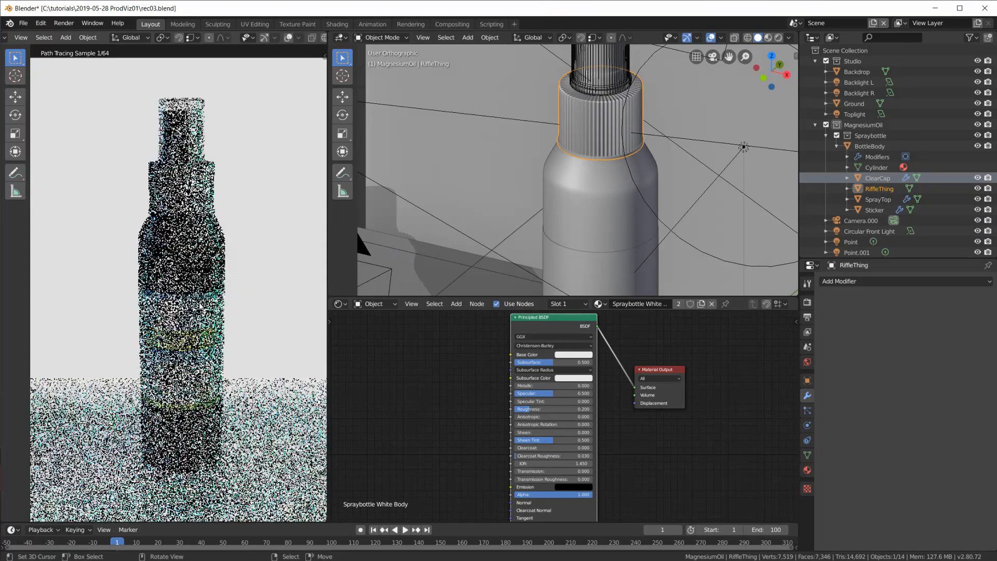
Select the Circular Front Light beside the bottle and set its power to 10 W
scroll(640, 166, down, 5)
click(646, 162)
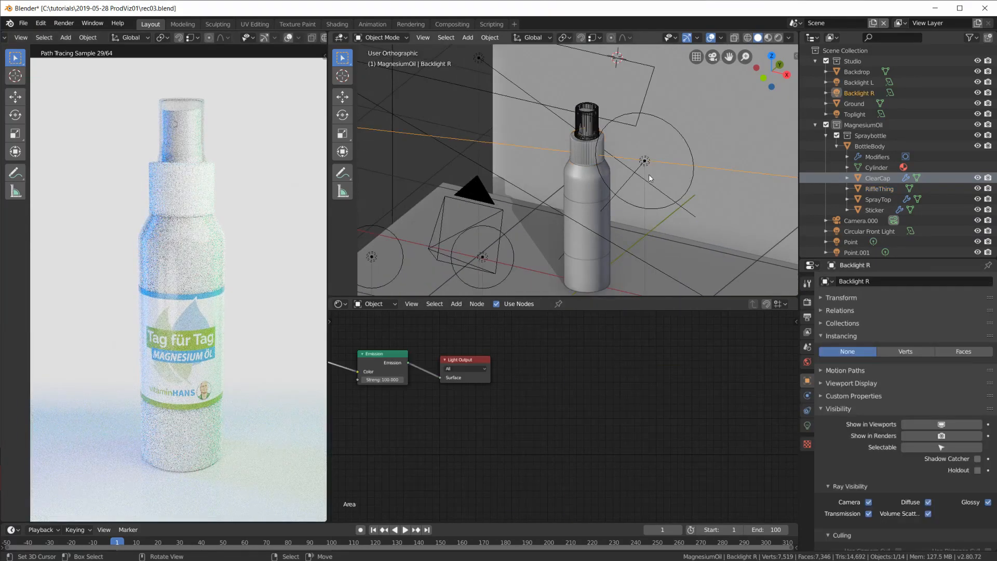
middle_drag(576, 415, 723, 444)
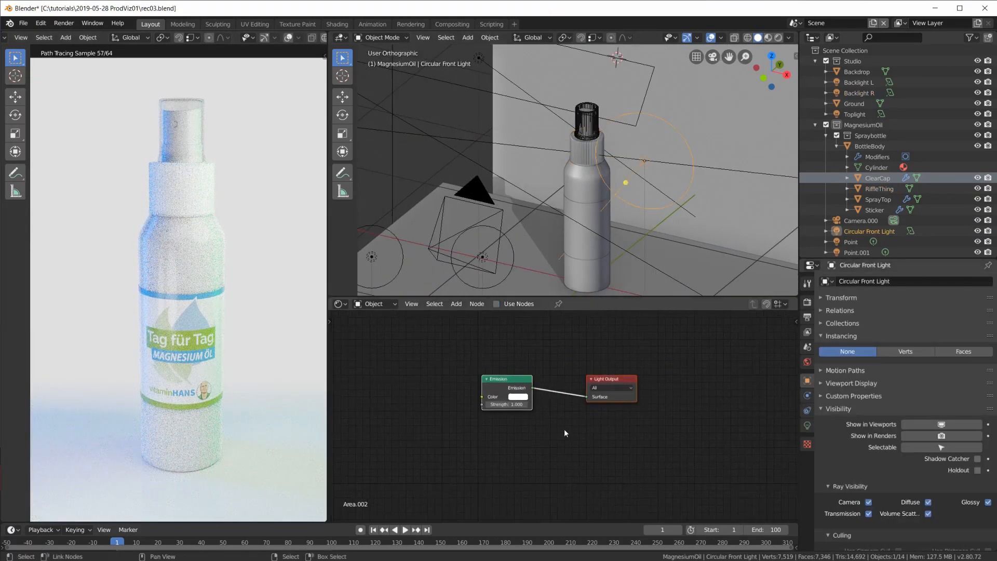
scroll(564, 429, up, 1)
click(807, 425)
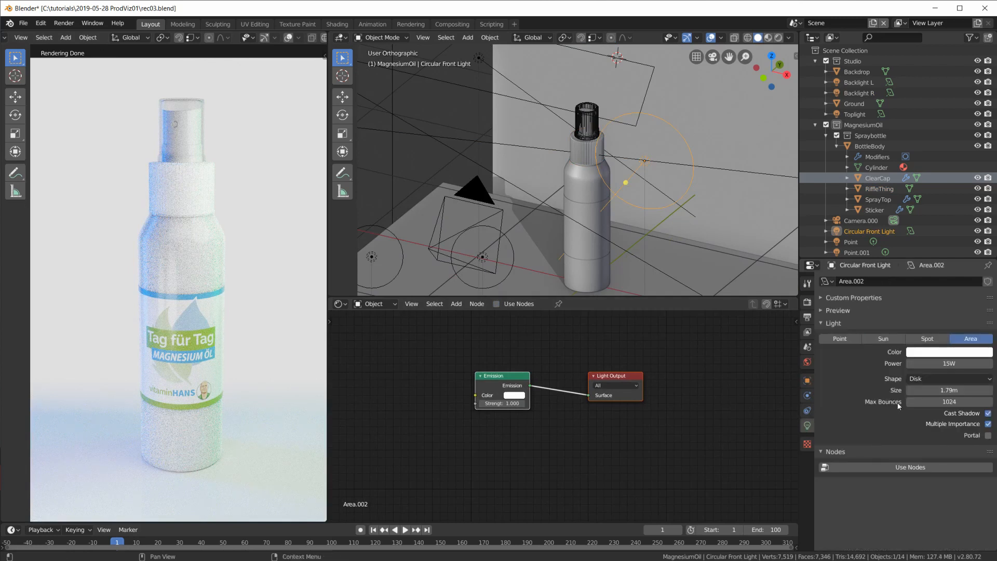
click(953, 363)
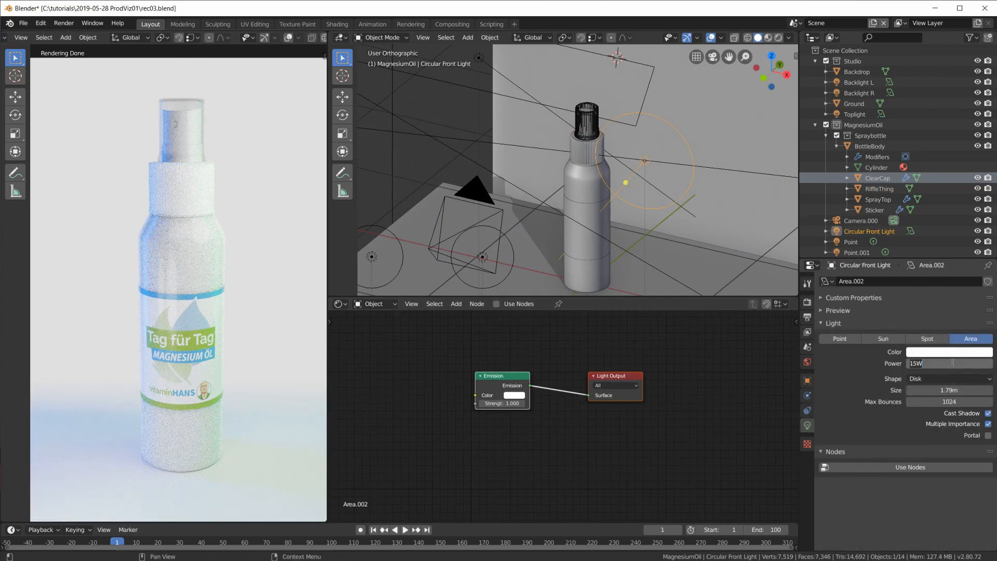
text(10)
key(Return)
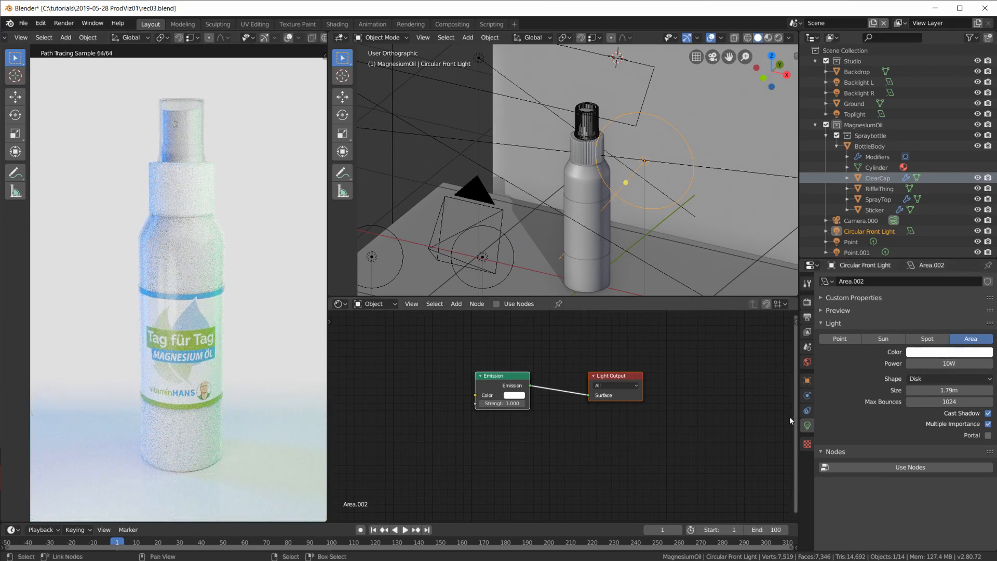
Examine the ray visibility and light settings of the Point.001 light
click(372, 256)
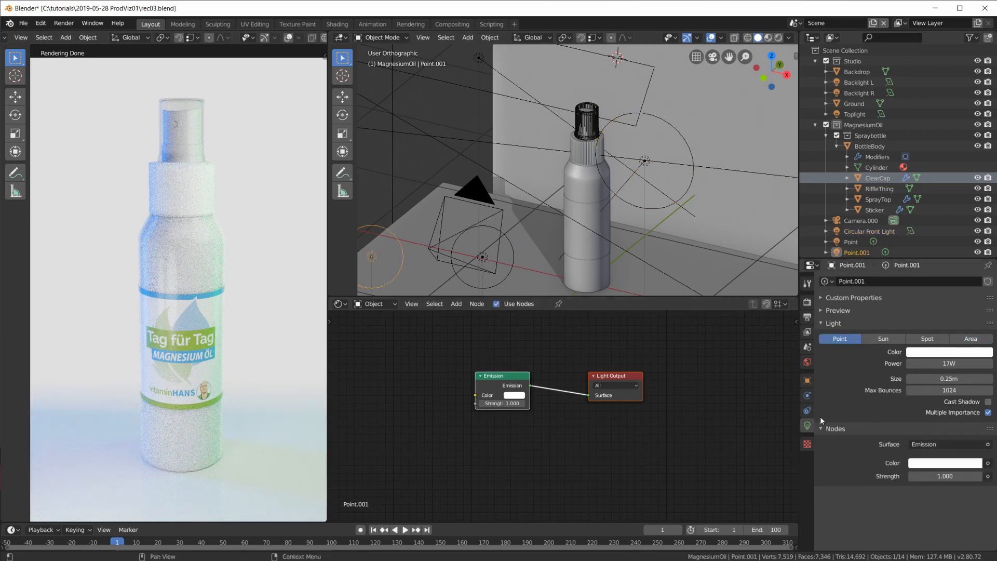
click(808, 380)
scroll(905, 495, down, 1)
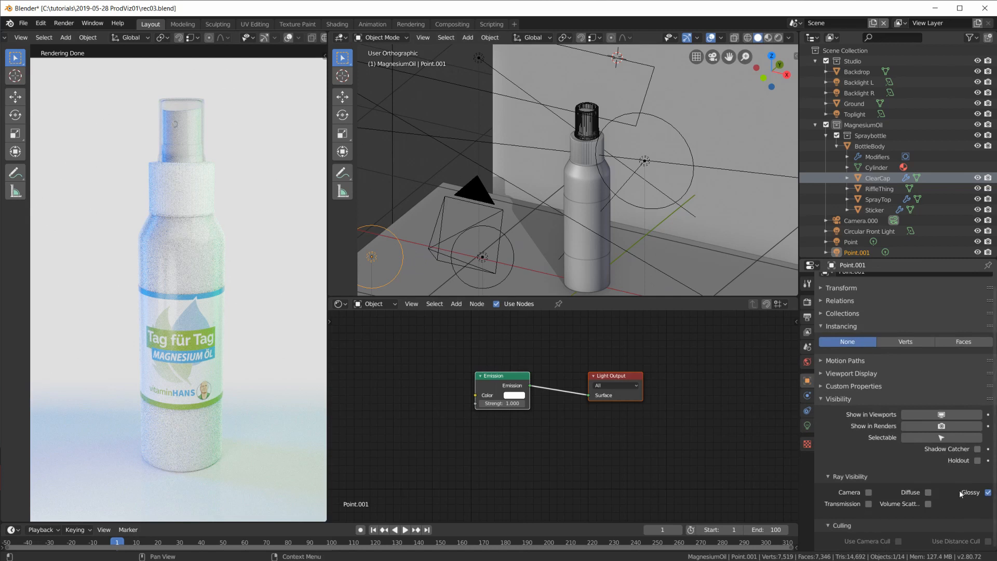
click(807, 425)
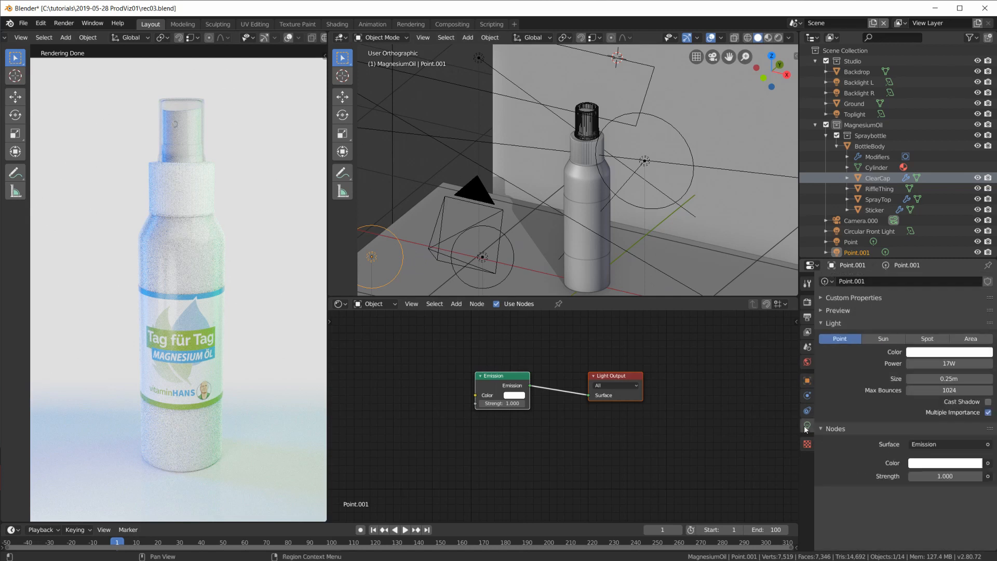
Set the Point light's power to 10 W and enable Cast Shadow for it
click(483, 257)
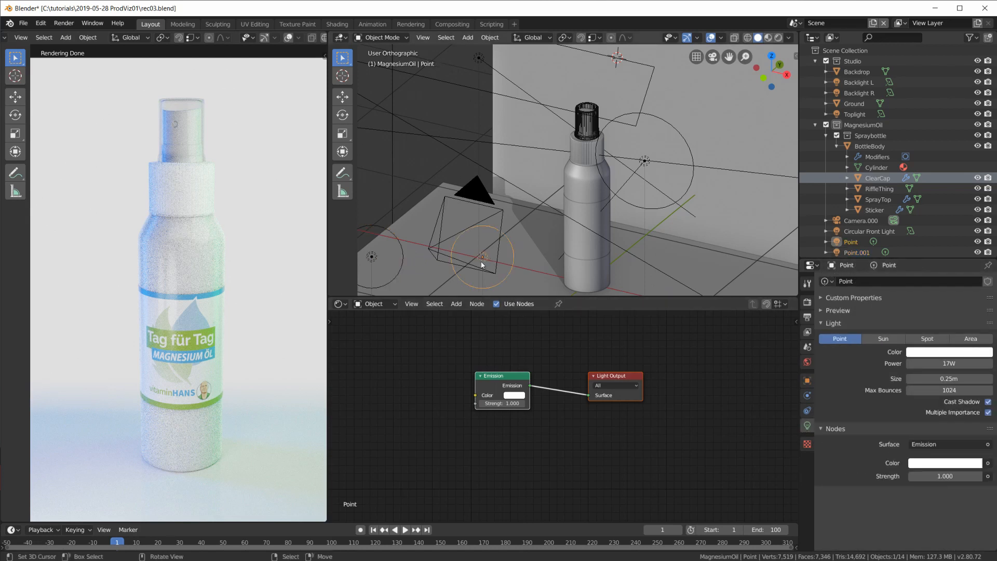
click(953, 363)
text(10)
key(Return)
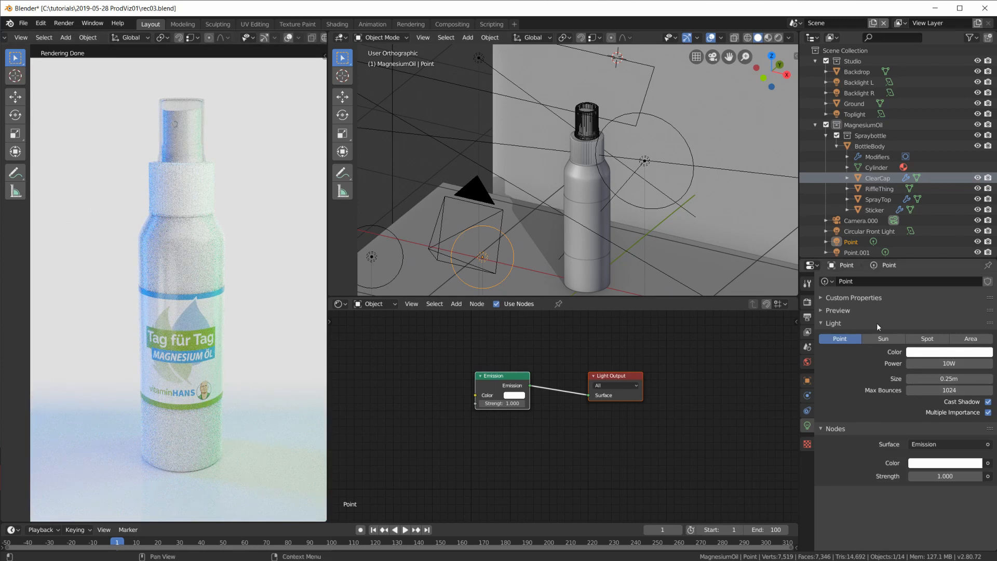
Set the scene's view transform to False Color and examine the bottle's exposure in the rendered camera preview
click(807, 302)
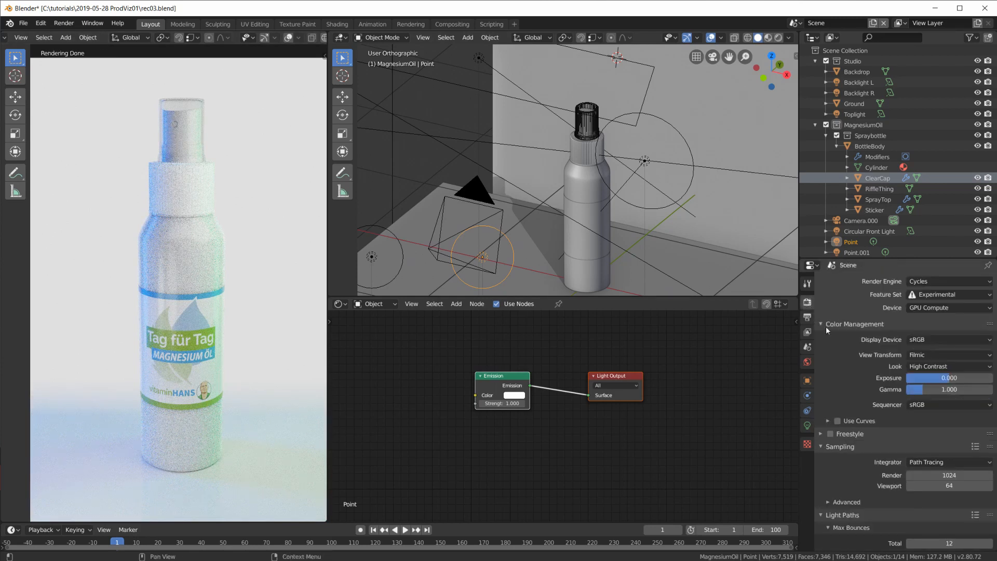
click(934, 367)
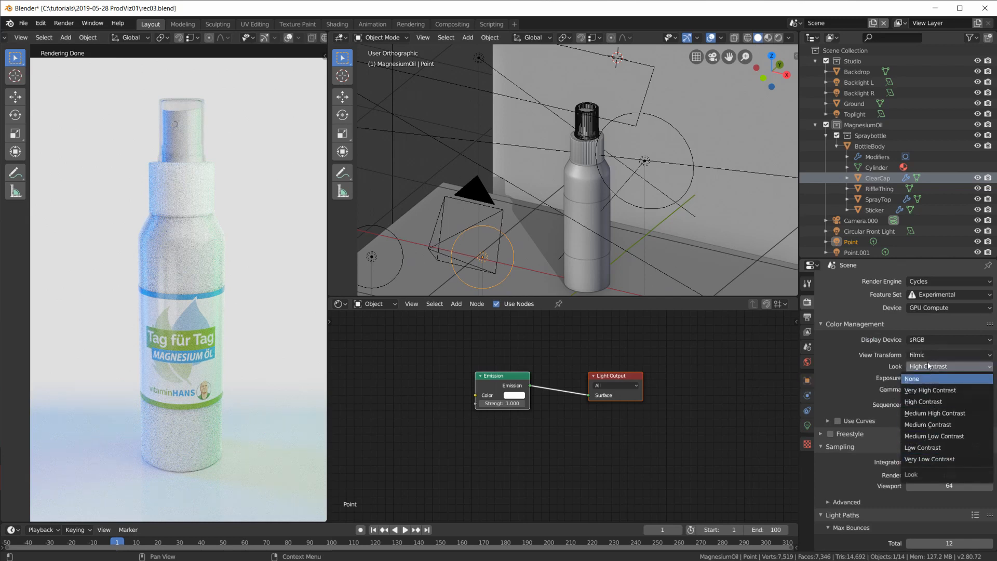
click(929, 367)
click(930, 366)
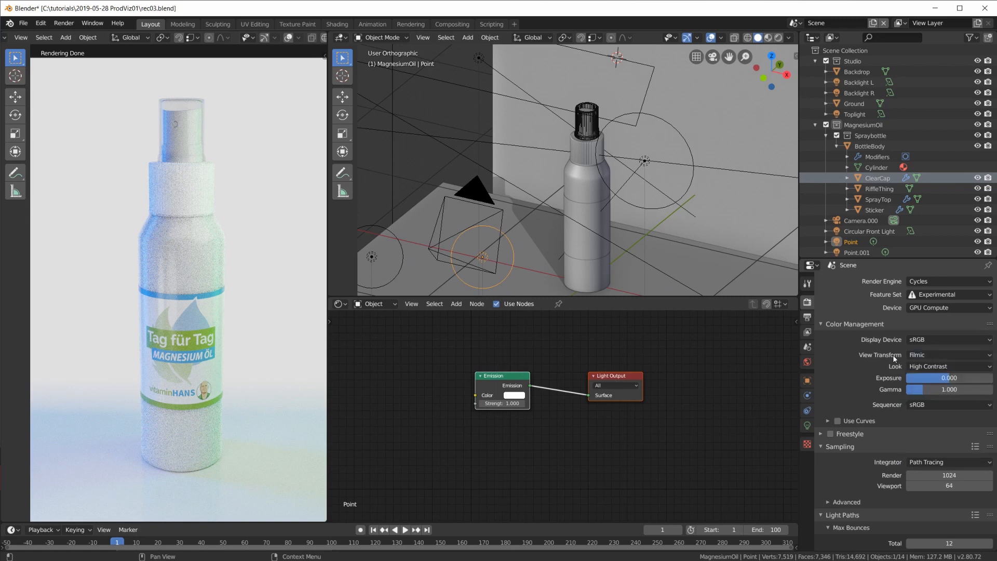
click(933, 354)
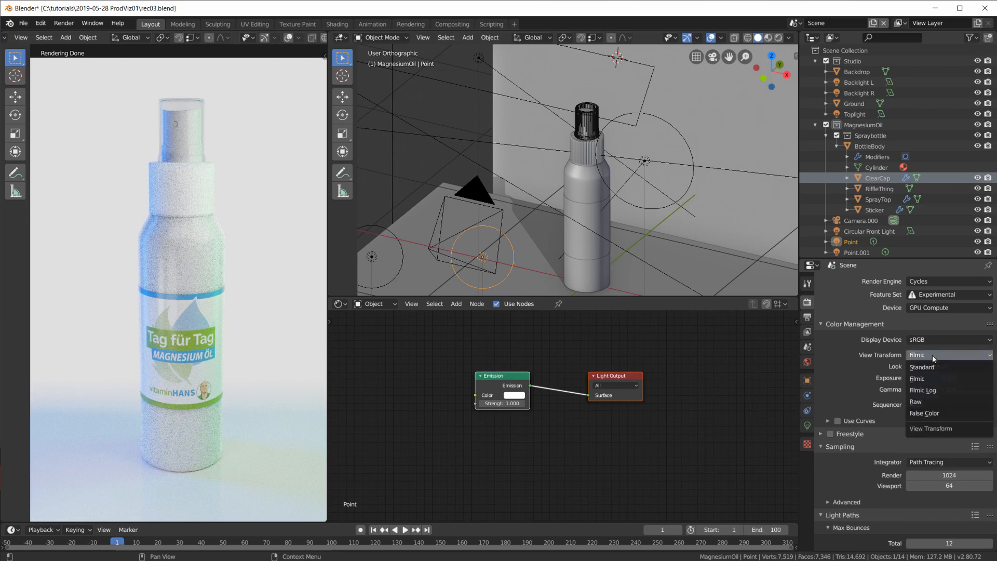
click(931, 413)
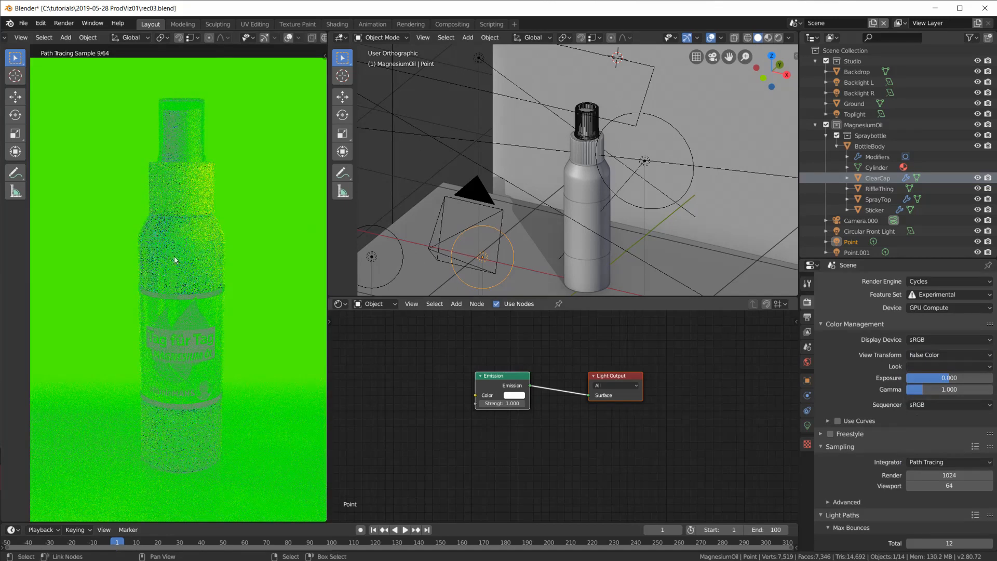
scroll(231, 293, down, 2)
scroll(232, 295, up, 2)
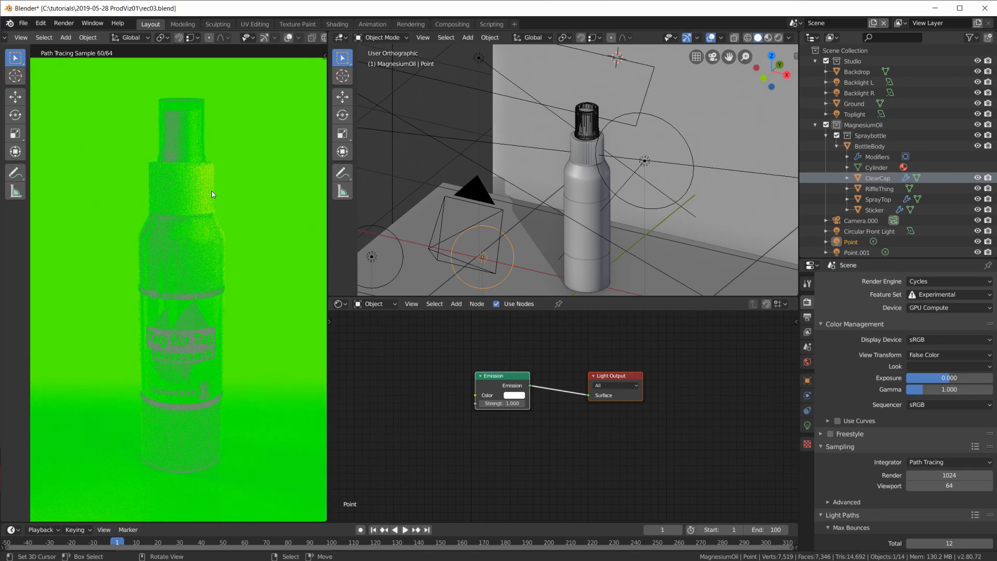
scroll(181, 276, up, 1)
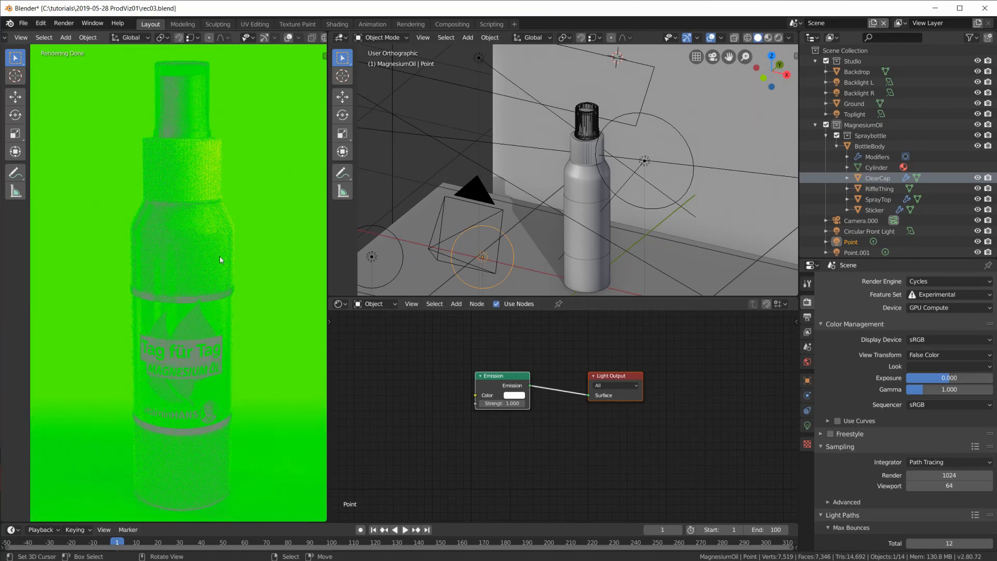
key(Home)
scroll(216, 287, up, 2)
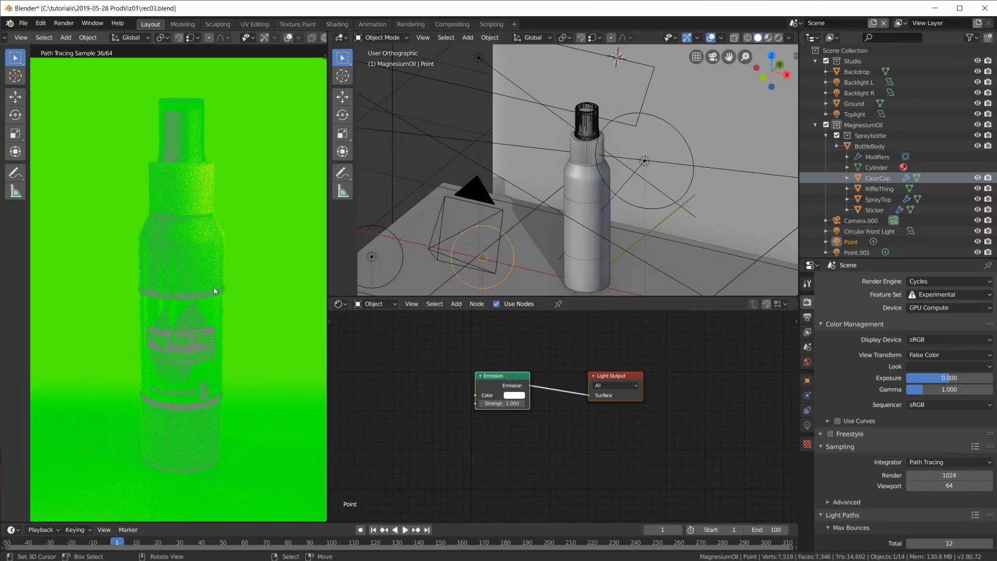
Switch the view transform back to Filmic for comparison, set it to Standard and inspect the bottle's label up close
click(942, 355)
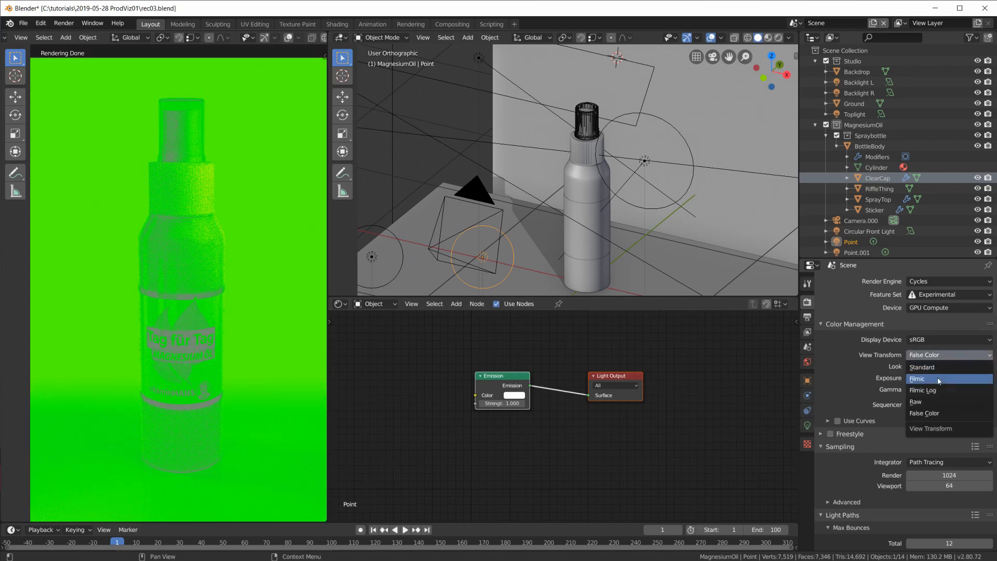
click(937, 378)
click(939, 354)
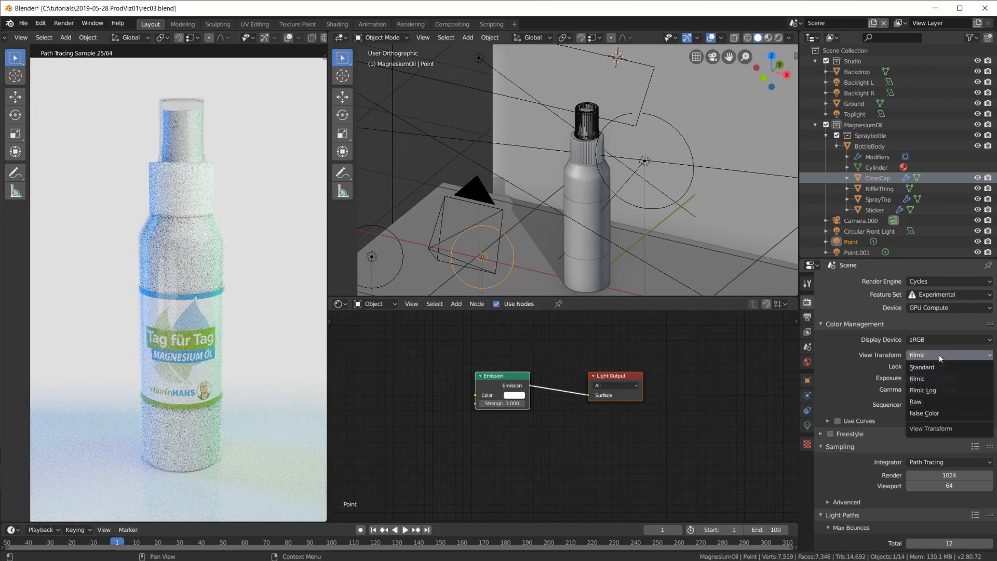
click(938, 367)
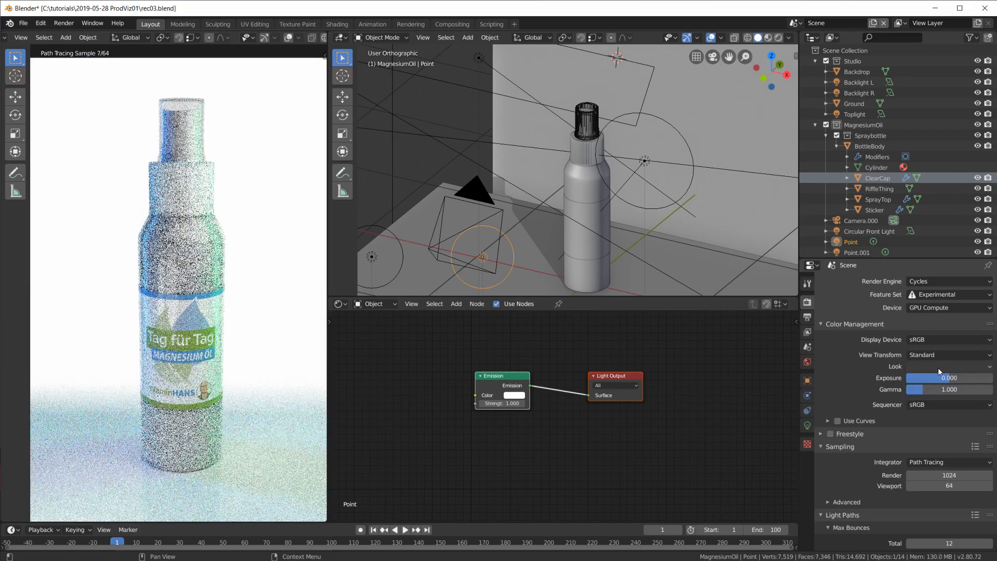
scroll(195, 351, up, 2)
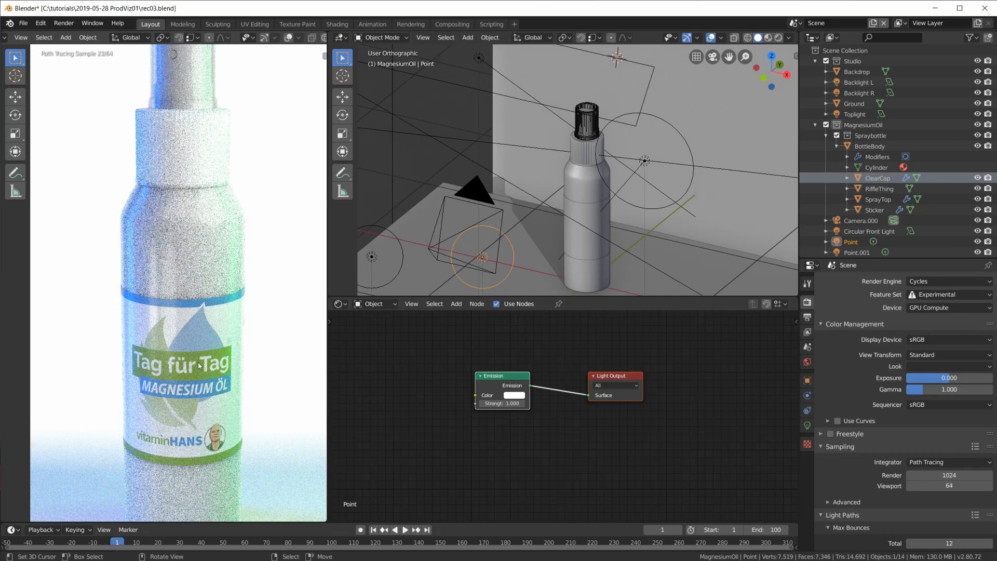
Set the view transform to Filmic with the High Contrast look and inspect the bottle in the rendered camera preview
scroll(198, 367, down, 2)
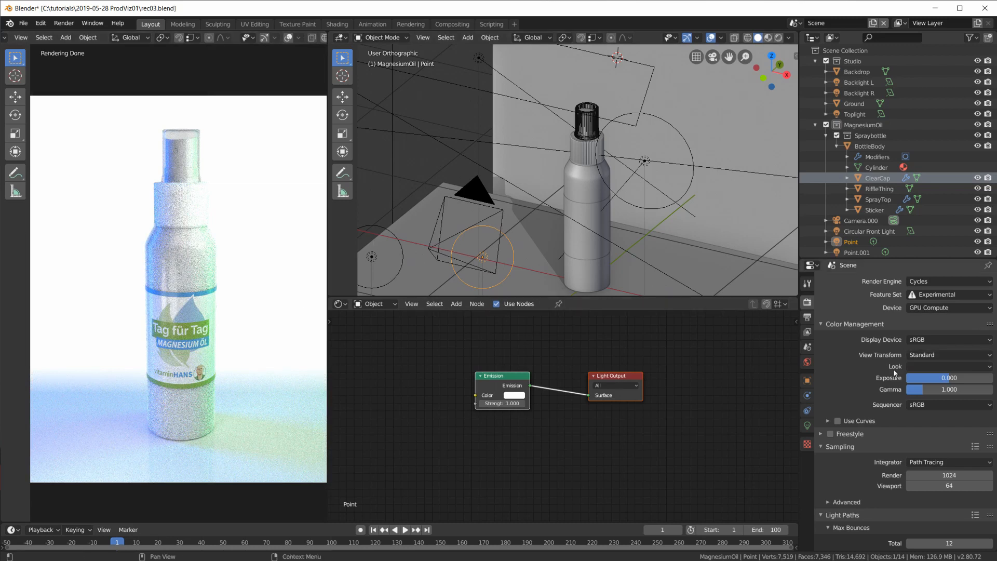
click(950, 357)
click(939, 382)
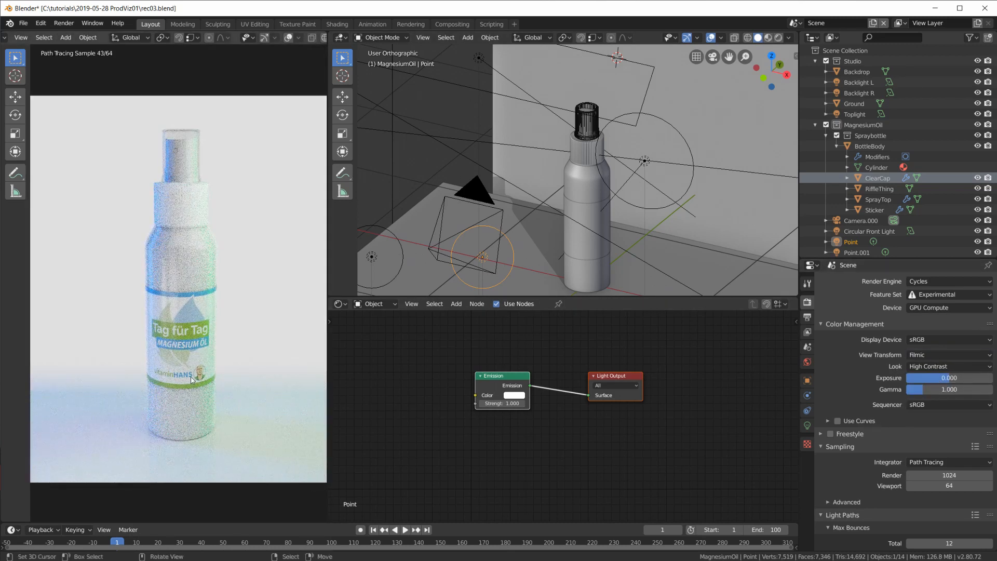
scroll(192, 379, up, 1)
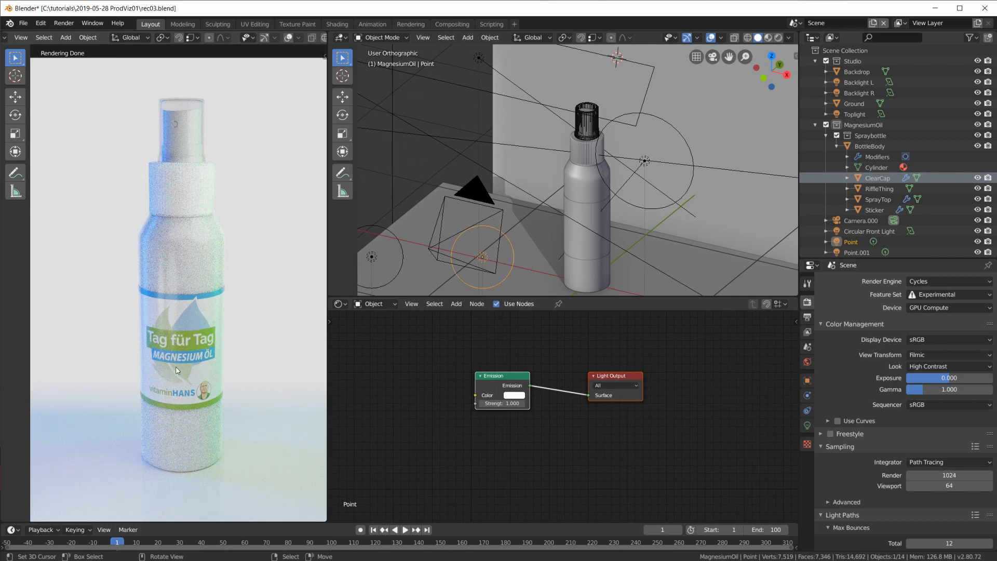
scroll(219, 371, down, 1)
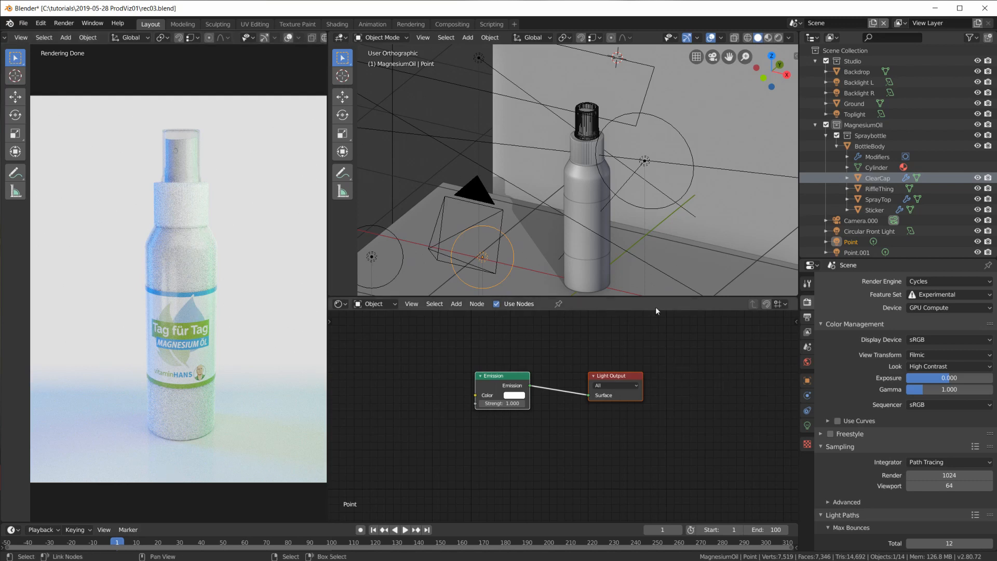
Enable the Ambient Occlusion light pass for the view layer
scroll(637, 204, down, 5)
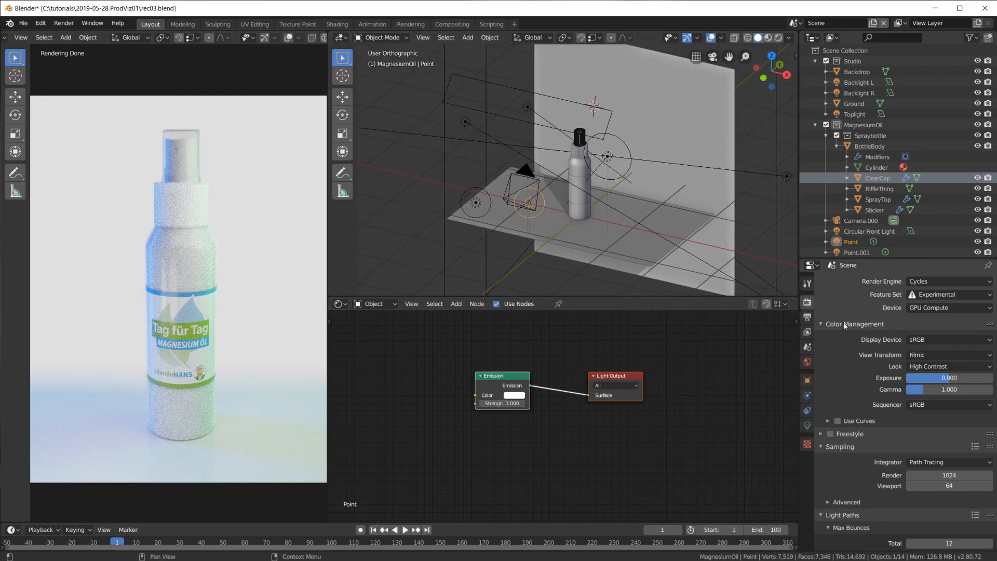
click(808, 318)
click(808, 333)
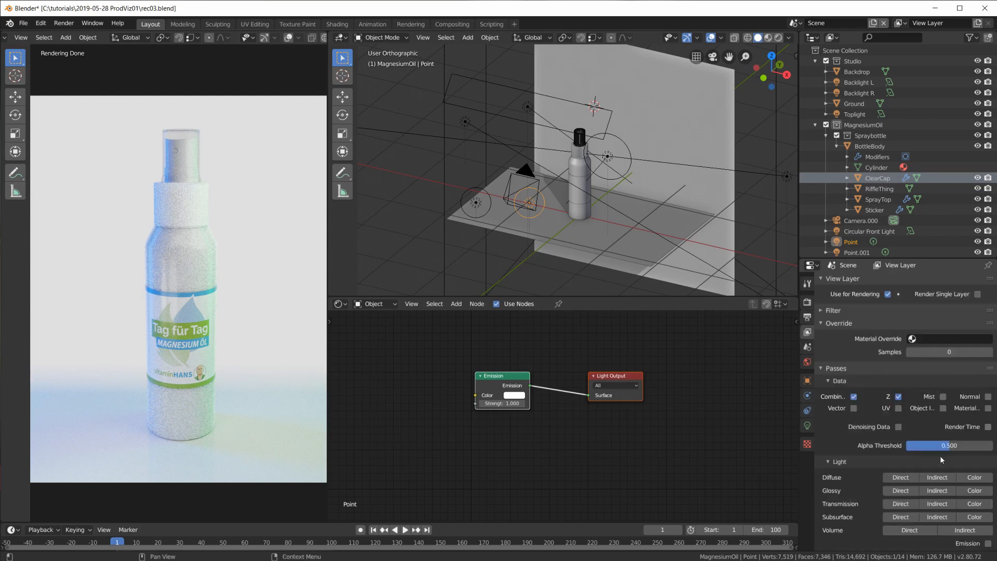
scroll(941, 461, down, 5)
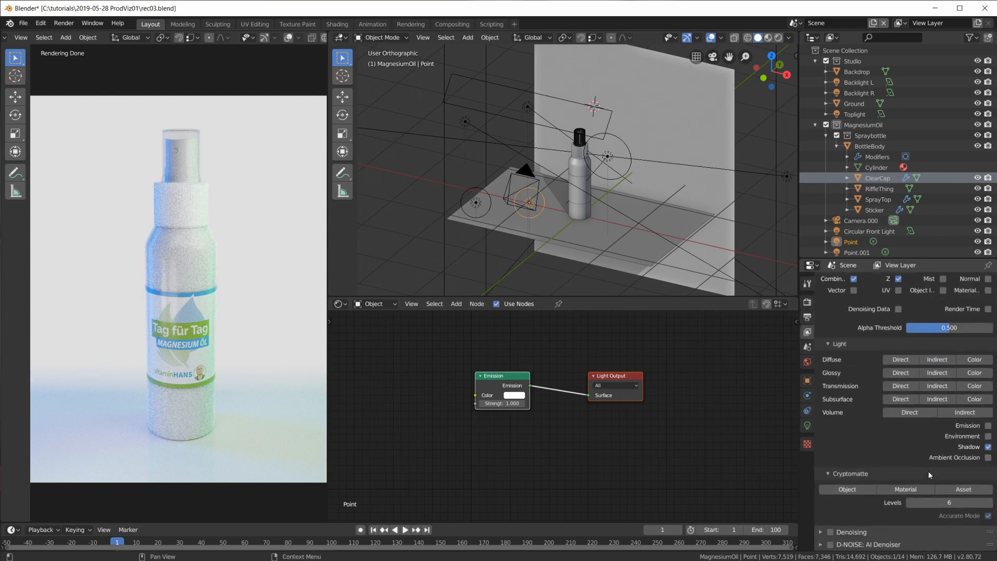
click(977, 459)
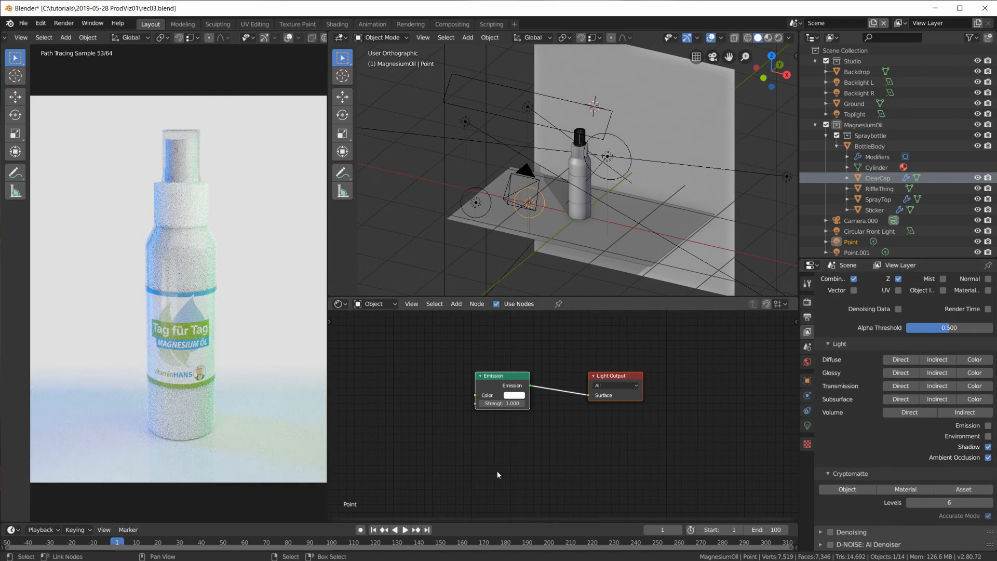
Set the render samples to 512, then render the final image of the bottle and display it in the Rendering workspace
click(807, 302)
click(946, 475)
text(1024)
key(BackSpace)
key(BackSpace)
key(BackSpace)
key(BackSpace)
text(512)
key(Return)
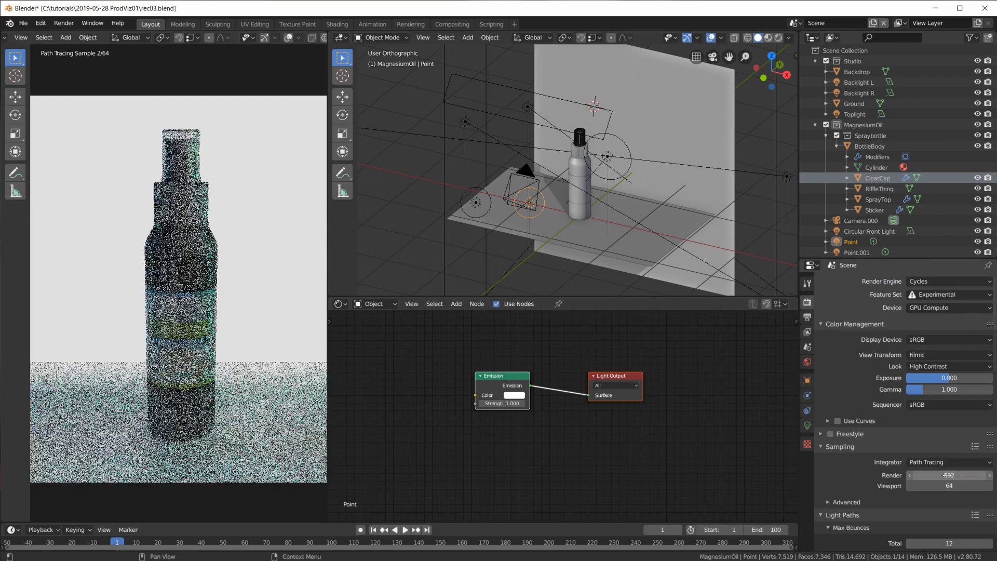
key(F12)
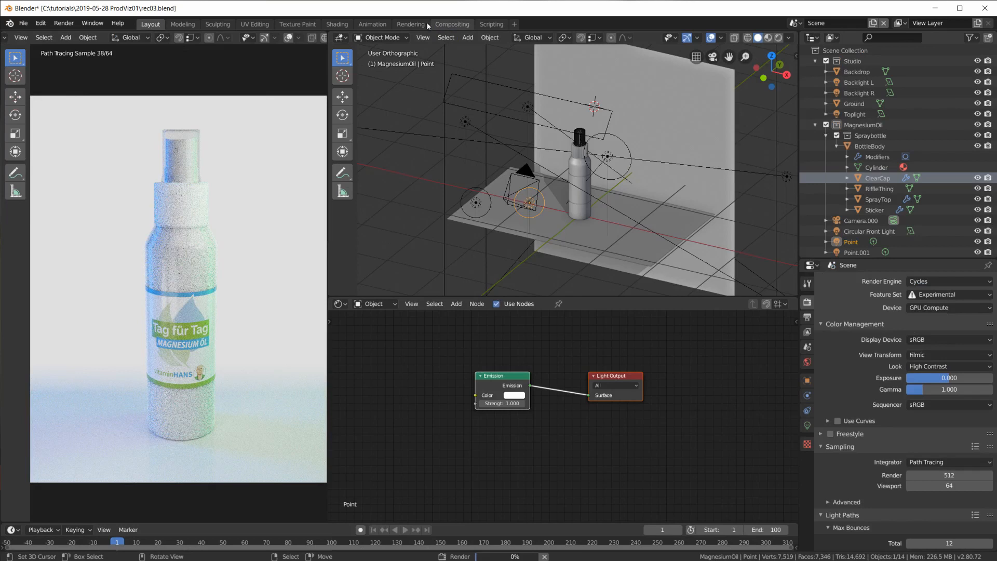
click(409, 23)
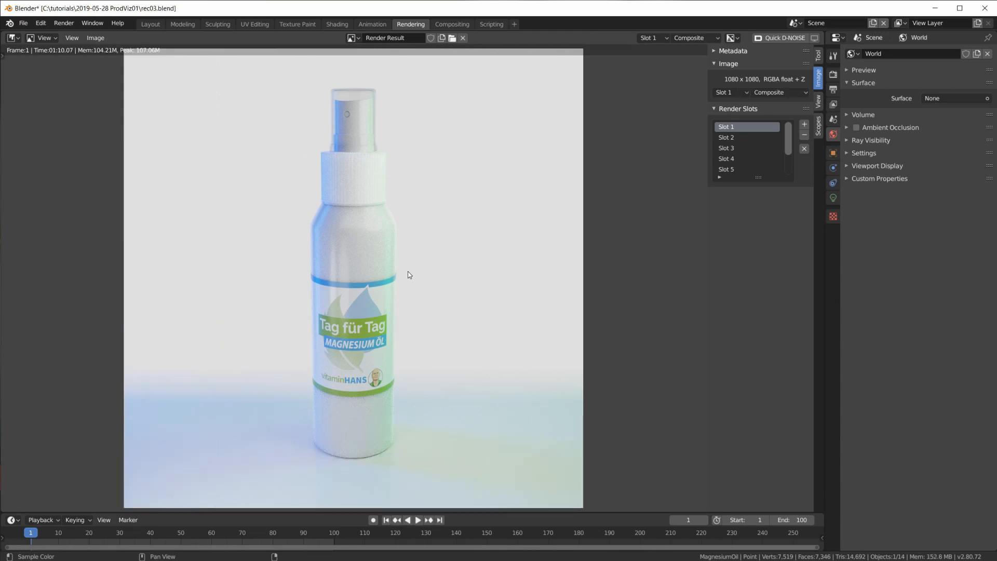
In the compositing setup, enlarge the image preview area and feed the Render Layers AO pass into the Viewer node
click(452, 25)
scroll(331, 136, up, 2)
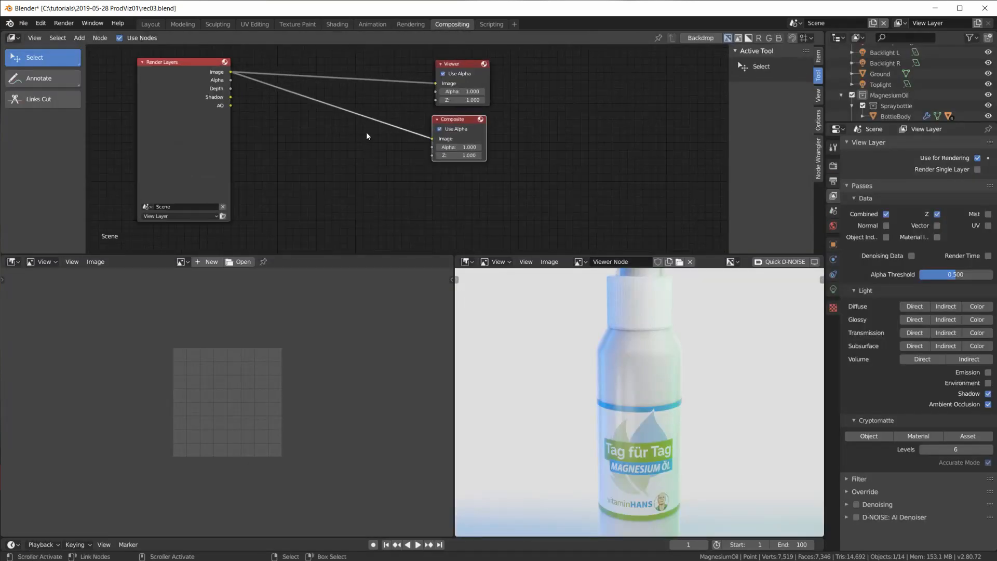
middle_drag(366, 132, 413, 198)
drag(413, 255, 408, 316)
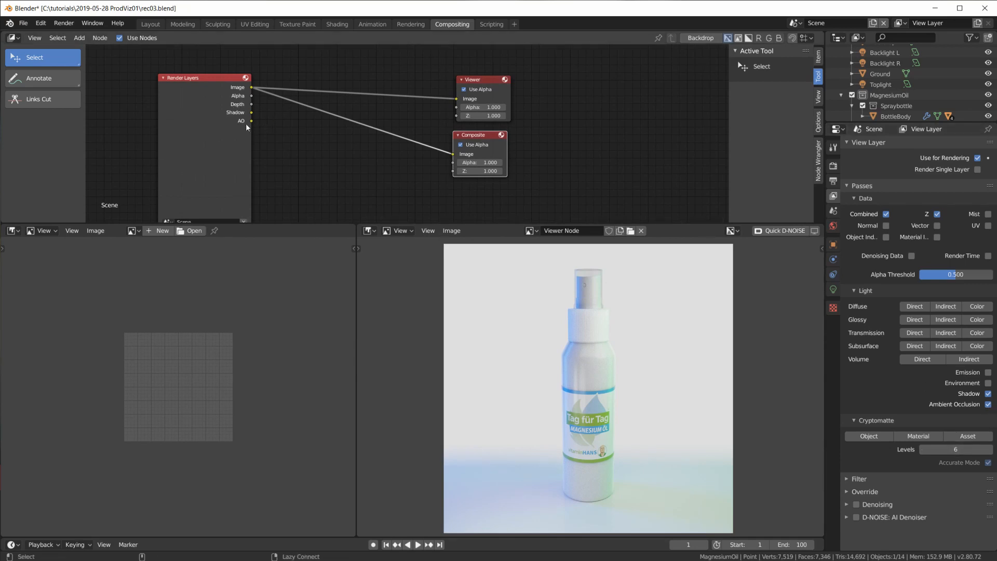
drag(251, 121, 456, 98)
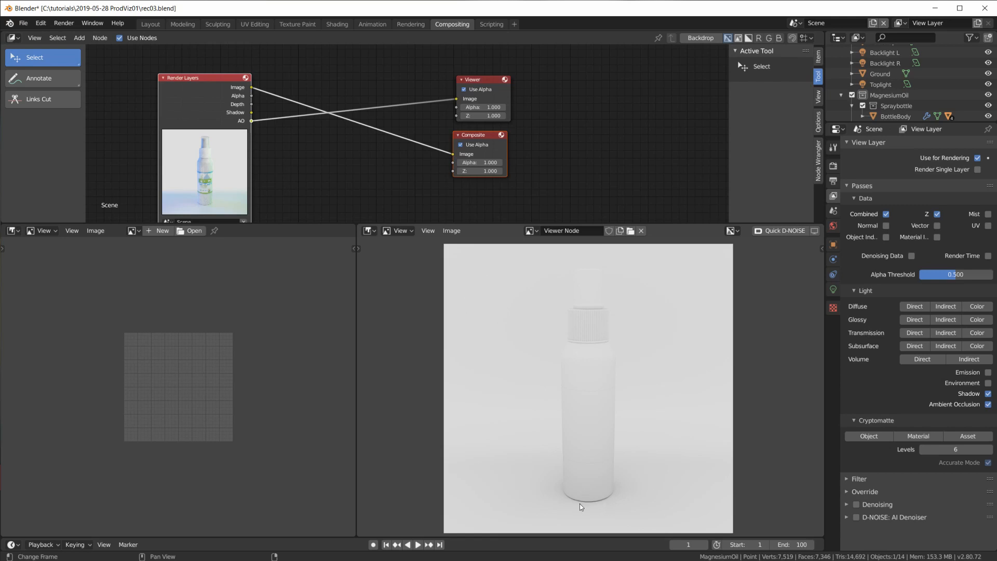
Examine the ambient occlusion pass closely around the bottle's base and ribbed collar, then as a whole
scroll(599, 497, up, 3)
middle_drag(612, 519, 664, 384)
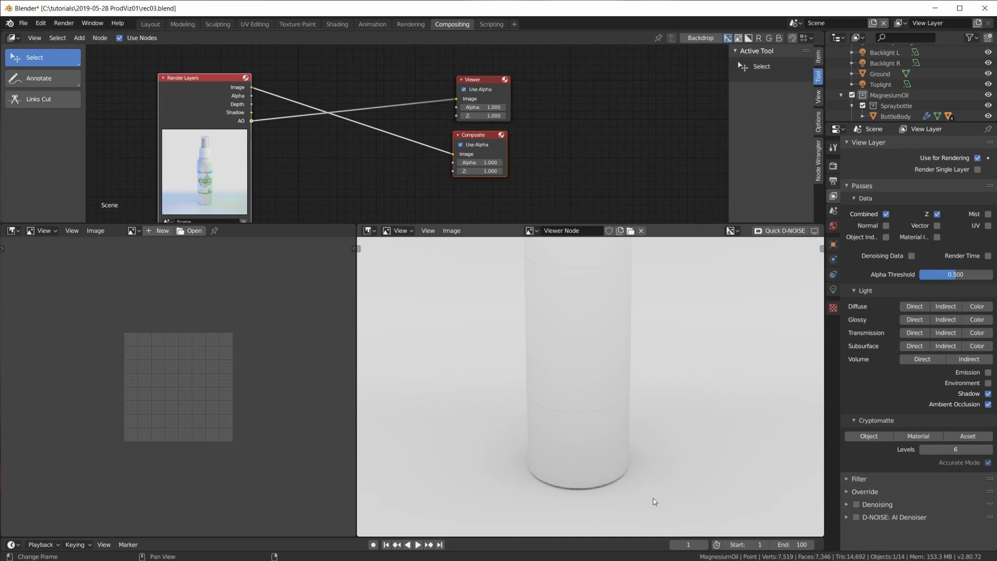
scroll(585, 363, up, 1)
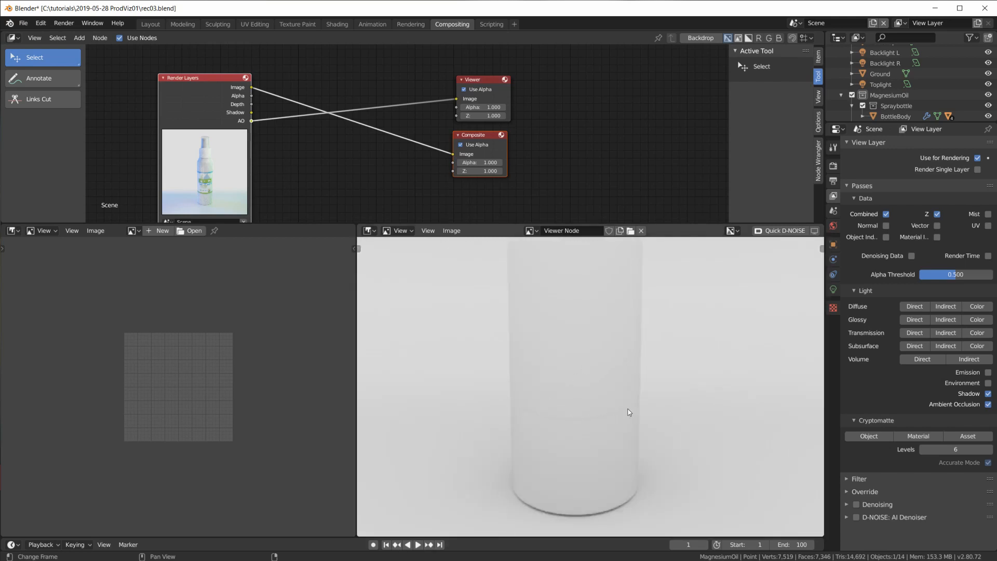
click(561, 420)
middle_drag(587, 355, 584, 335)
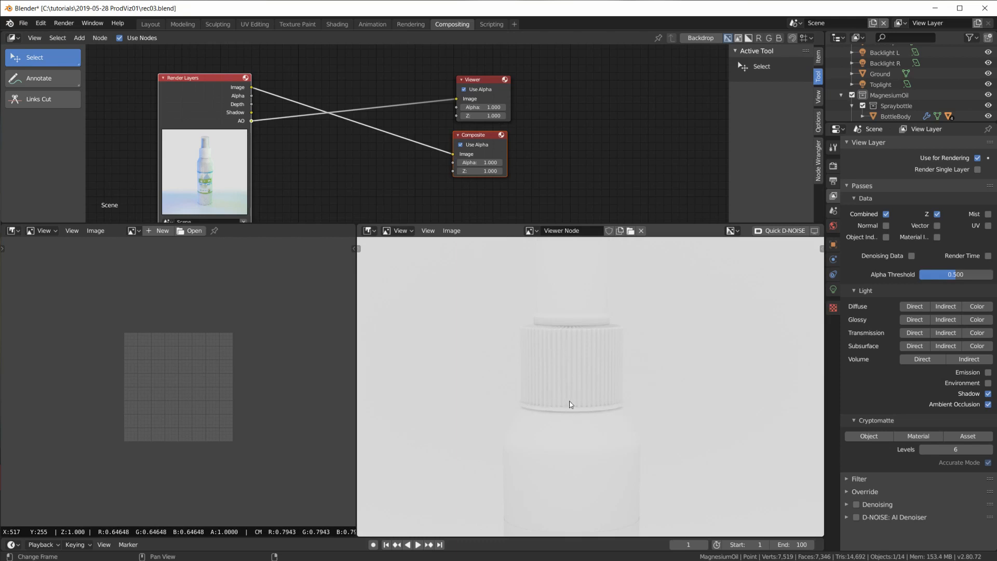
key(Home)
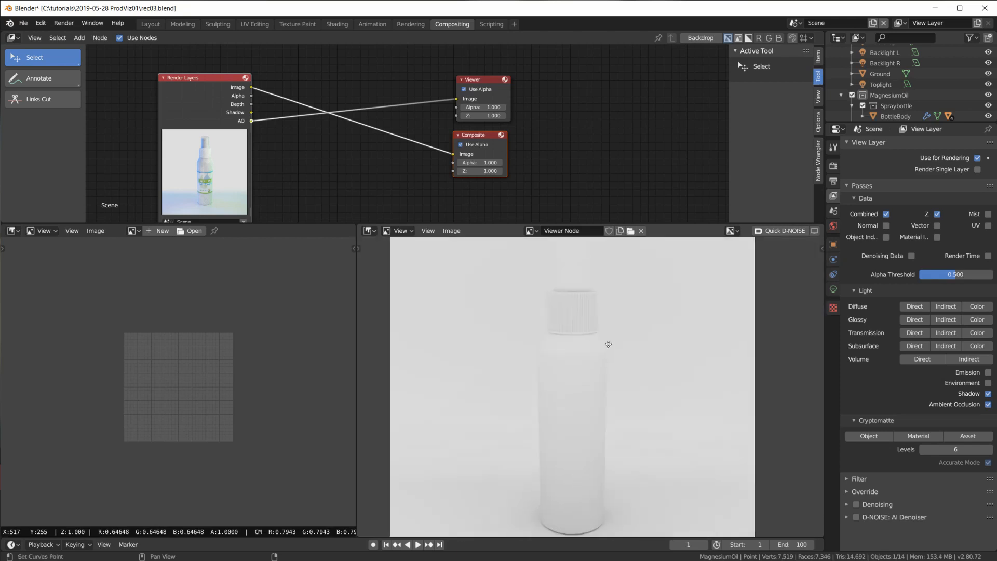
scroll(611, 338, down, 1)
scroll(611, 337, up, 1)
mouse_move(611, 337)
middle_down()
mouse_move(605, 349)
mouse_move(609, 338)
middle_up()
scroll(612, 345, down, 1)
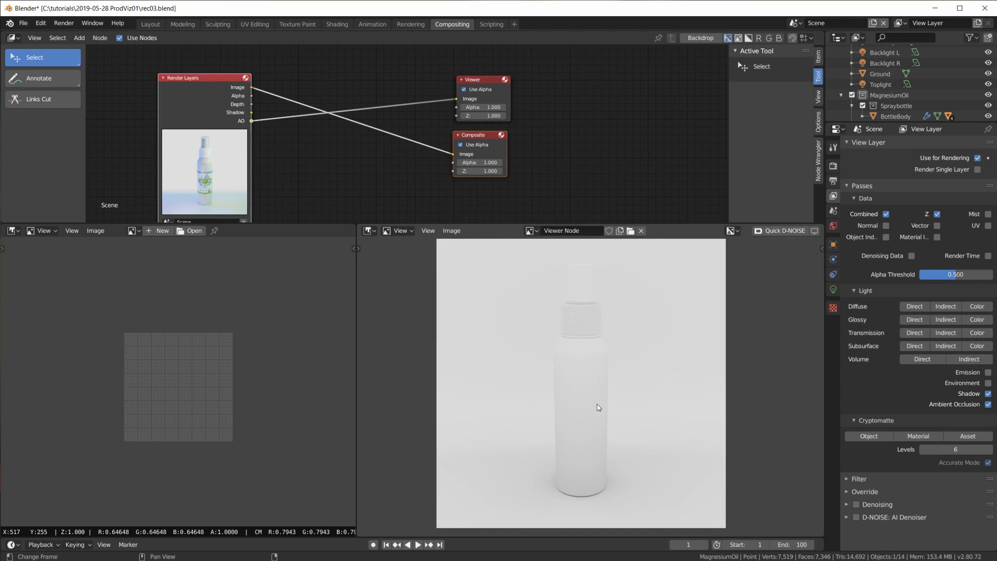
Show the Render Result in the empty image editor and inspect the bottle's base and label beside the AO pass
scroll(239, 184, up, 1)
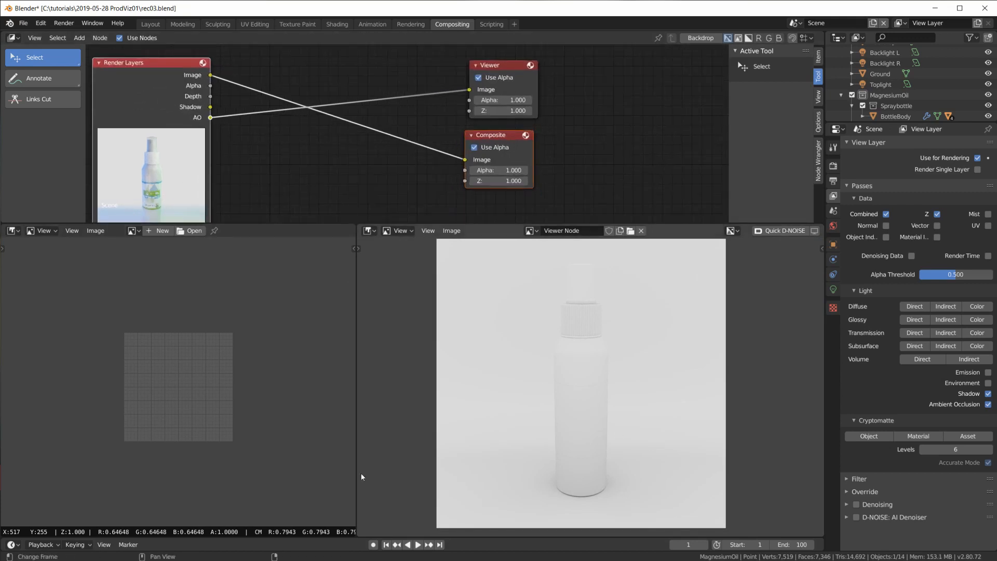
click(134, 231)
text(r)
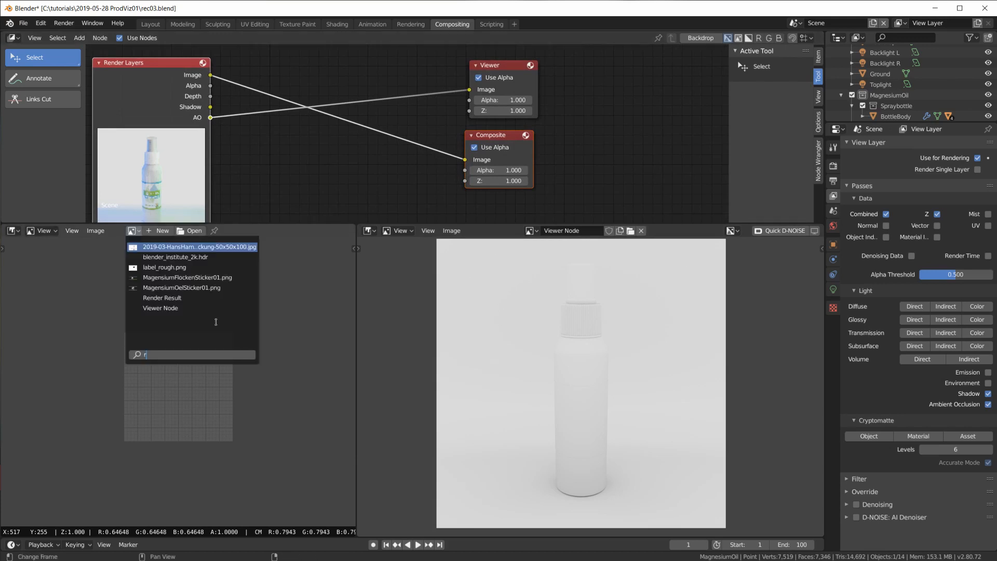
click(174, 300)
middle_drag(217, 436, 223, 328)
scroll(238, 374, up, 1)
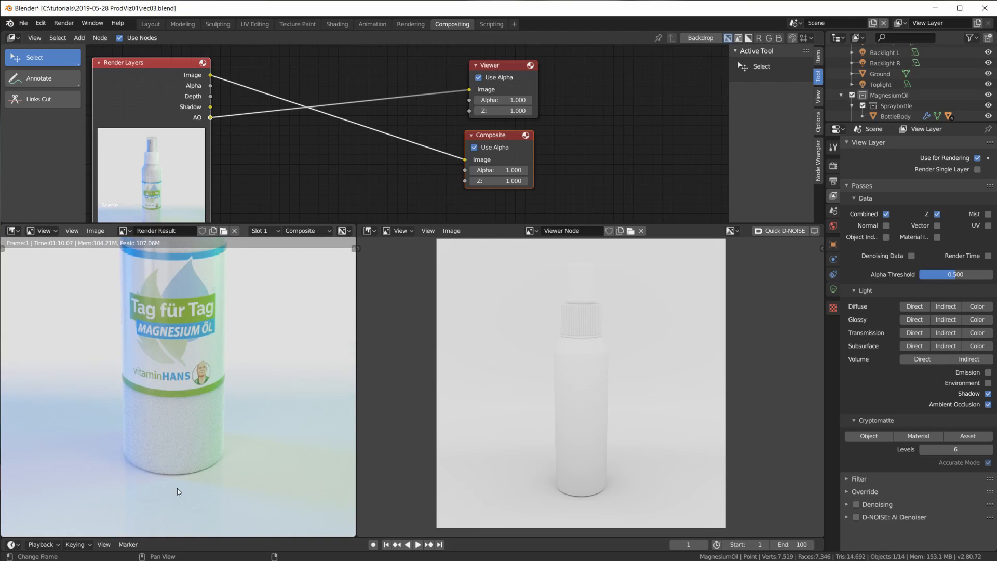
scroll(179, 492, down, 1)
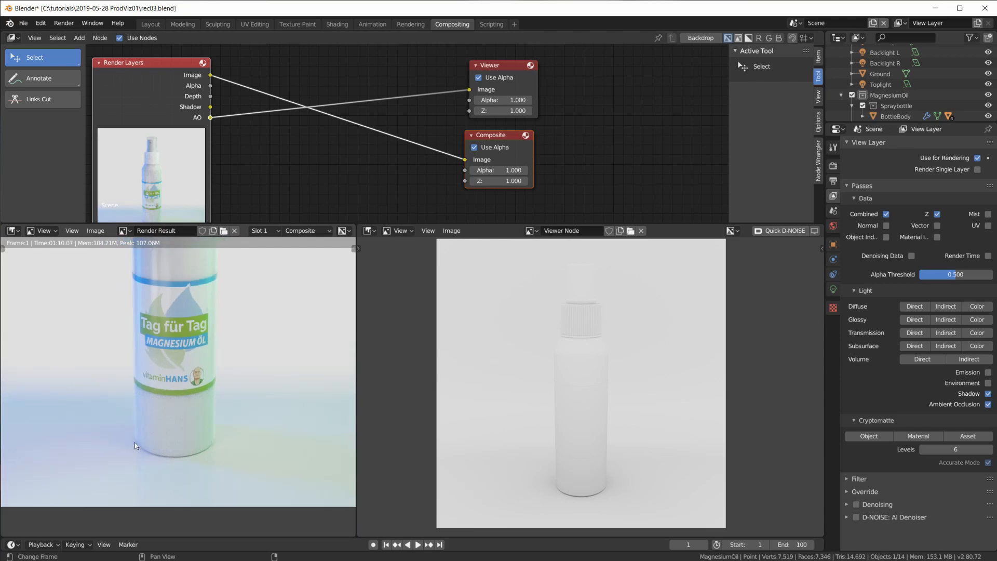
scroll(136, 431, up, 1)
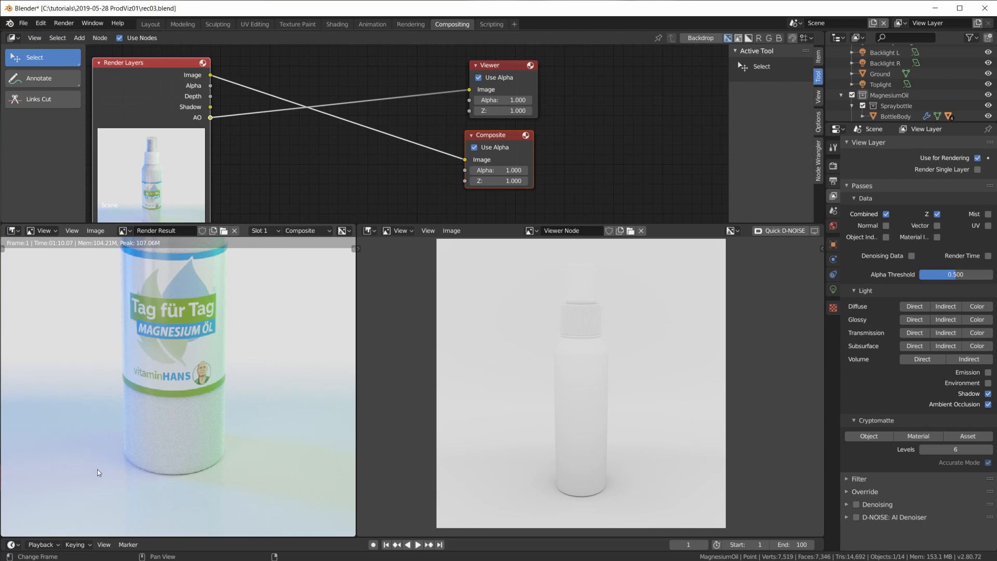
scroll(190, 371, down, 2)
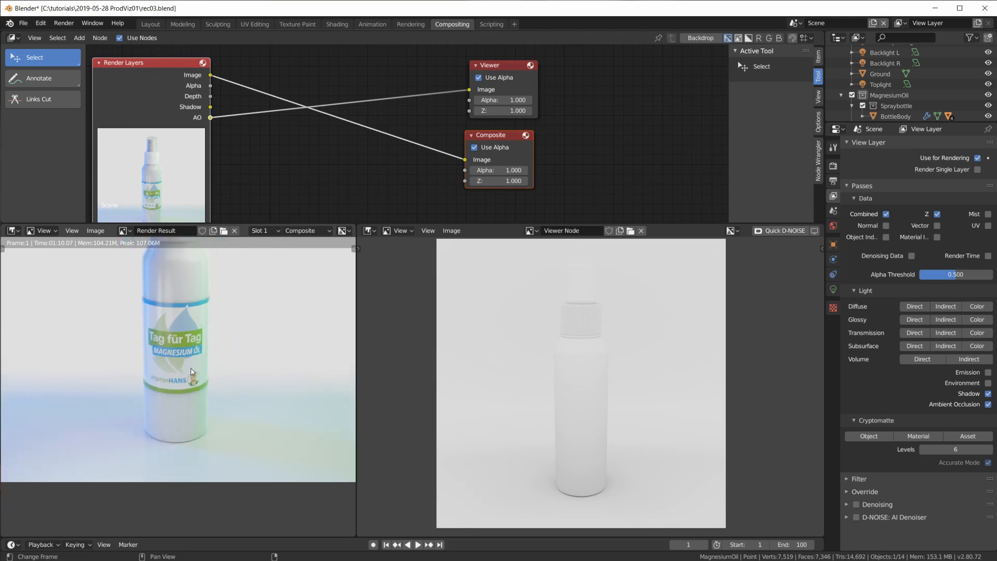
scroll(180, 405, up, 1)
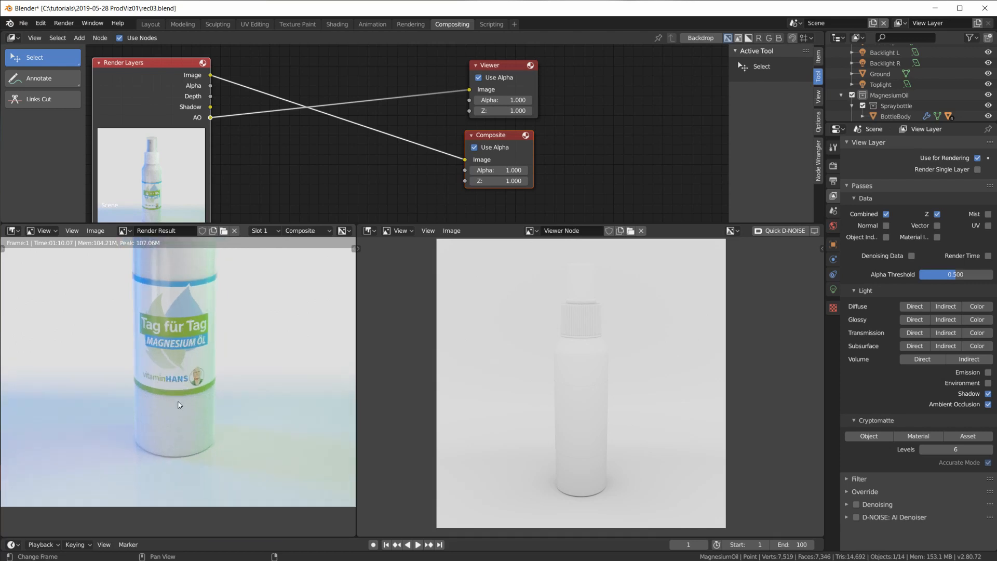
middle_drag(193, 398, 195, 450)
Insert a Mix color node into the link between the Render Layers image output and the Composite node
key(shift+a)
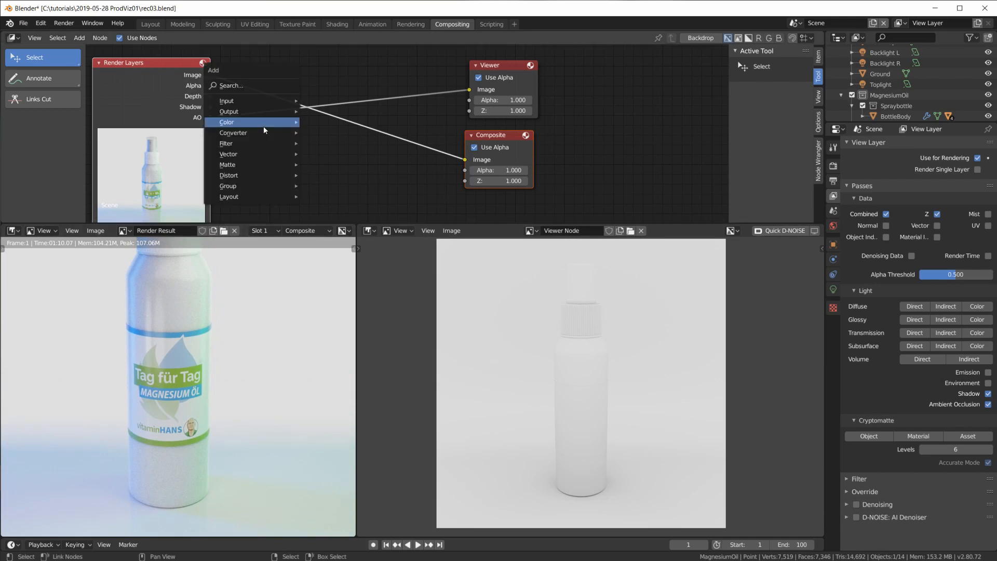
mouse_move(264, 134)
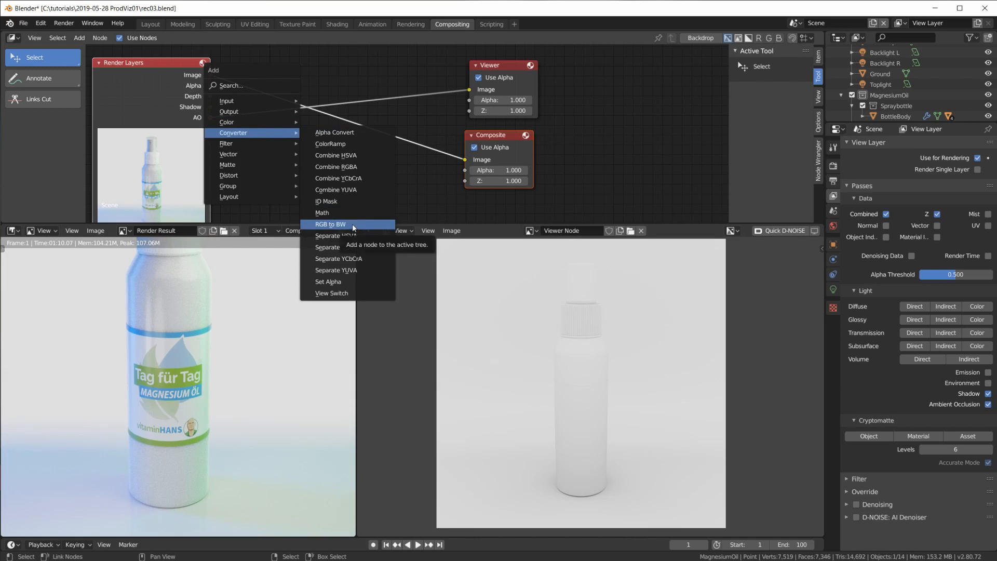
mouse_move(261, 125)
click(330, 214)
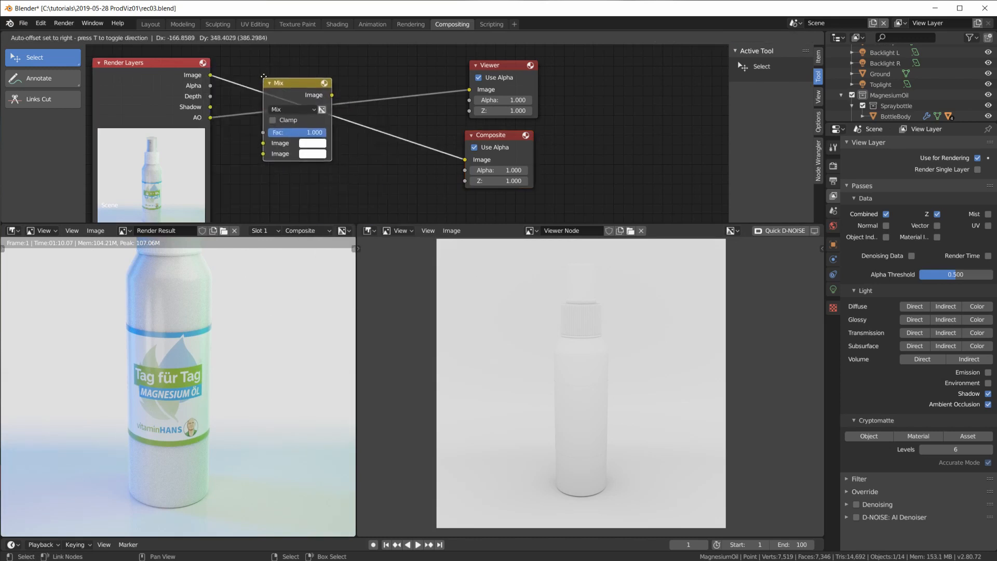
click(333, 81)
Feed the AO pass into the Mix node's second image input, blend it with Multiply and send the result to the Viewer
drag(210, 117, 302, 154)
click(333, 106)
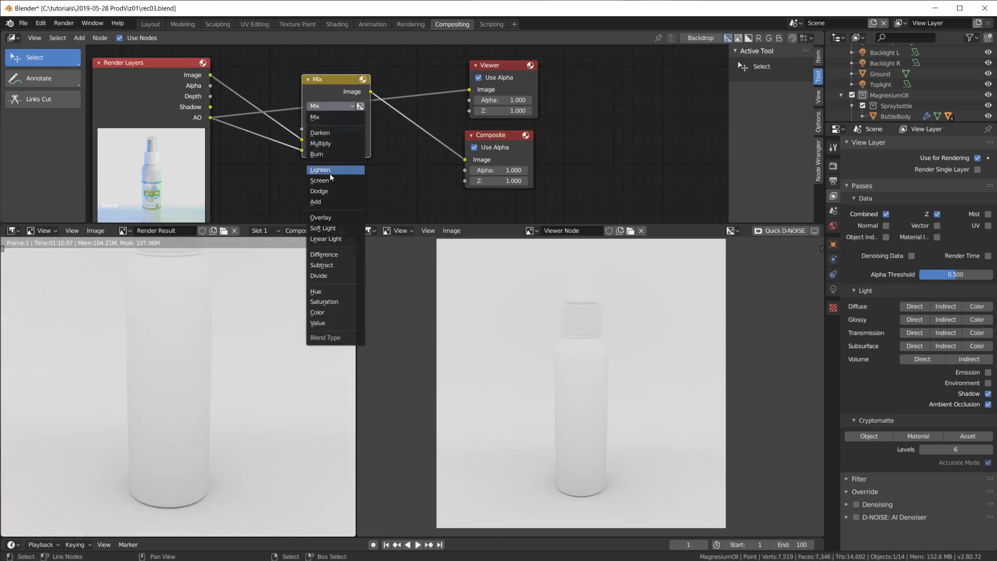
click(325, 143)
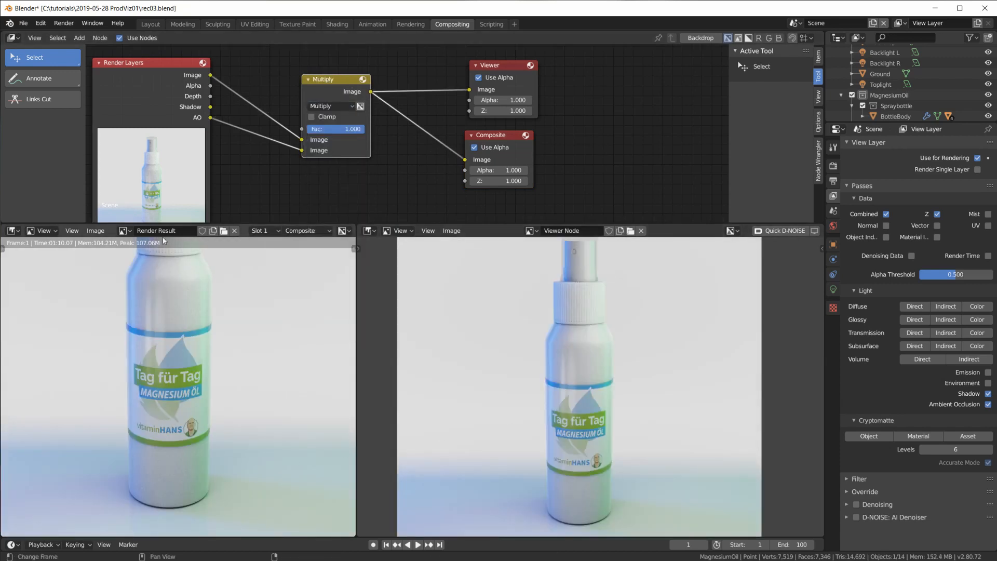
Switch the Render Result display to View Layer and compare it with the multiplied Viewer image around the bottle's base
click(304, 231)
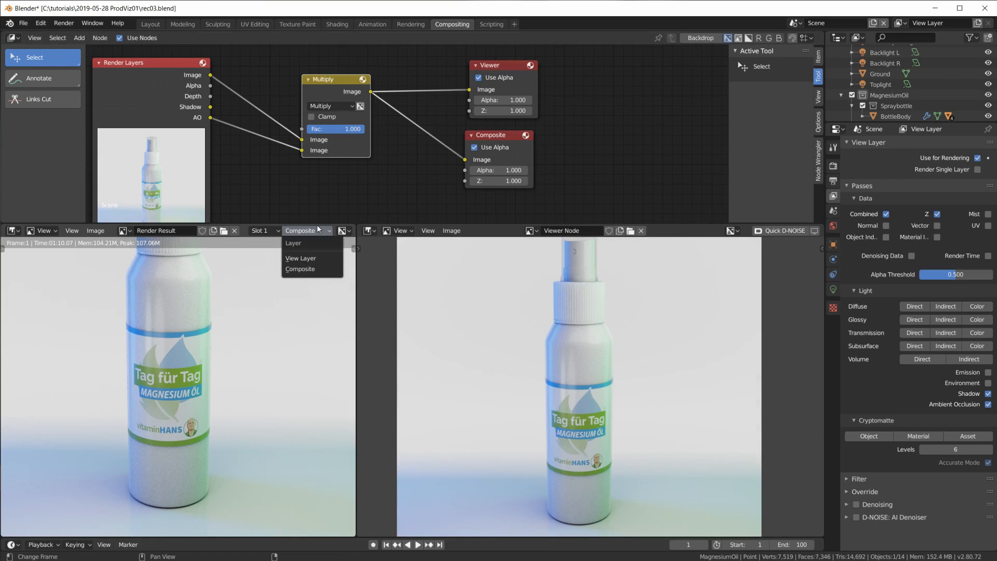
click(307, 263)
middle_drag(256, 466, 261, 437)
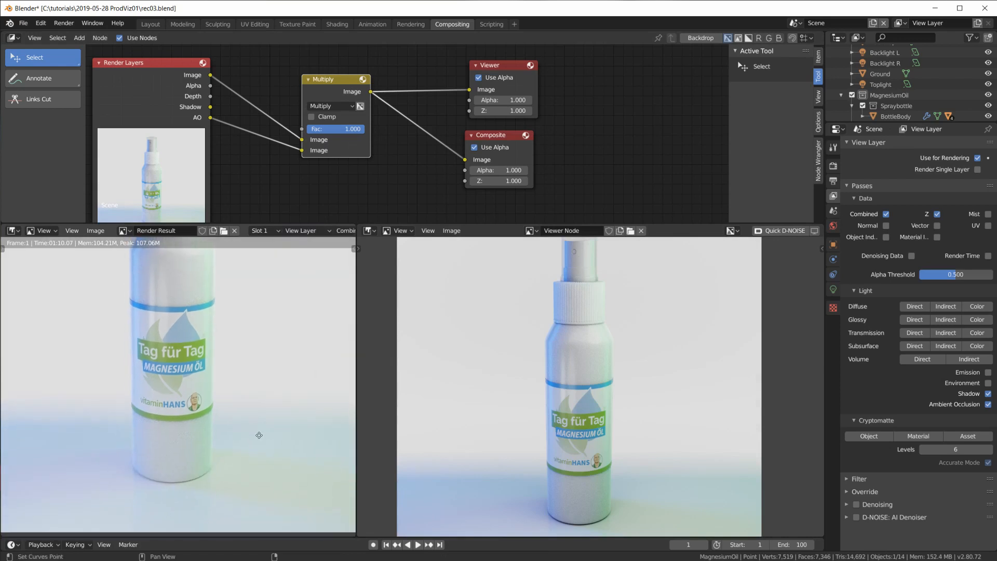
middle_drag(628, 510, 641, 487)
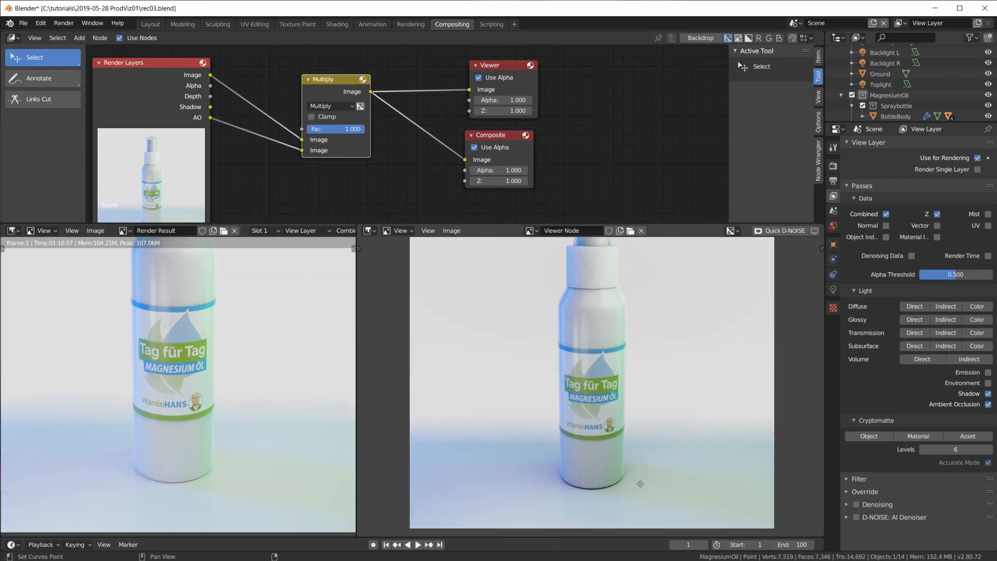
scroll(641, 485, up, 1)
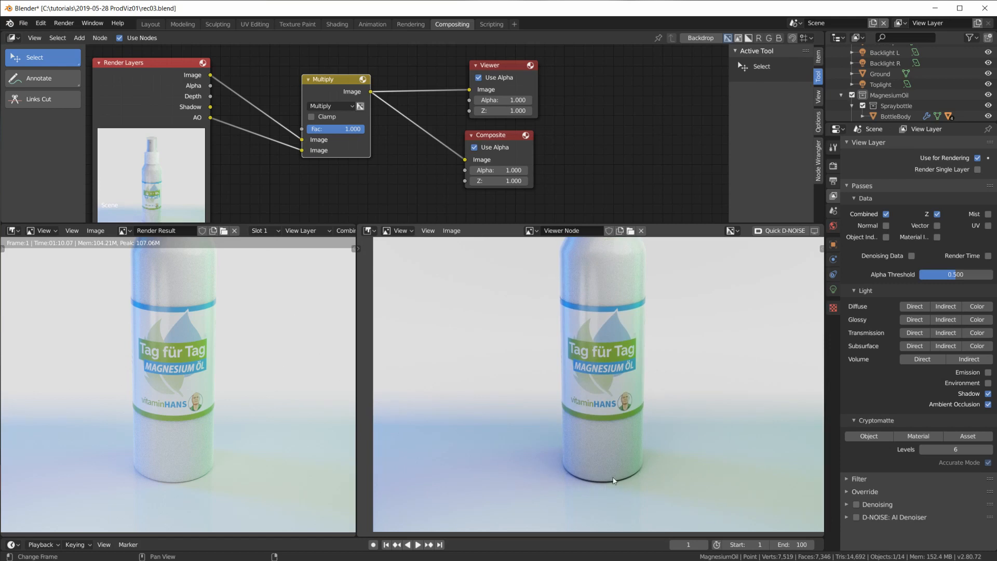
Compare the cap and whole bottle in the Render Result and Viewer images, and mute the Multiply node for the comparison
mouse_move(647, 431)
middle_down()
mouse_move(639, 270)
mouse_move(639, 283)
middle_up()
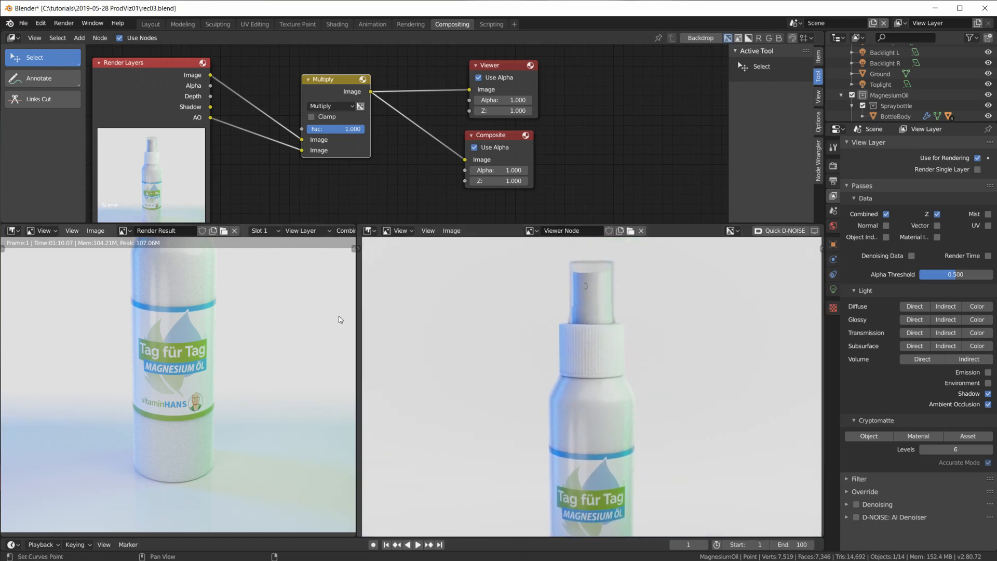
middle_drag(341, 320, 327, 429)
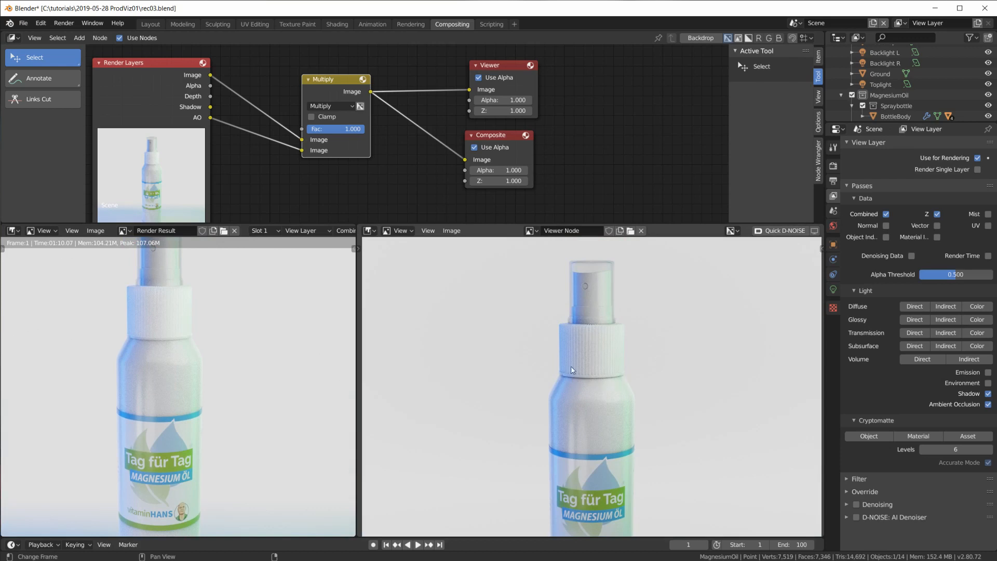
middle_drag(583, 332, 590, 474)
scroll(238, 450, down, 3)
mouse_move(252, 459)
middle_down()
mouse_move(263, 414)
mouse_move(255, 450)
middle_up()
key(Home)
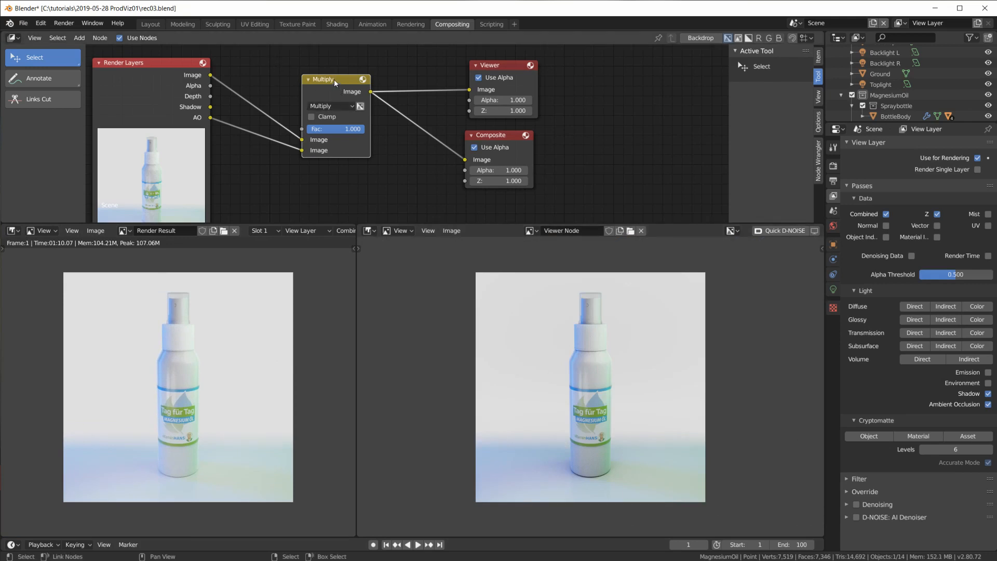
drag(335, 78, 333, 92)
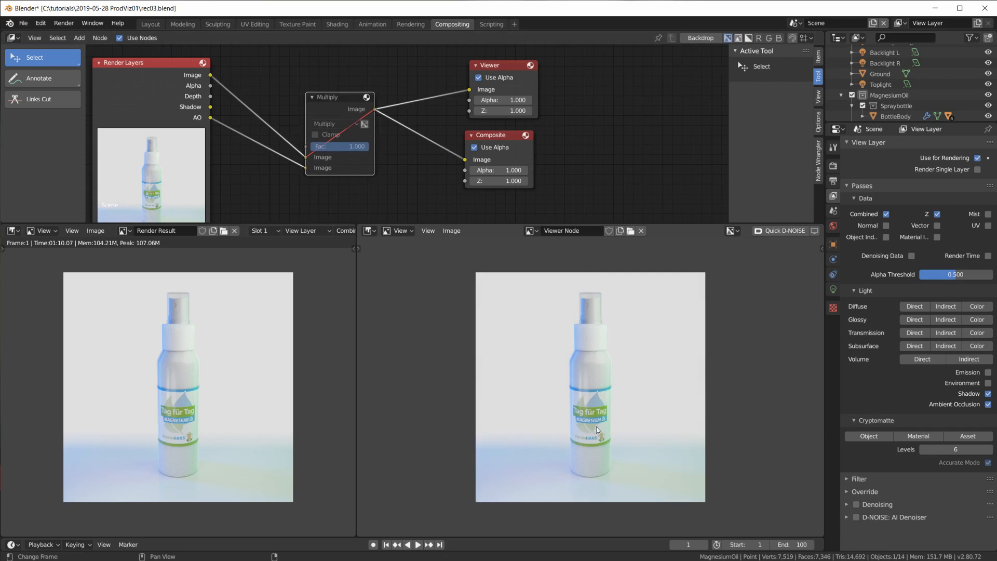
Switch to the Layout workspace, select the Ground plane and enlarge the shader editor to show its full material node tree
click(151, 24)
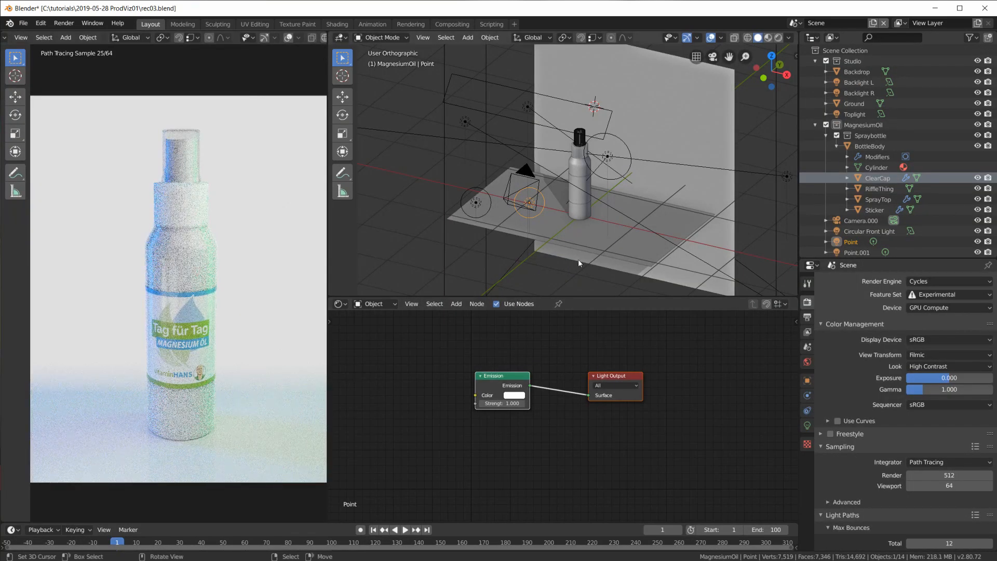
click(612, 235)
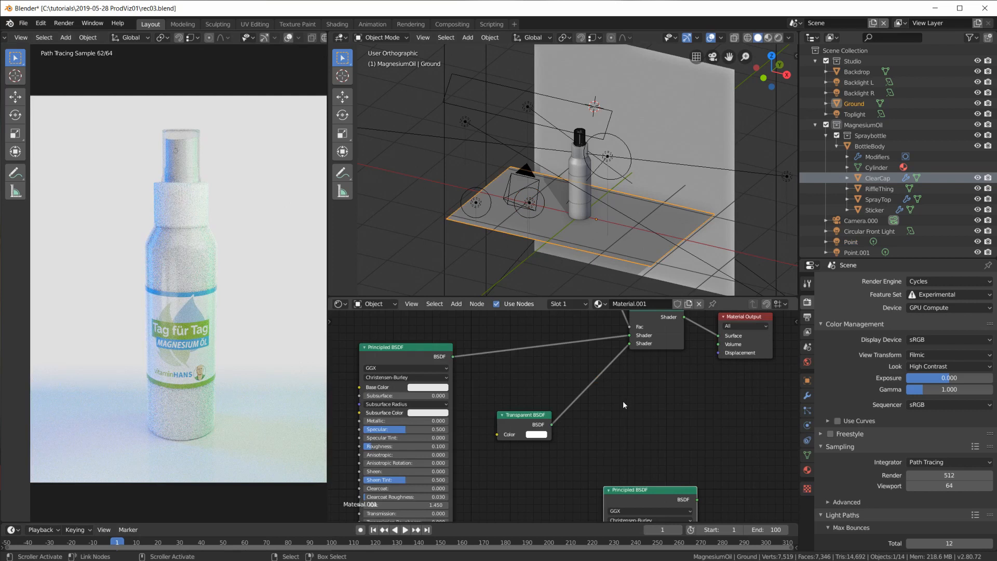
scroll(605, 243, up, 4)
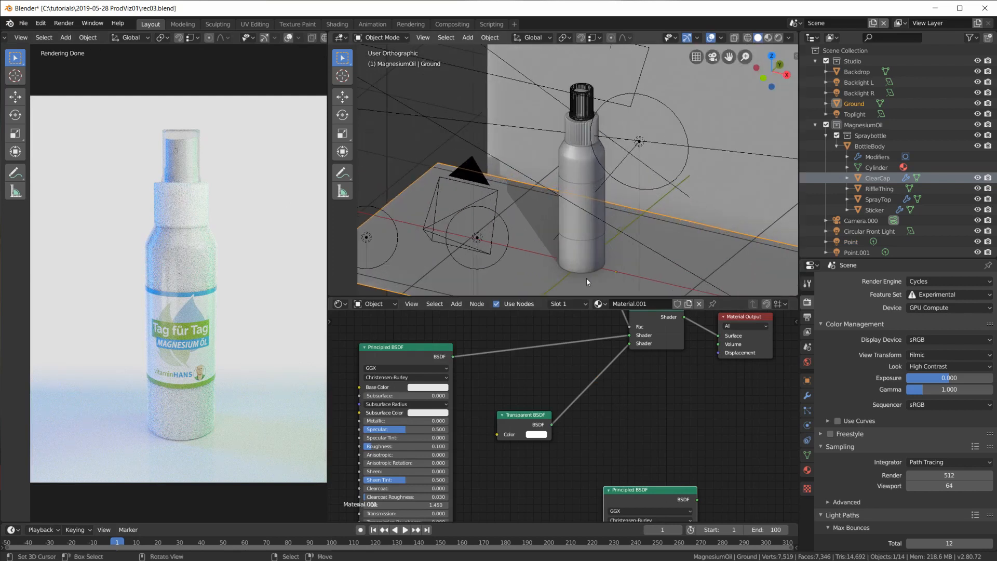
middle_drag(663, 401, 725, 458)
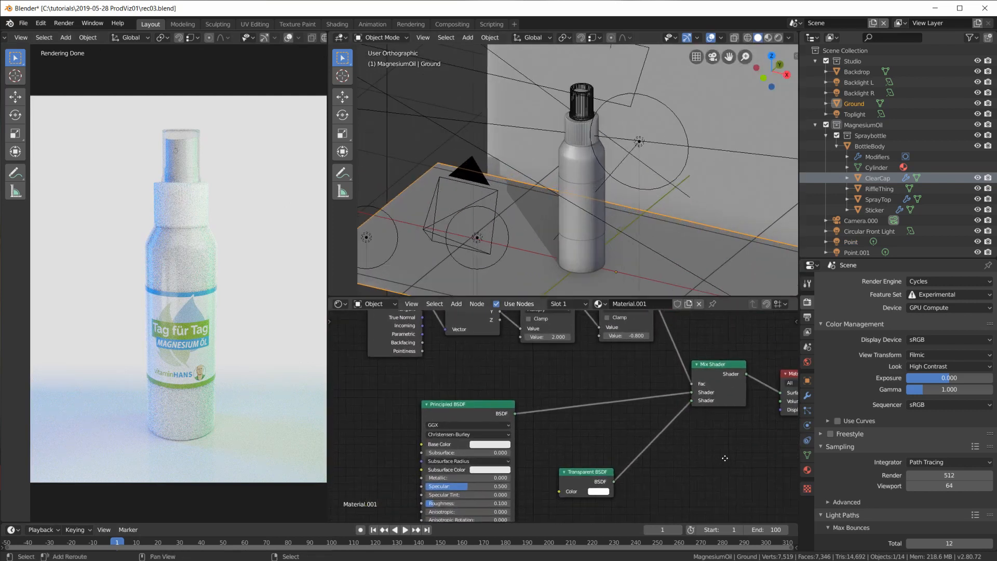
drag(611, 296, 620, 113)
mouse_move(684, 461)
middle_down()
mouse_move(555, 399)
mouse_move(672, 454)
middle_up()
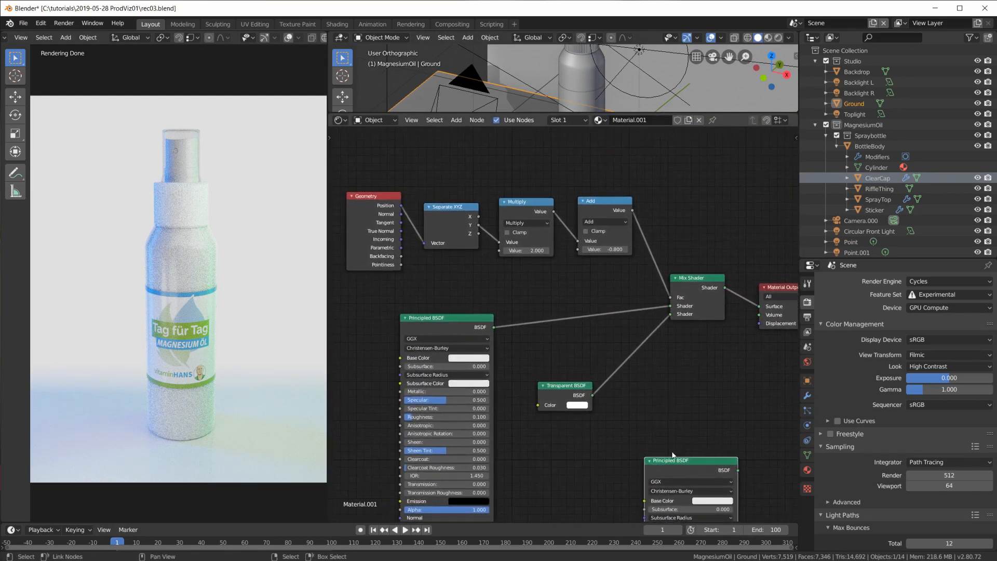
Delete the unconnected Principled BSDF from the Ground material and move the Transparent BSDF node slightly upward
key(x)
middle_drag(653, 369, 697, 368)
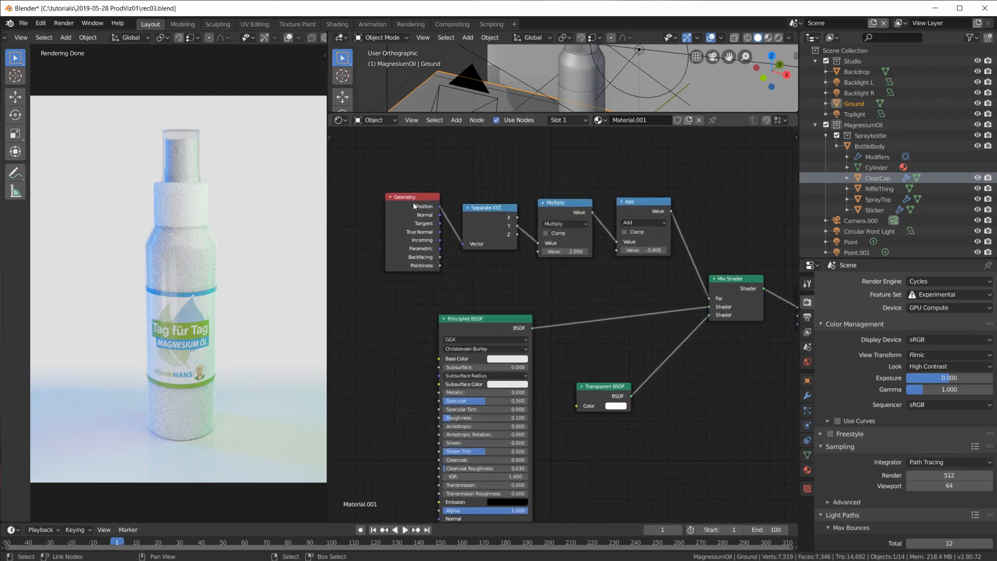
drag(602, 409, 601, 373)
mouse_move(182, 291)
middle_down()
mouse_move(228, 353)
mouse_move(205, 354)
mouse_move(203, 345)
middle_up()
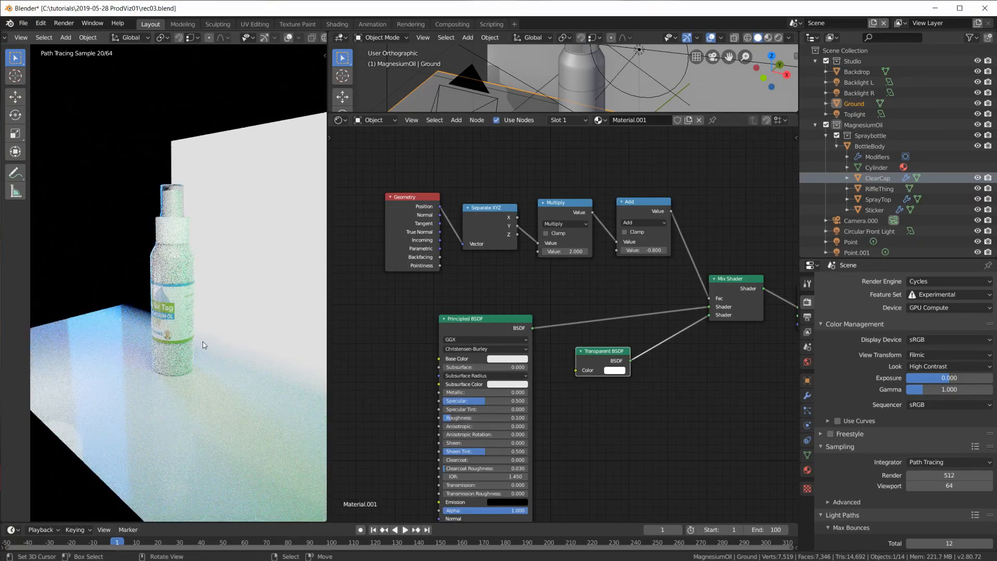
key(KP_0)
Add an Ambient Occlusion node above the Geometry node chain and preview its color output on the ground through a Viewer node
middle_drag(617, 396, 709, 404)
middle_drag(467, 265, 438, 417)
key(shift+a)
mouse_move(548, 173)
click(655, 182)
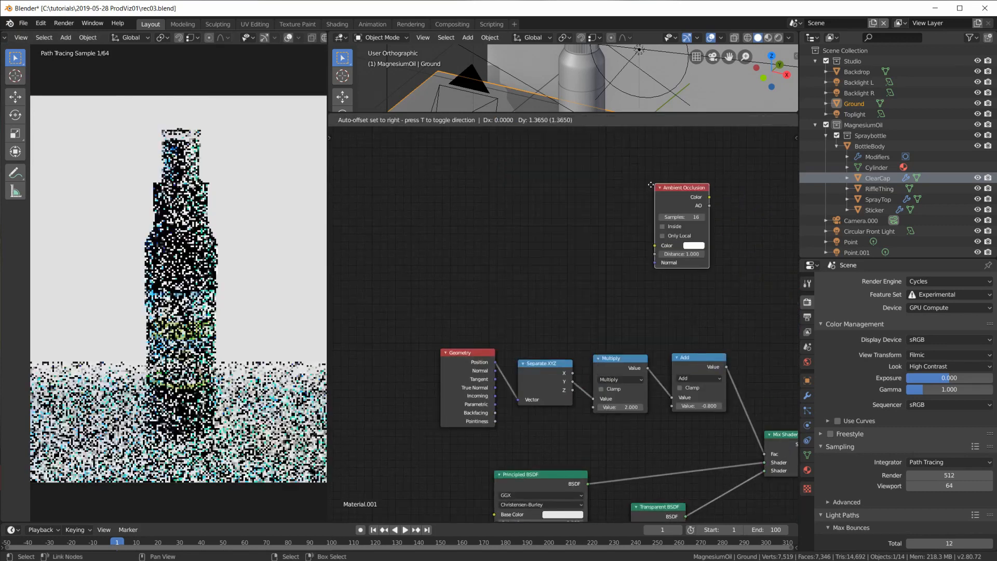
click(554, 232)
ctrl+shift+click(553, 232)
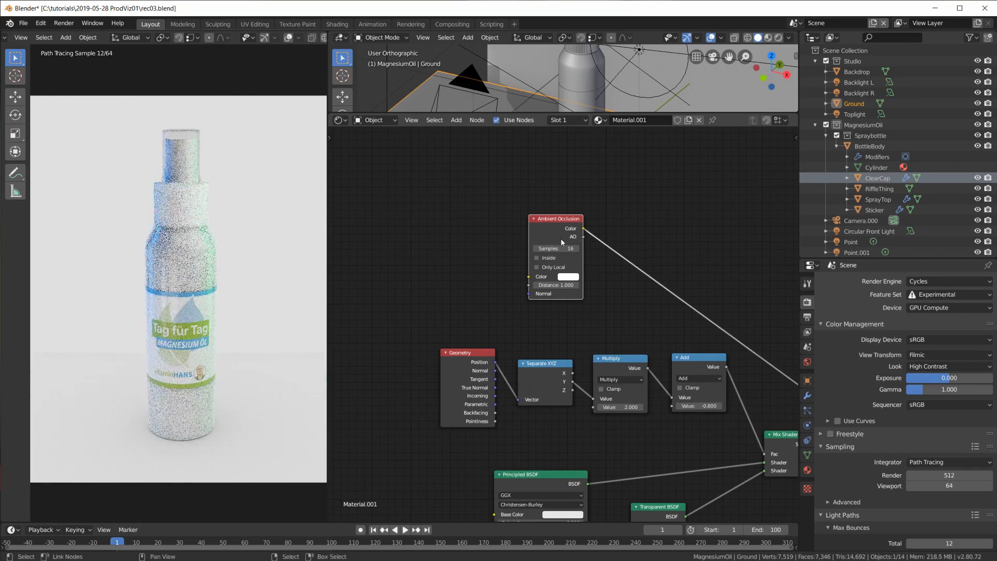
middle_drag(565, 287, 450, 233)
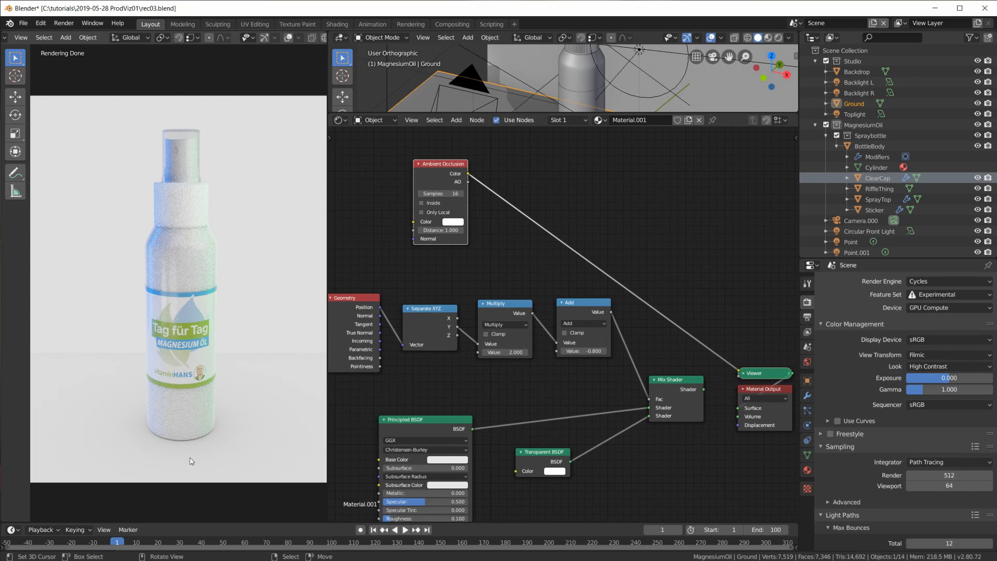
scroll(175, 461, up, 2)
shift+middle_drag(252, 497, 254, 389)
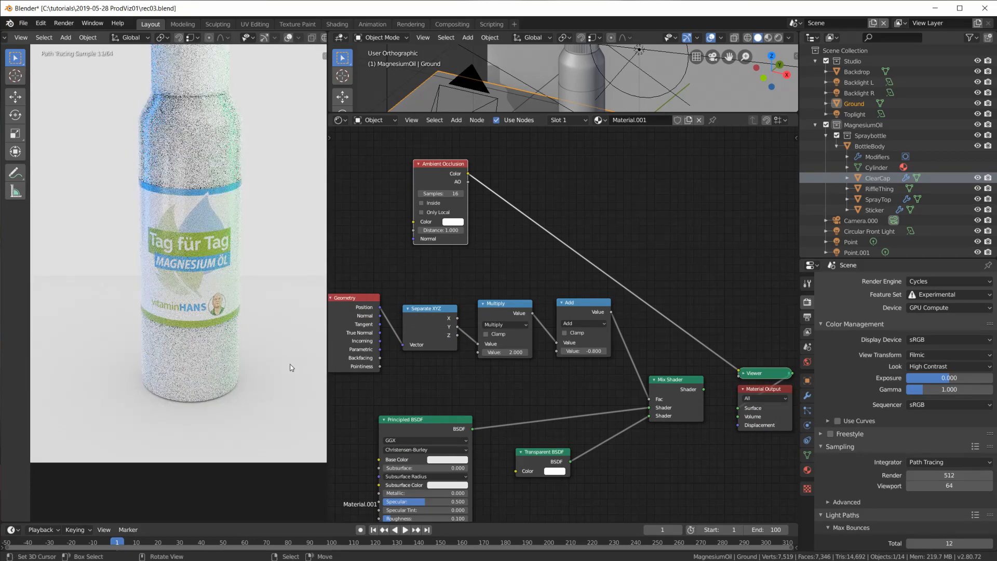
Shift the Ambient Occlusion node closer to the Viewer and set its Distance to 0.3
drag(442, 164, 494, 182)
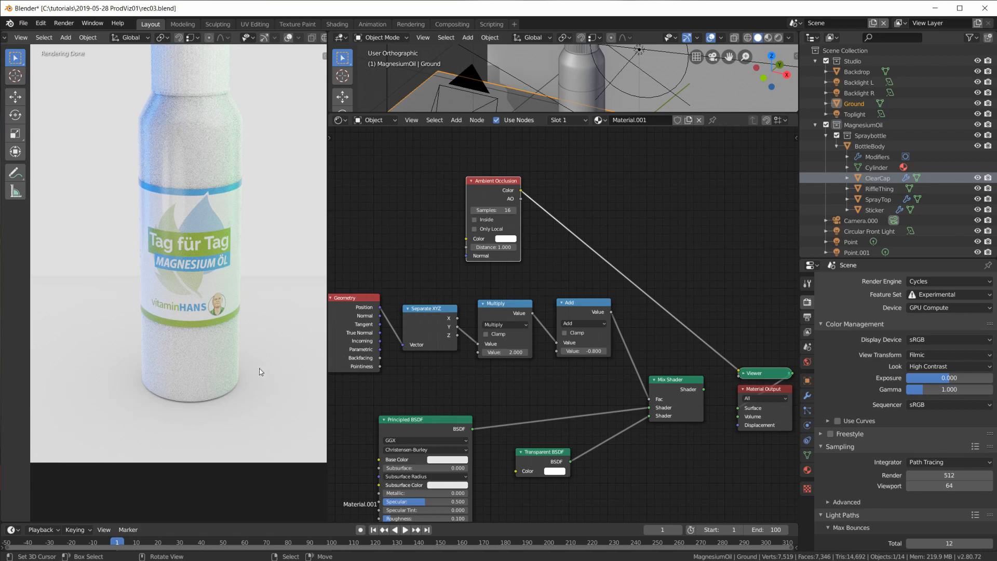
scroll(228, 400, down, 2)
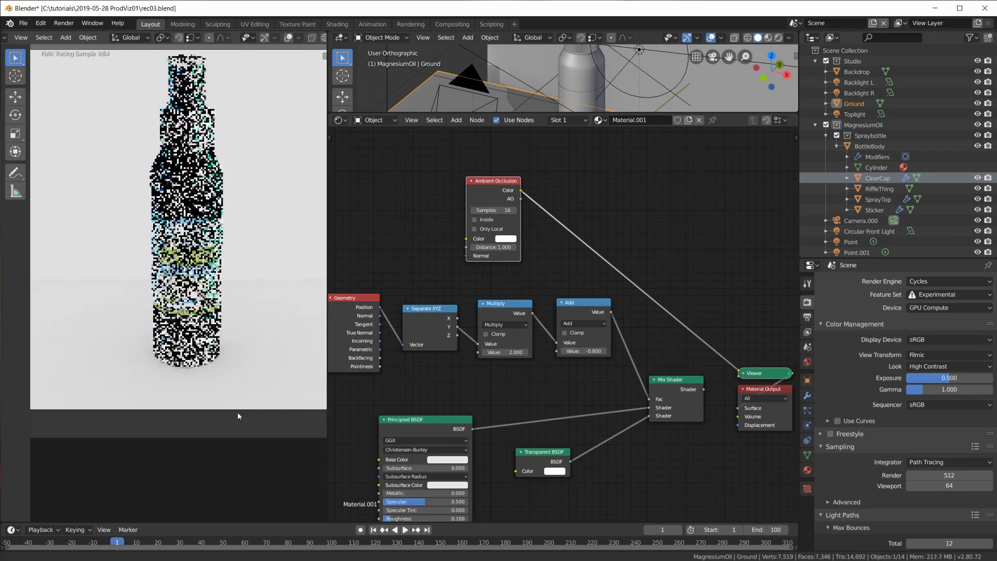
scroll(506, 243, up, 2)
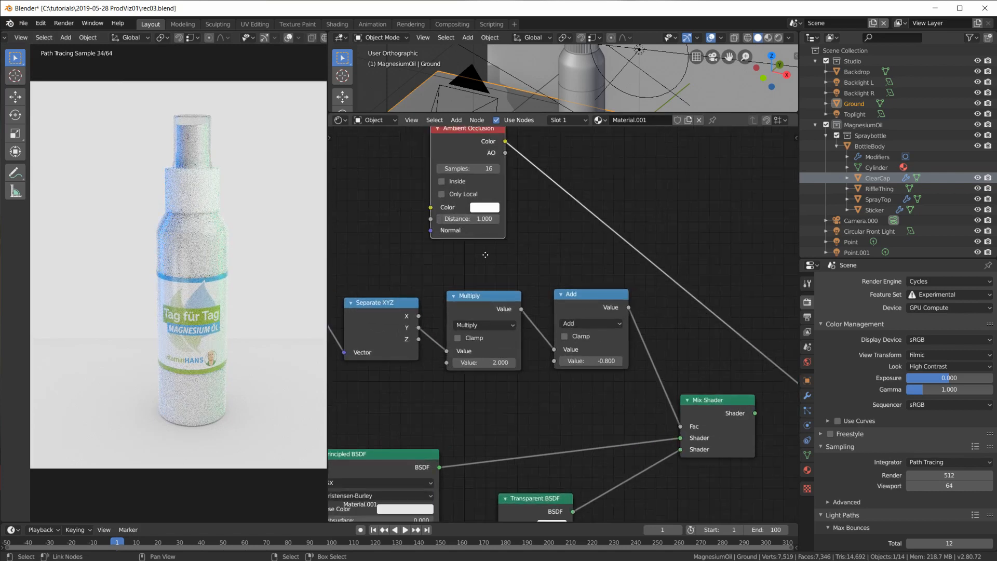
middle_drag(485, 255, 497, 317)
click(479, 278)
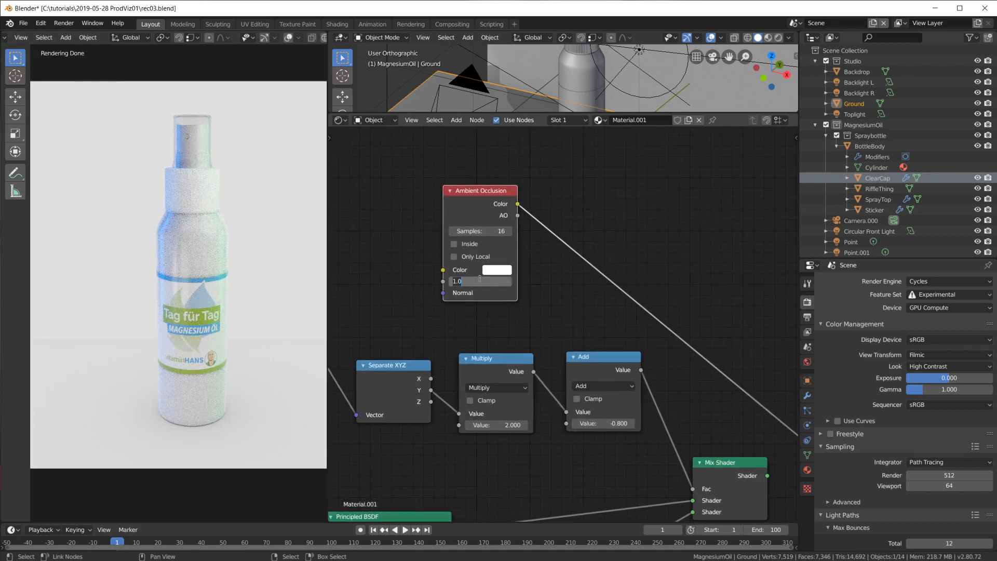
key(BackSpace)
text(0.3)
key(Return)
Inspect the contact shadow at the bottle's base and set the Ambient Occlusion node's Samples to 32
scroll(129, 430, up, 2)
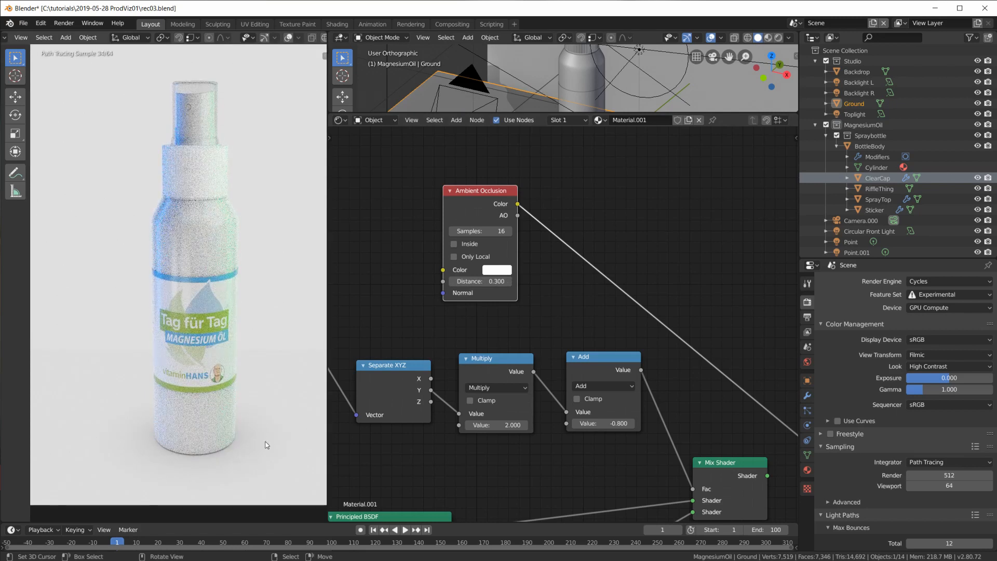
scroll(208, 405, down, 3)
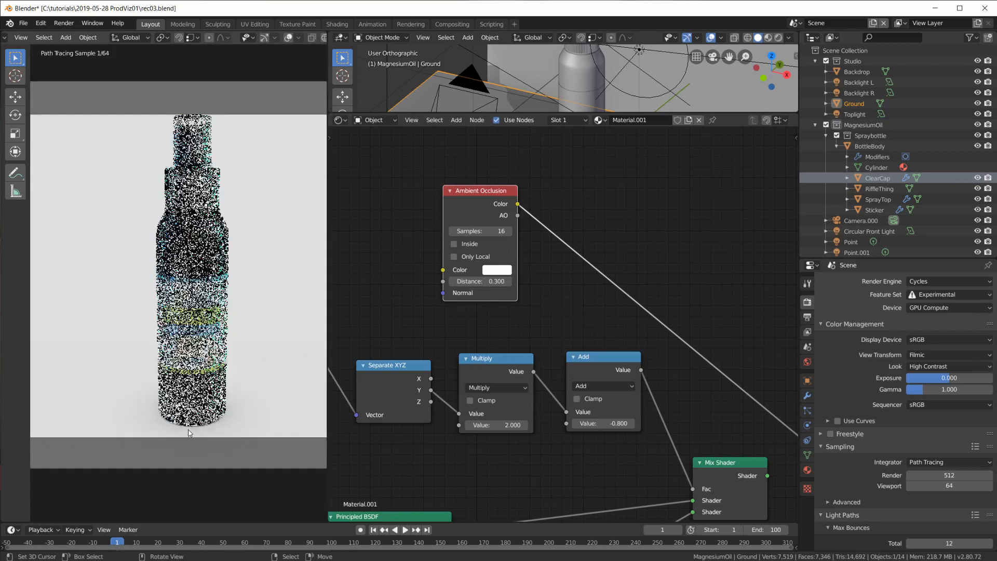
scroll(46, 384, up, 4)
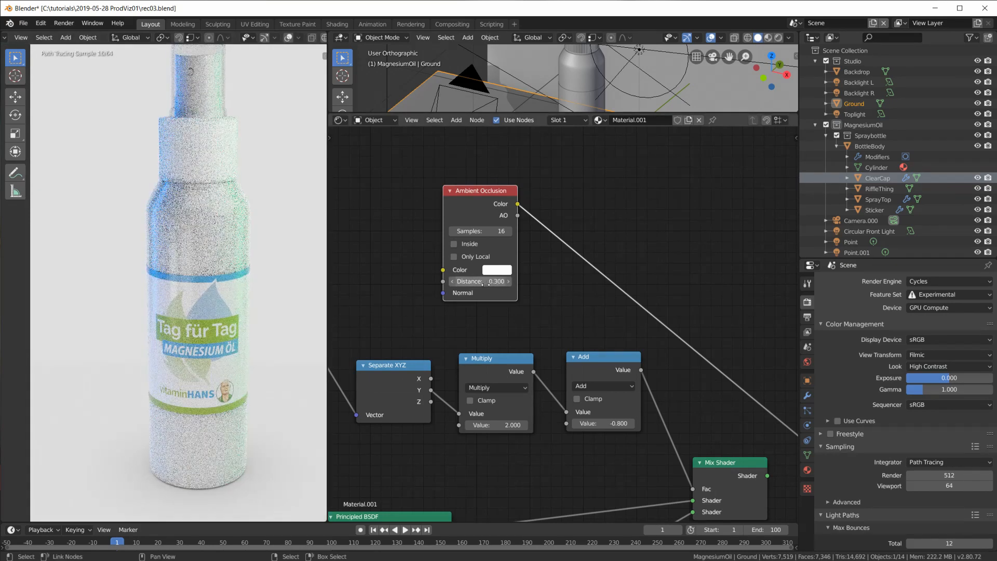
scroll(256, 433, down, 3)
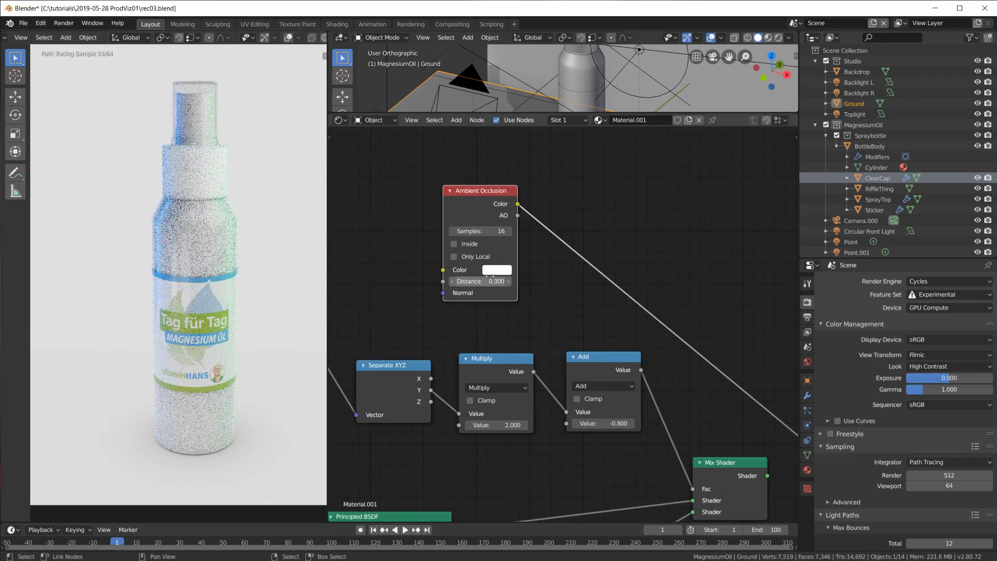
click(478, 230)
text(32)
key(Return)
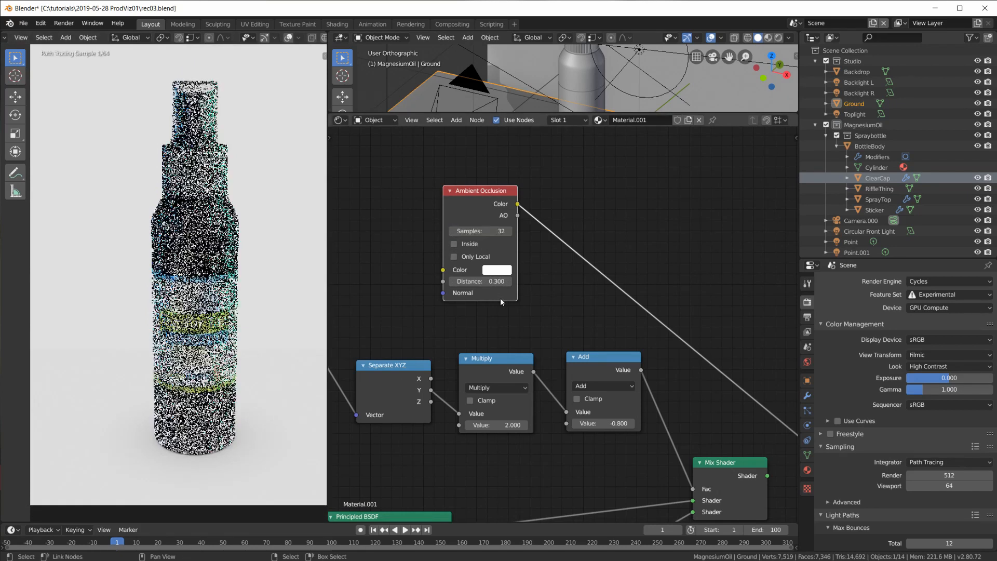
Try the Ambient Occlusion node's Inside option, compare the ground with it on and off, and leave it disabled
drag(484, 191, 485, 199)
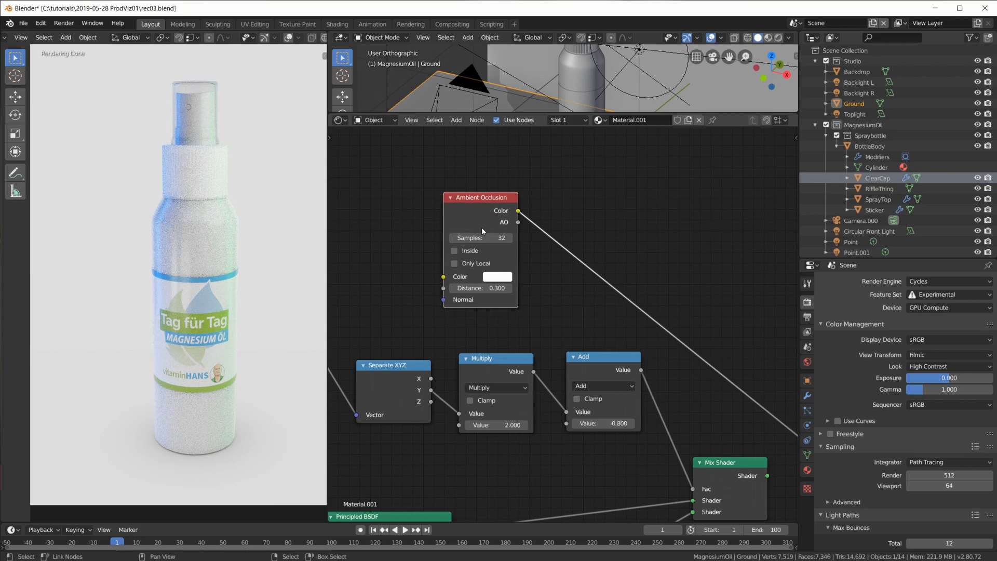
scroll(494, 253, up, 1)
click(437, 239)
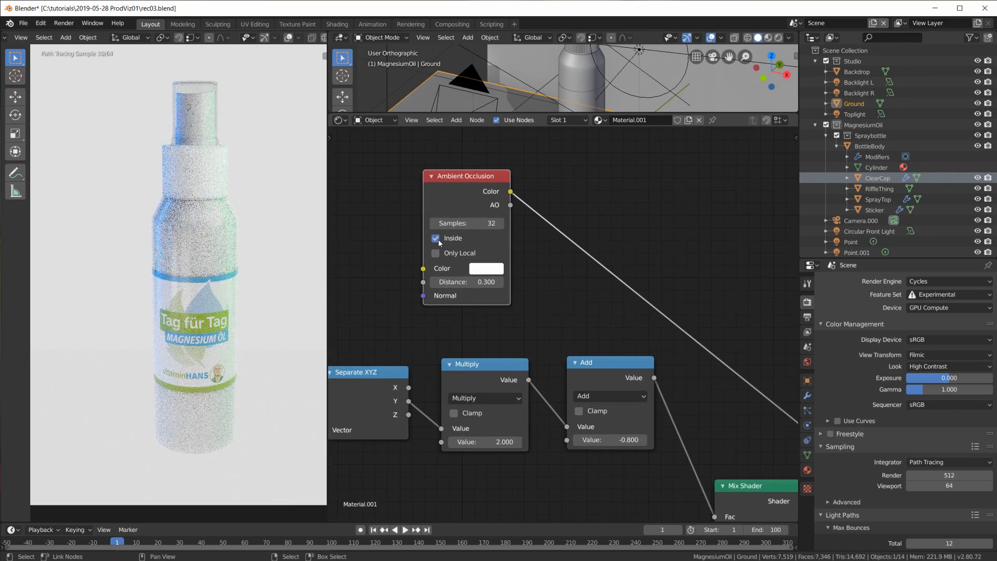
click(438, 239)
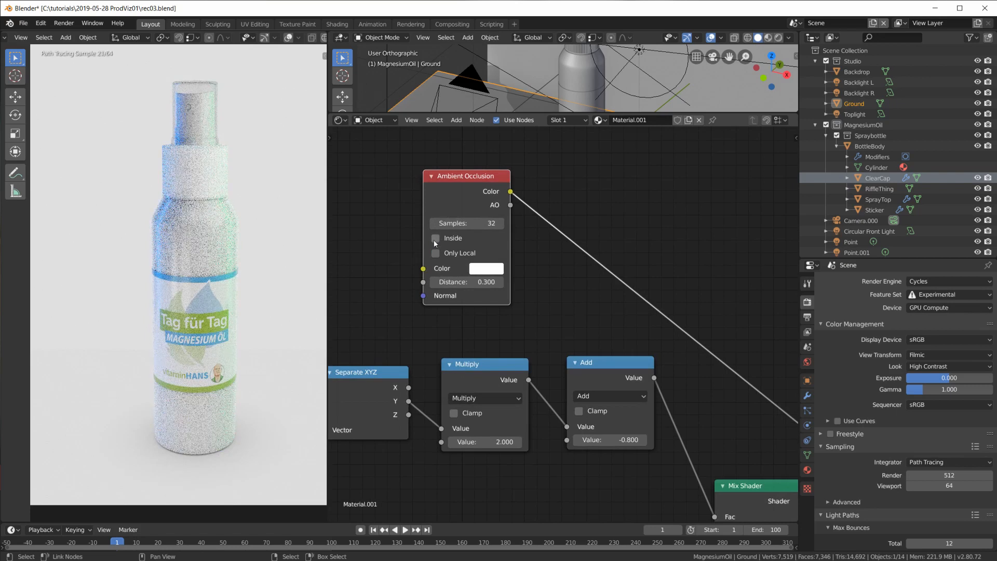
click(436, 239)
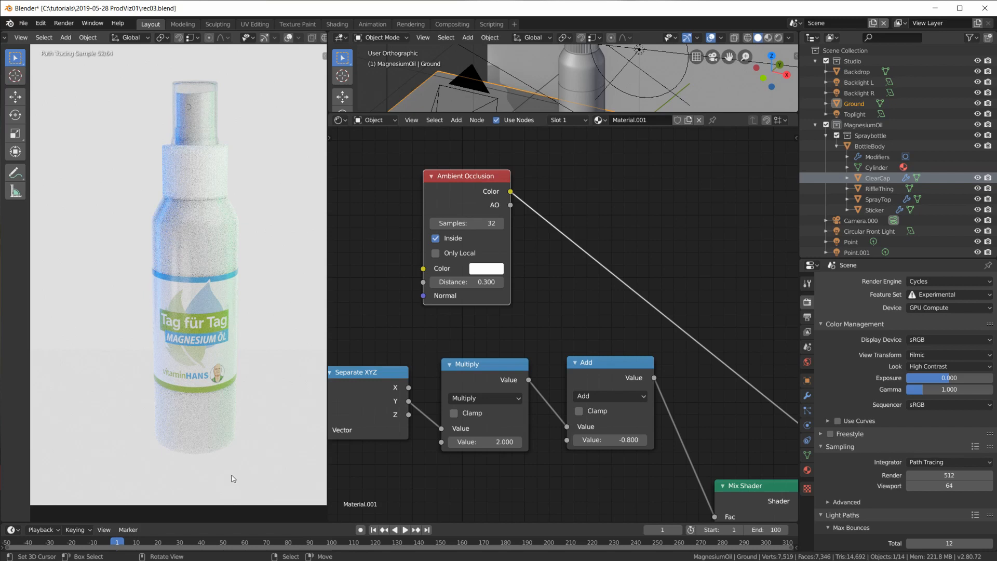
scroll(269, 451, down, 3)
scroll(222, 419, up, 1)
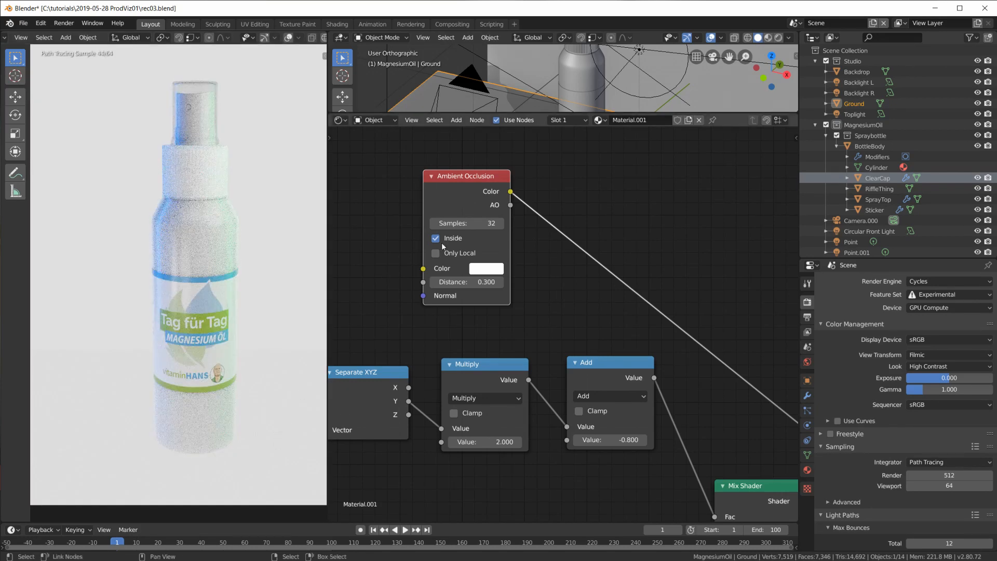
click(436, 240)
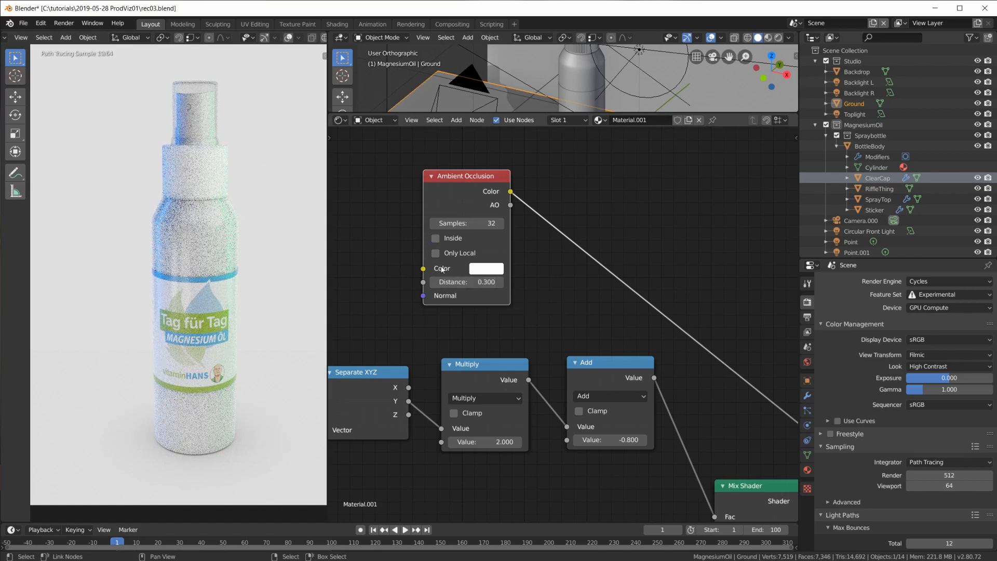
Try the Ambient Occlusion node's Only Local option on the ground and disable it again
click(436, 254)
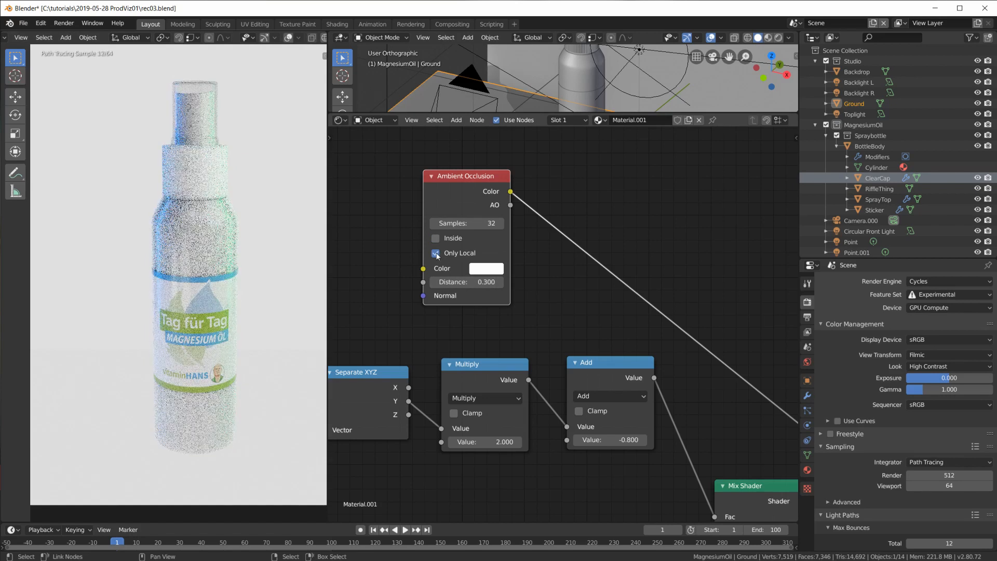
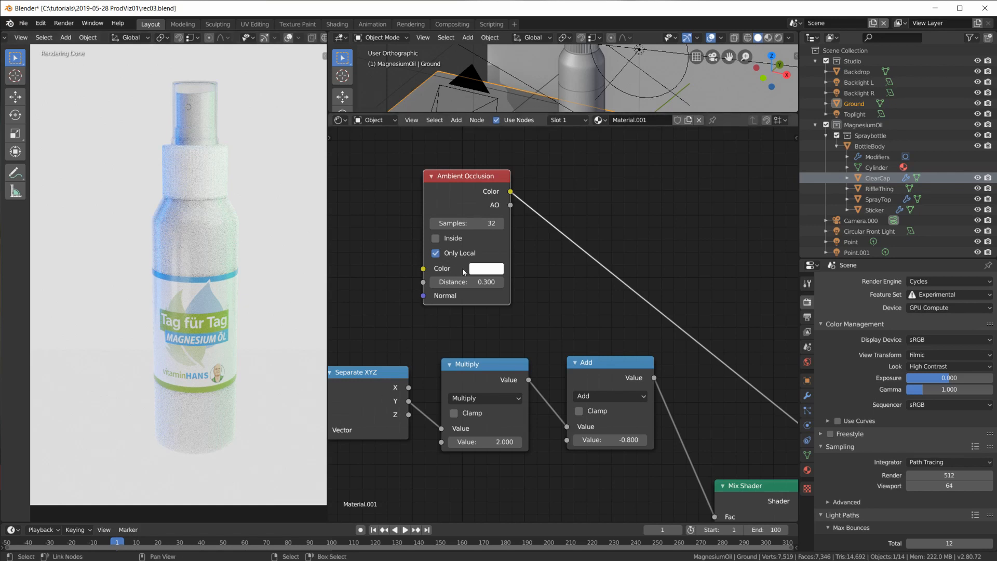
click(436, 253)
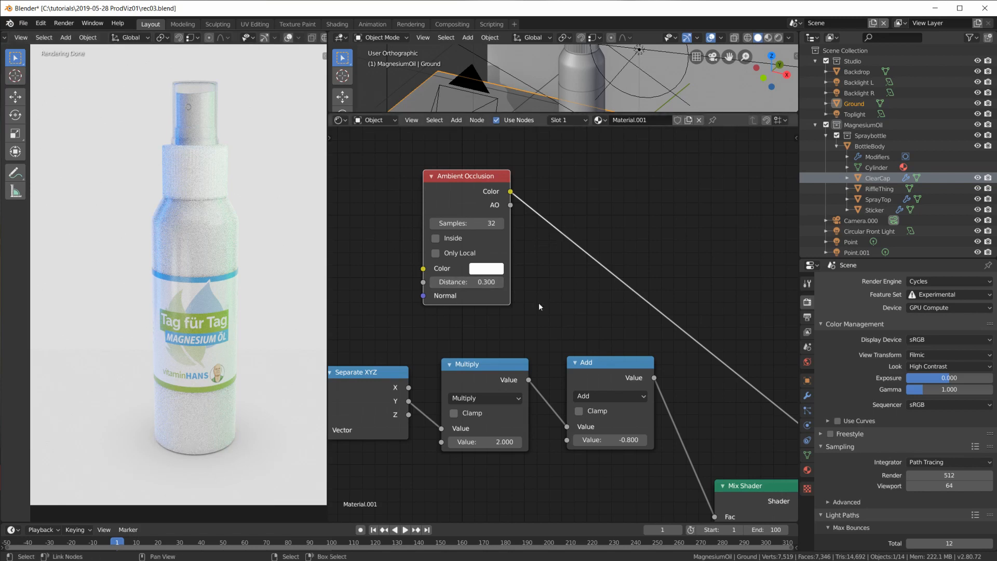
scroll(534, 313, up, 1)
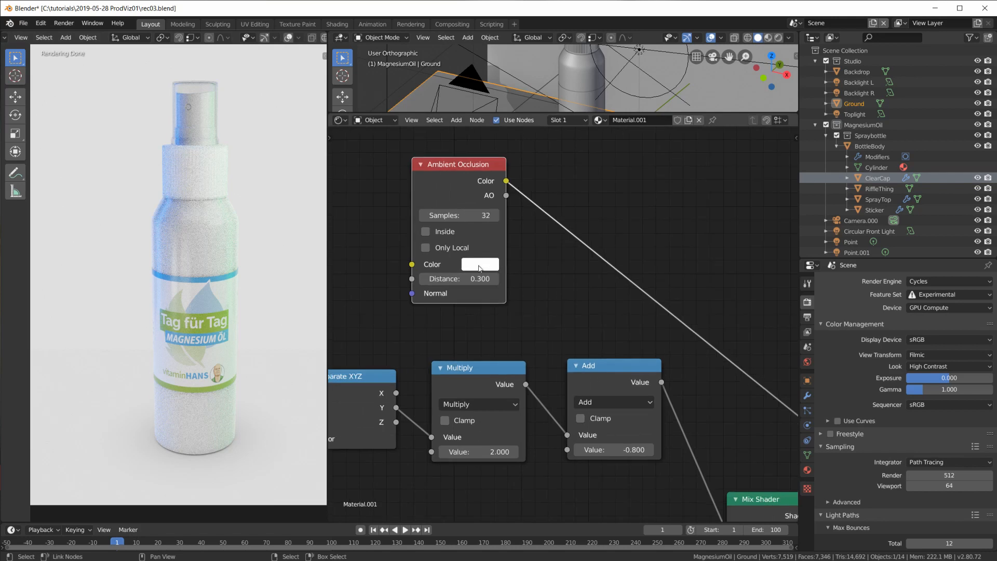
scroll(595, 239, down, 3)
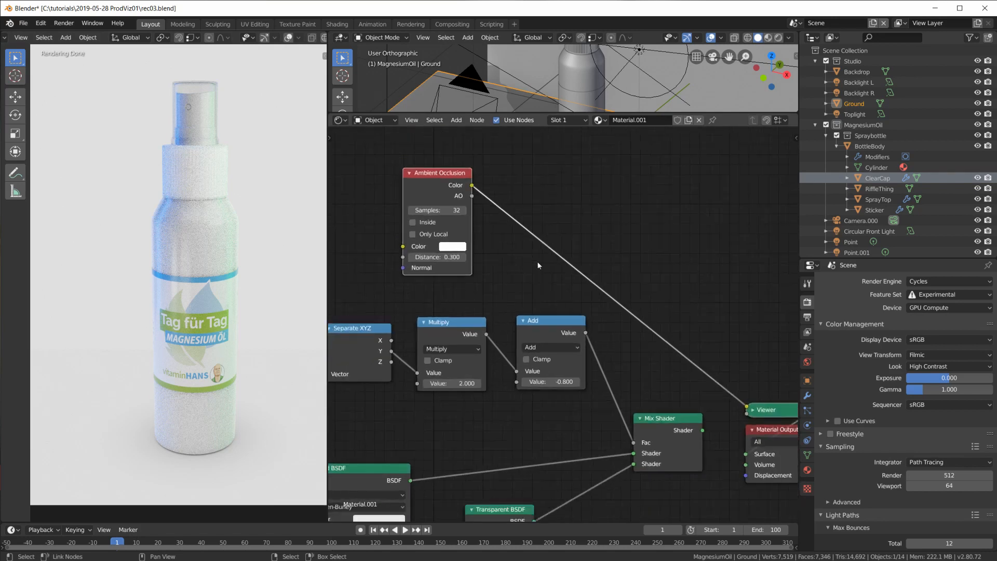
Move the Ambient Occlusion node beside the Principled BSDF, connect its Color to Base Color, and preview the full material instead of the raw occlusion
middle_drag(442, 430, 596, 349)
middle_drag(609, 217, 597, 281)
drag(602, 147, 525, 289)
scroll(434, 263, up, 1)
scroll(442, 269, down, 1)
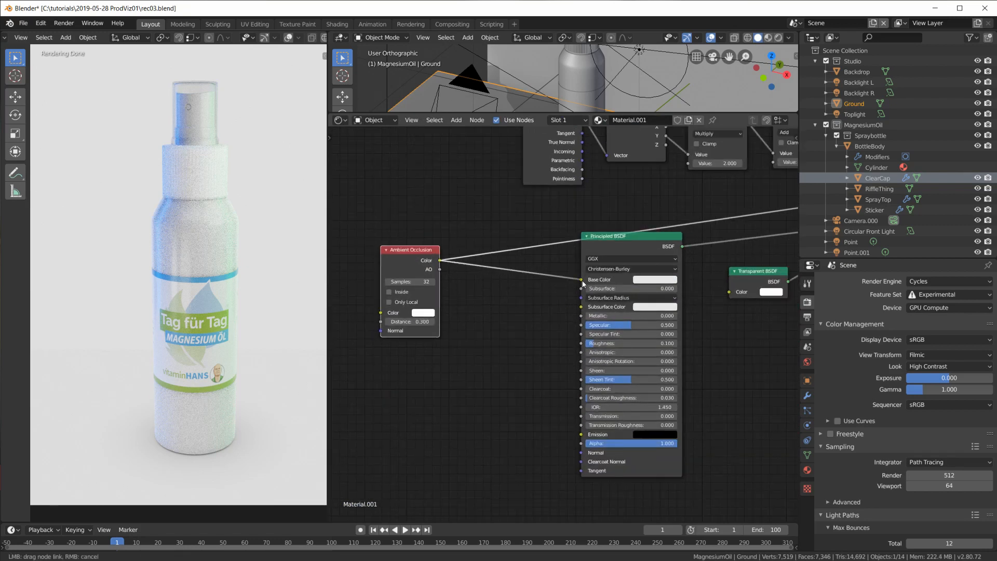
drag(582, 283, 581, 280)
middle_drag(583, 332, 440, 415)
ctrl+shift+click(677, 298)
Compare the ground with the Ambient Occlusion link to the Principled BSDF's Base Color removed and reconnected
middle_drag(417, 382, 635, 304)
scroll(432, 306, up, 4)
middle_drag(501, 292, 561, 325)
drag(664, 301, 538, 318)
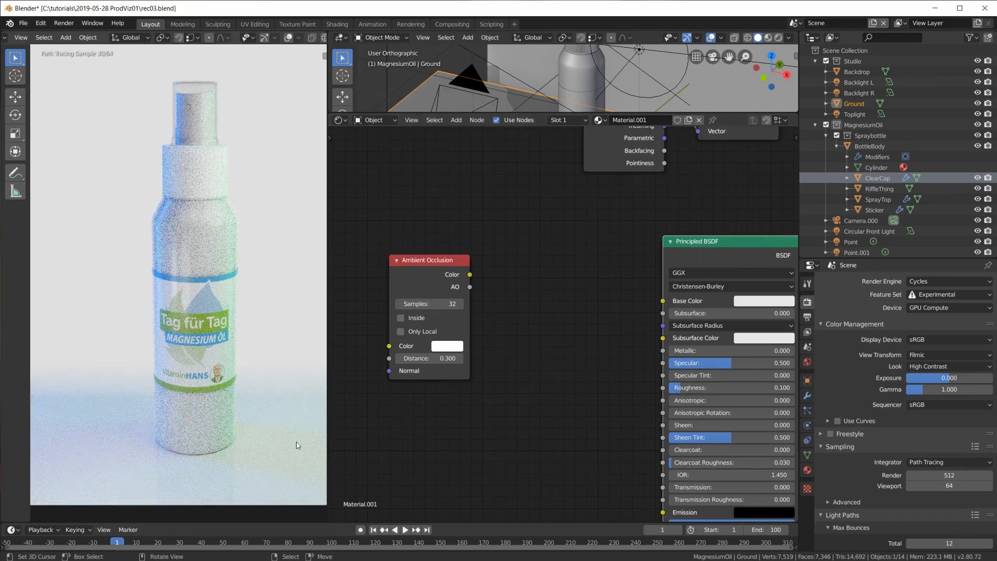
drag(469, 274, 663, 300)
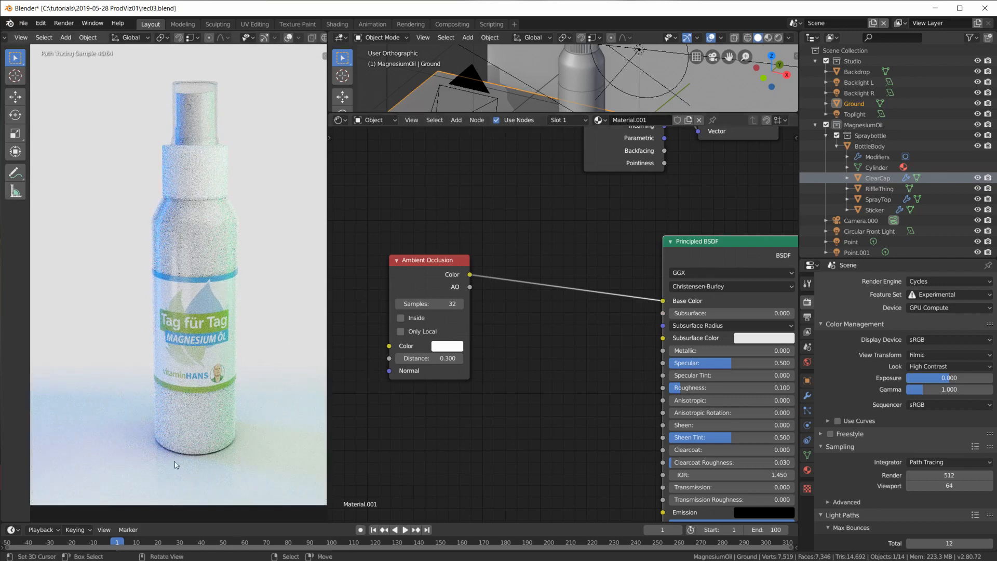
Make room beside the Ambient Occlusion node and insert an RGB Curves node on its link to the Principled BSDF's Base Color
drag(439, 262, 416, 266)
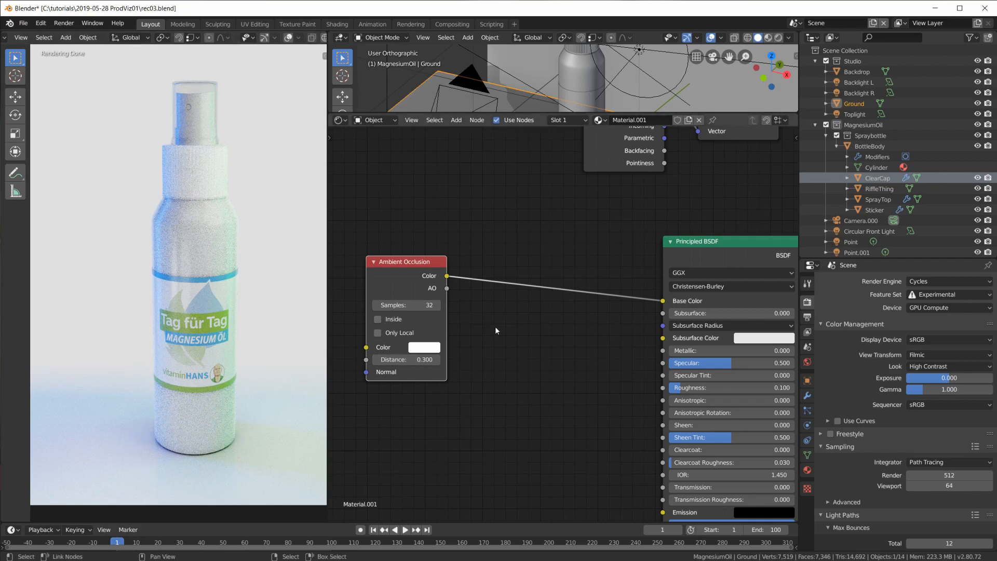
key(shift+a)
mouse_move(479, 409)
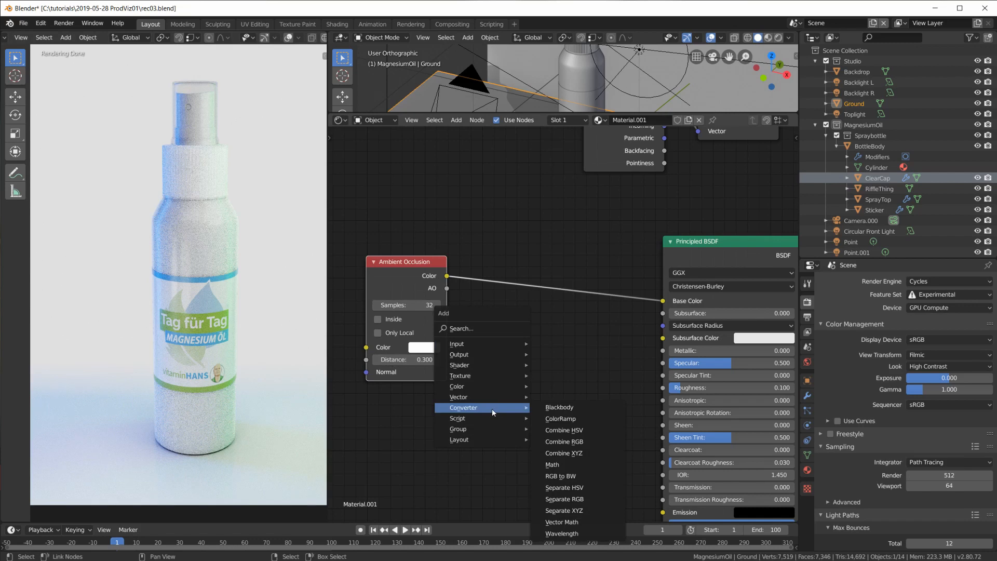
mouse_move(467, 387)
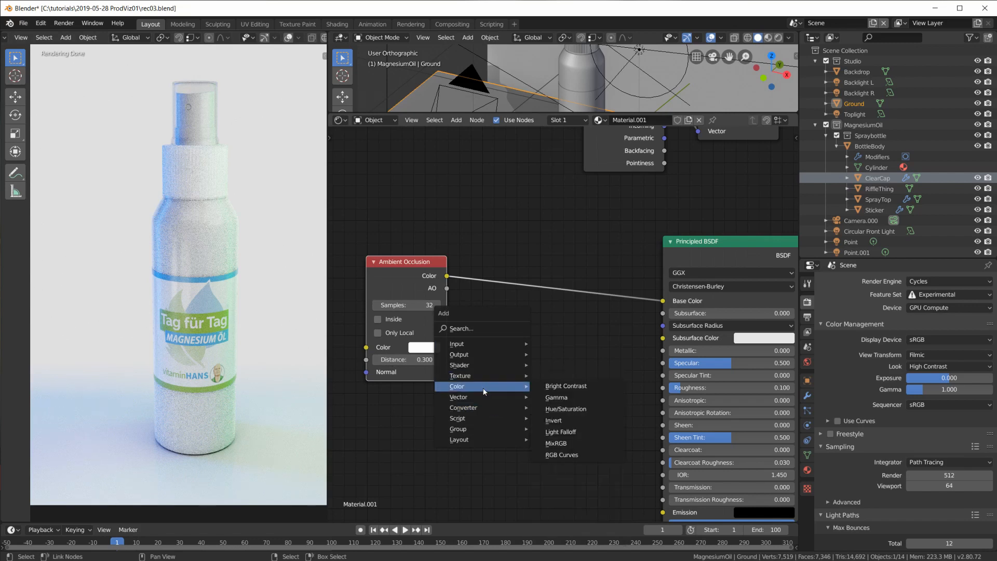
click(556, 452)
click(448, 233)
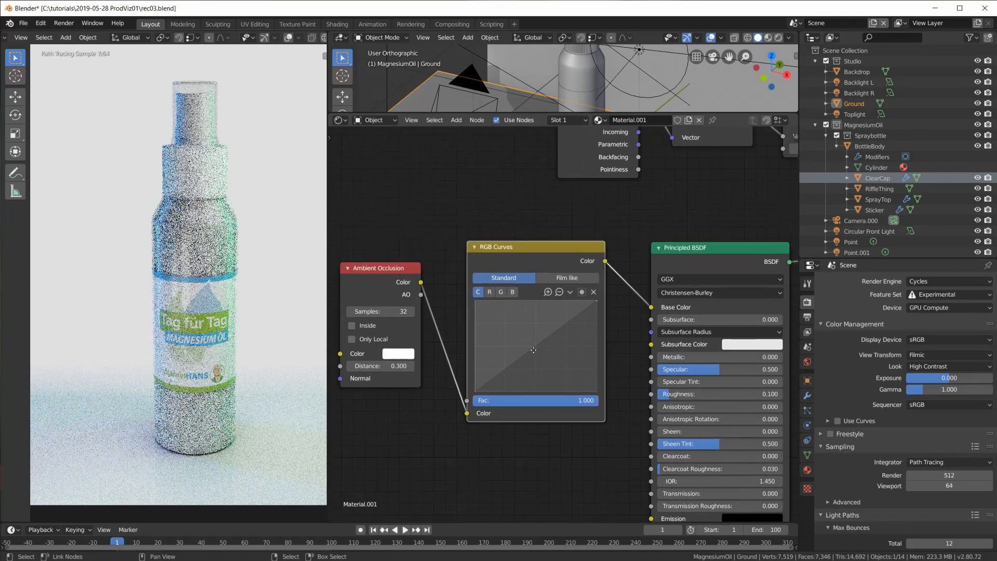
Raise the RGB Curves node's black point to Y 0.23 and add a curve point at about X 0.616, Y 0.43
scroll(499, 364, up, 2)
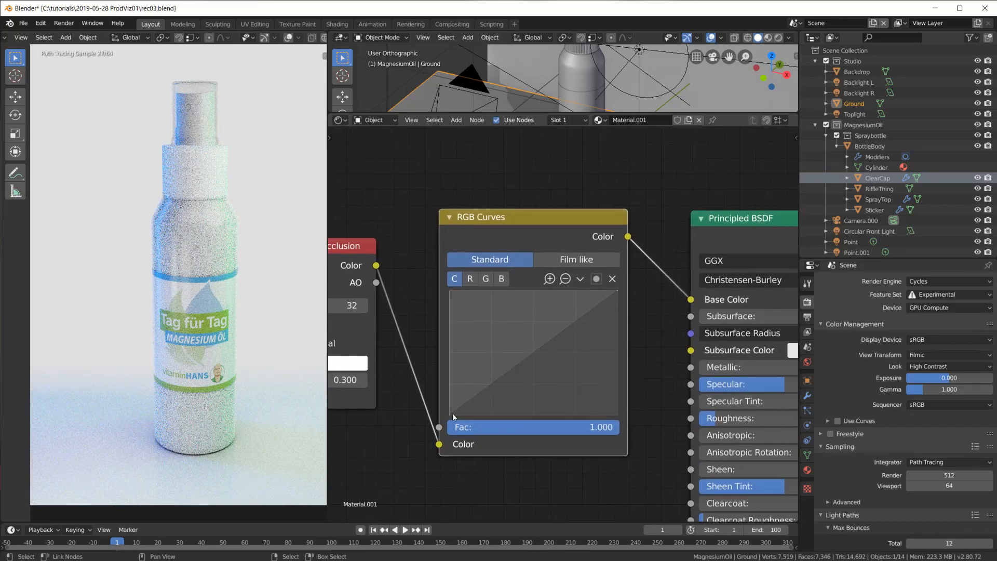
drag(453, 415, 444, 414)
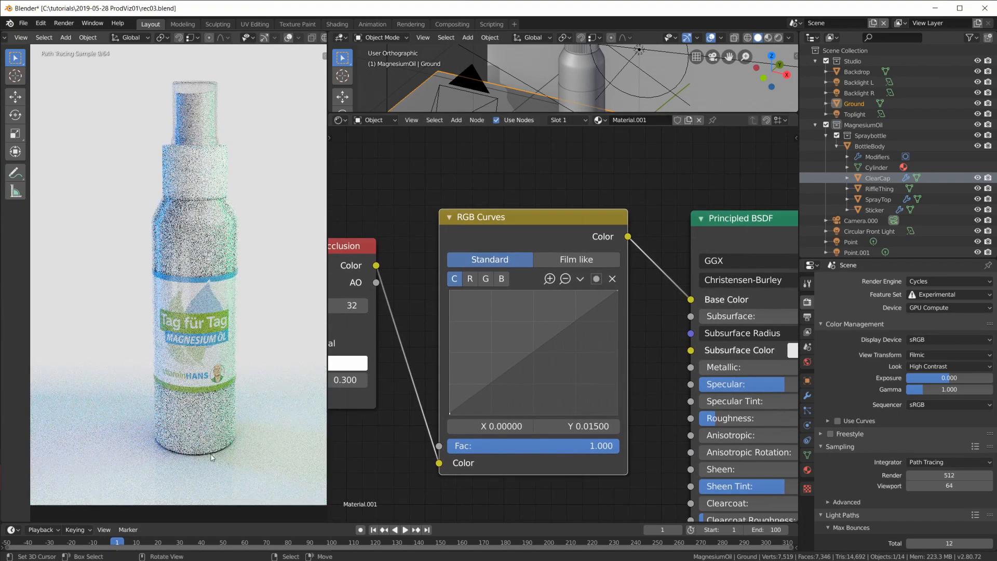
drag(448, 411, 446, 389)
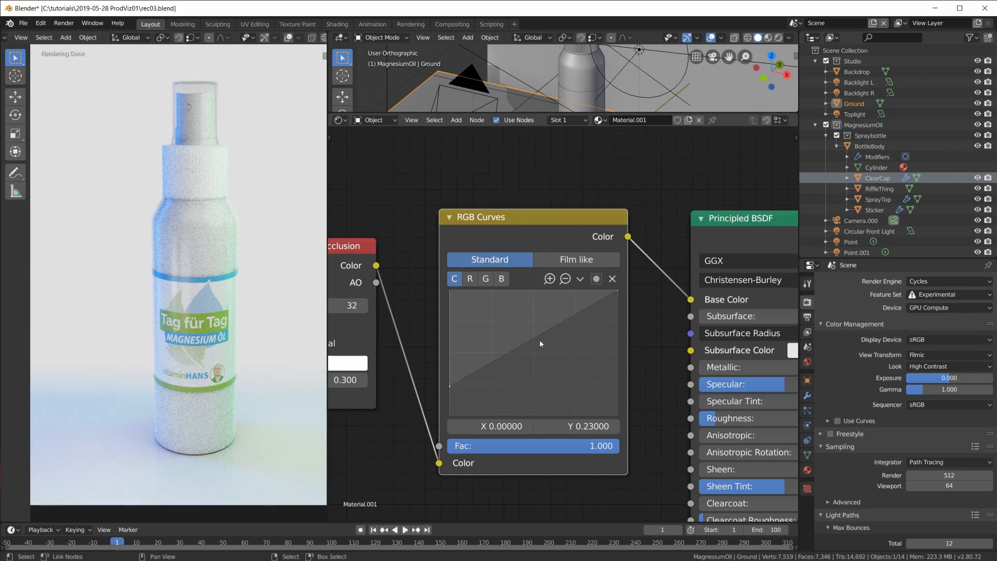
drag(539, 345, 553, 362)
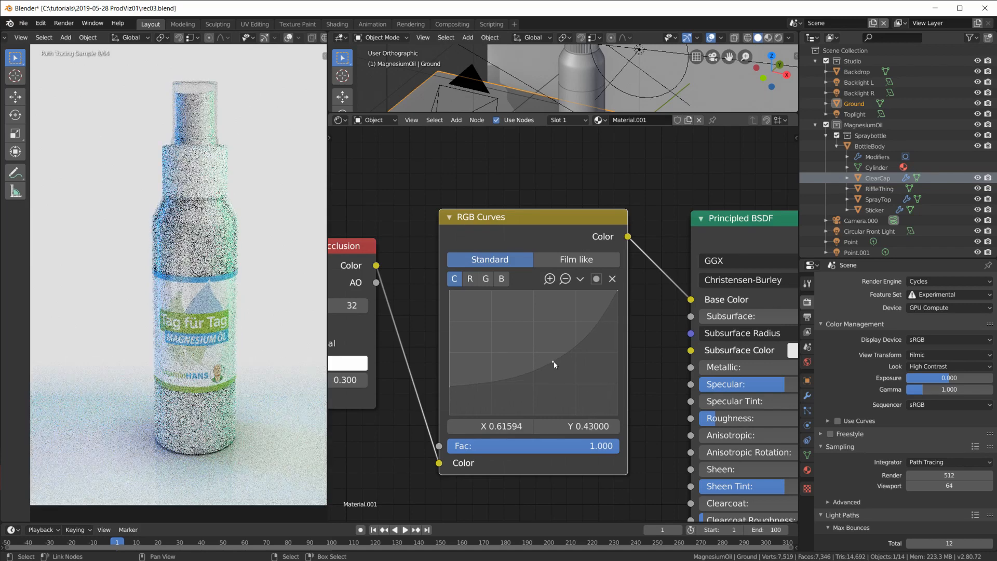
Examine the contact shadow at the bottle's base with the RGB Curves link to Base Color removed and restored
scroll(206, 453, up, 2)
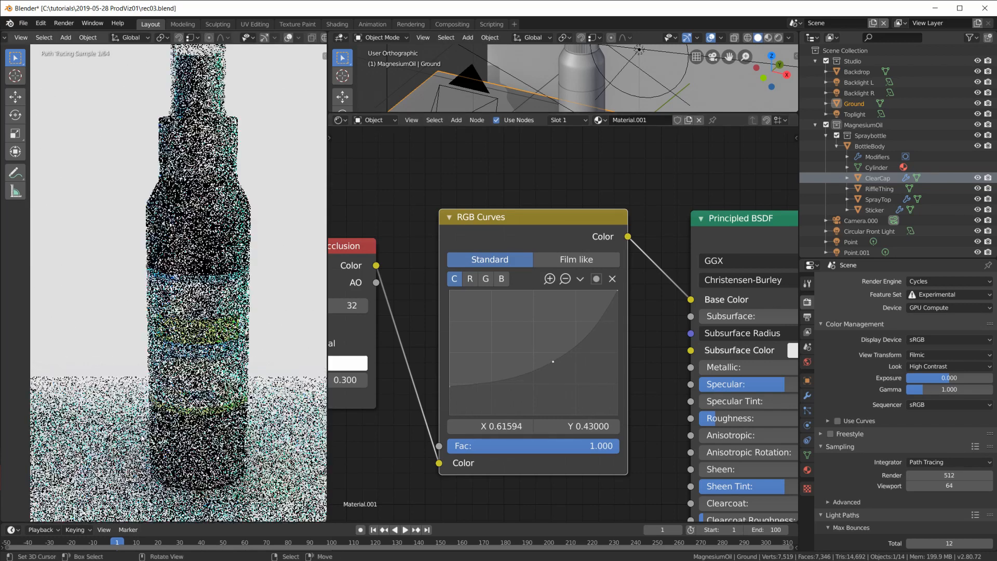
shift+middle_drag(209, 483, 214, 358)
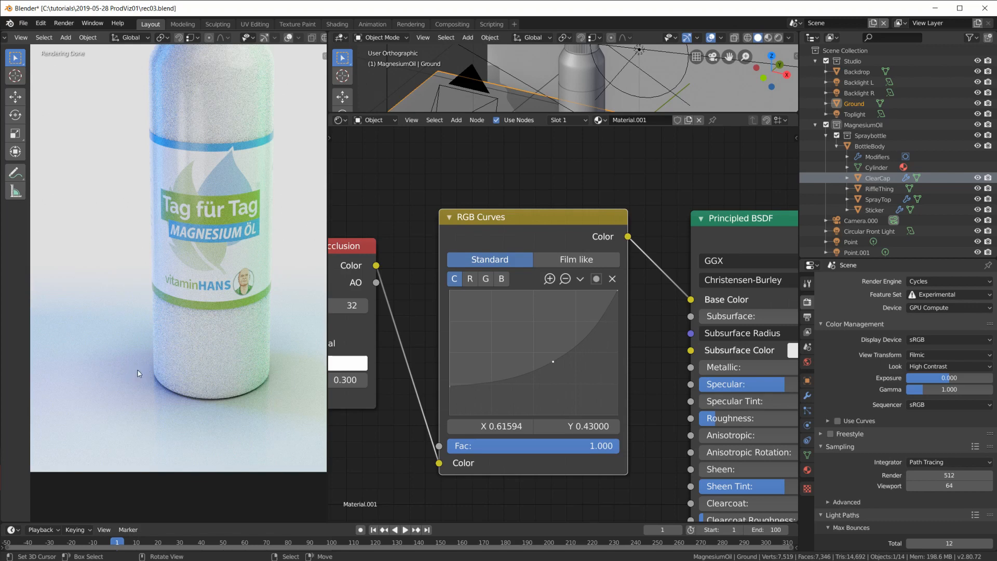
drag(690, 300, 662, 308)
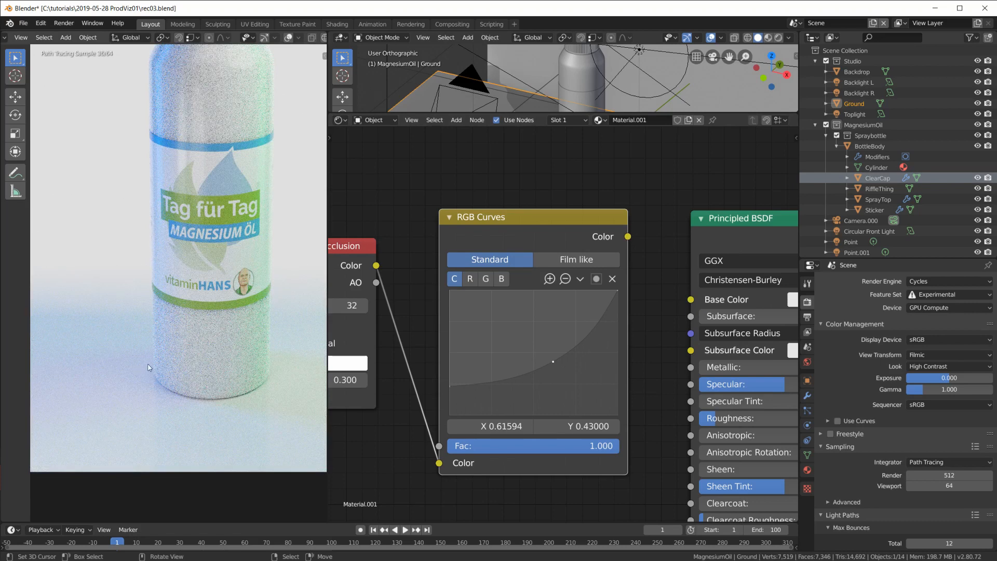
drag(628, 237, 691, 300)
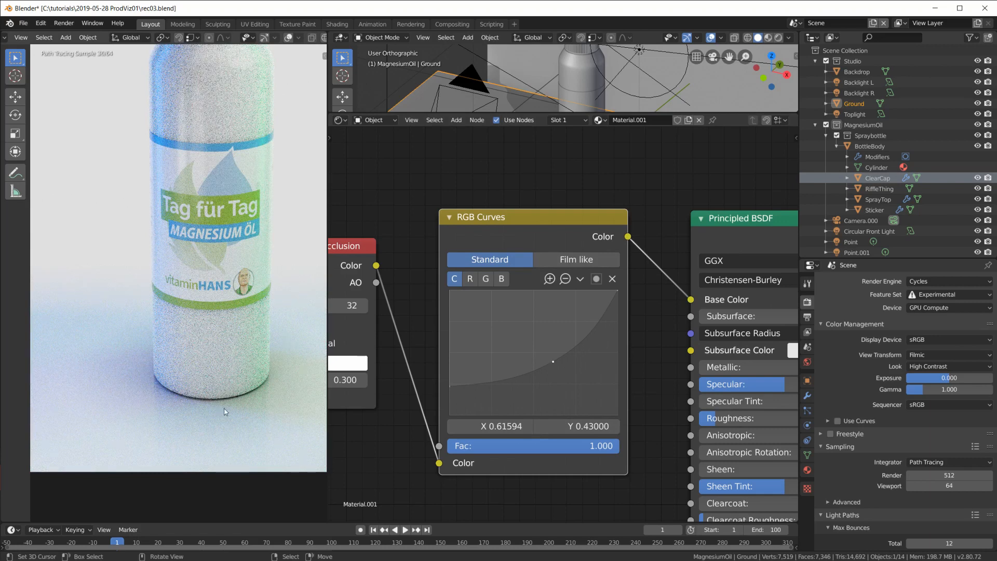
scroll(225, 412, down, 2)
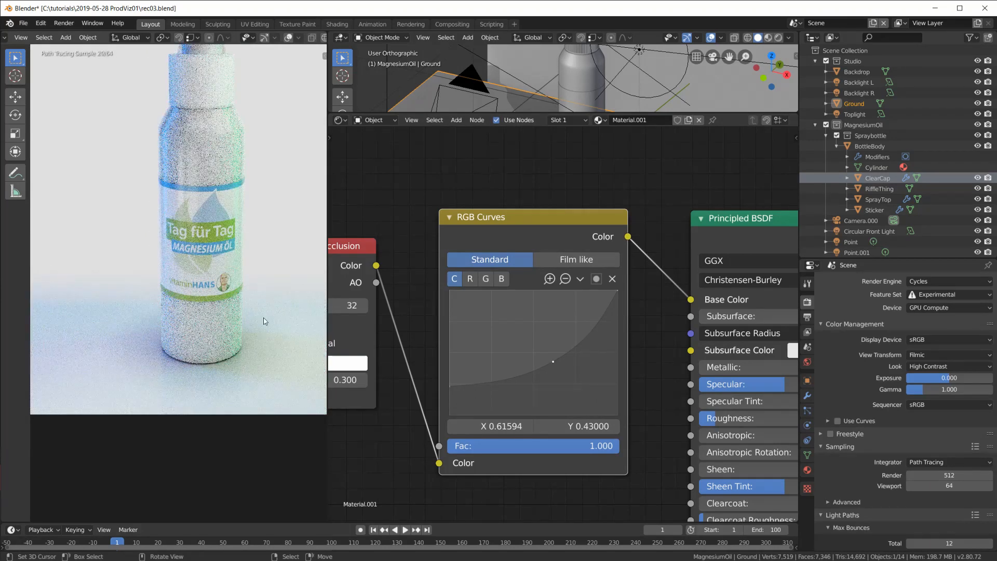
shift+middle_drag(264, 318, 240, 392)
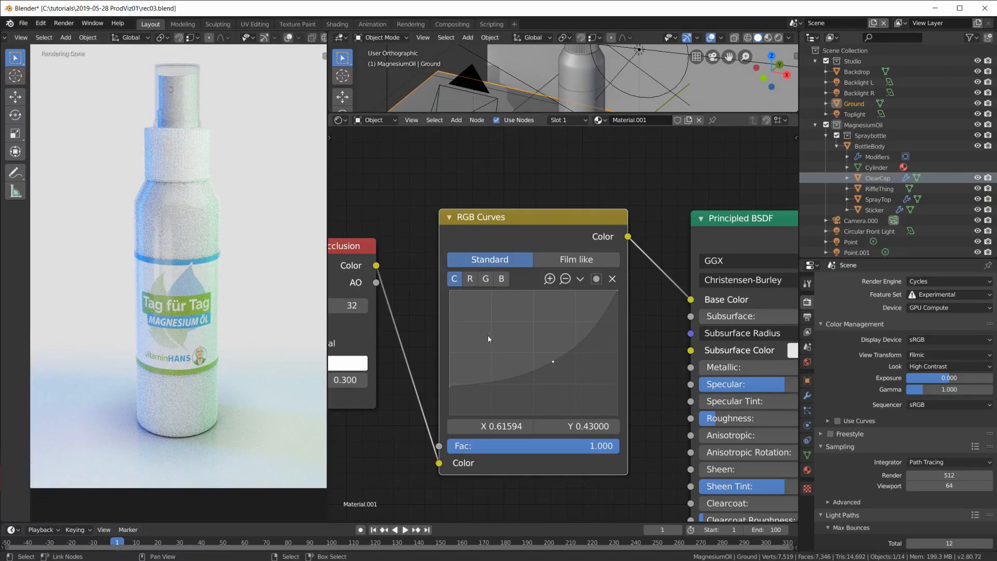
Switch to the Compositing workspace and unmute the Multiply node that combines the render with the AO pass
scroll(559, 335, down, 4)
middle_drag(512, 318, 572, 312)
click(447, 24)
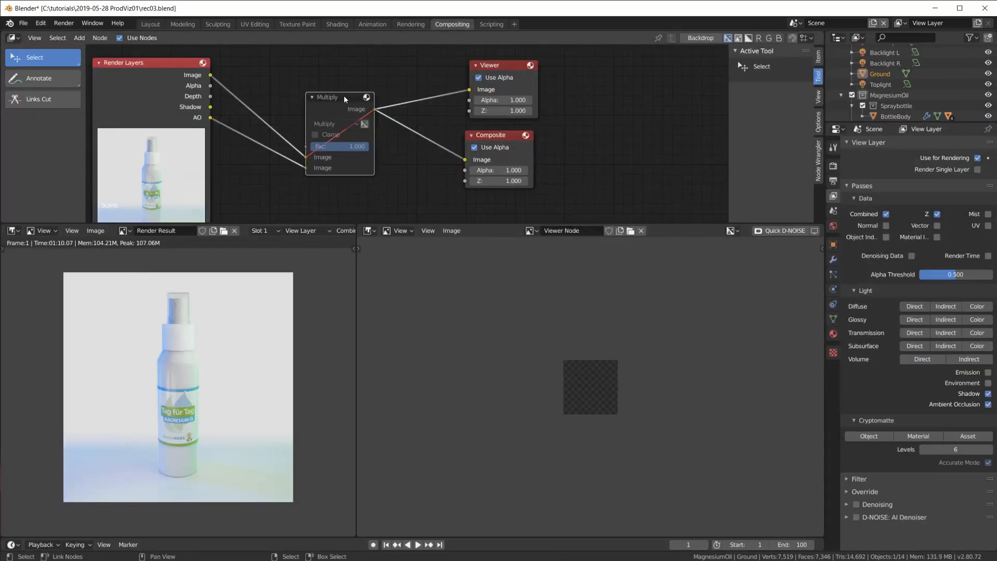
key(m)
Compare the bottle's shoulder and ribbed collar up close in the render result and the Viewer Node image
scroll(586, 342, up, 2)
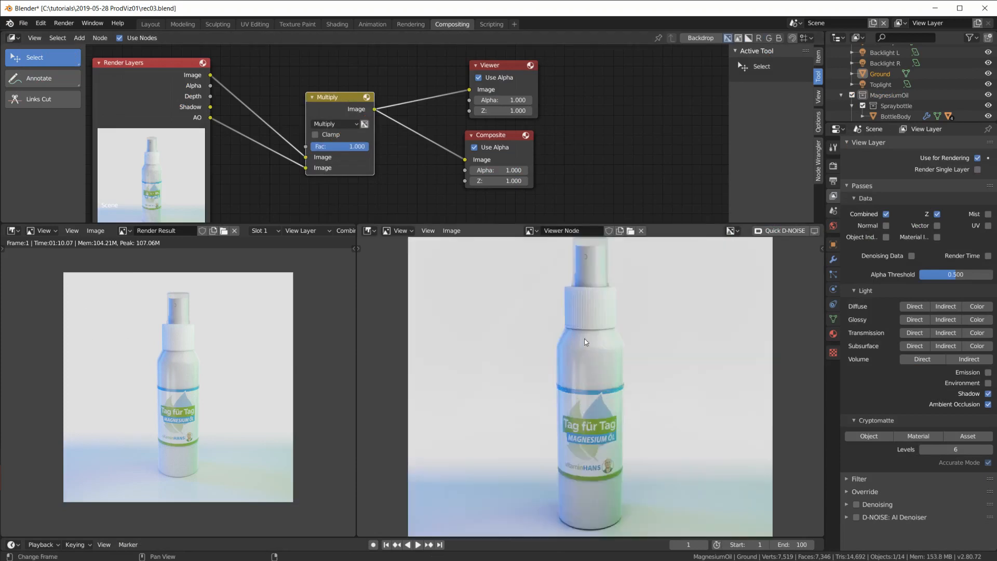
scroll(549, 313, up, 4)
middle_drag(596, 295, 596, 394)
scroll(204, 313, up, 6)
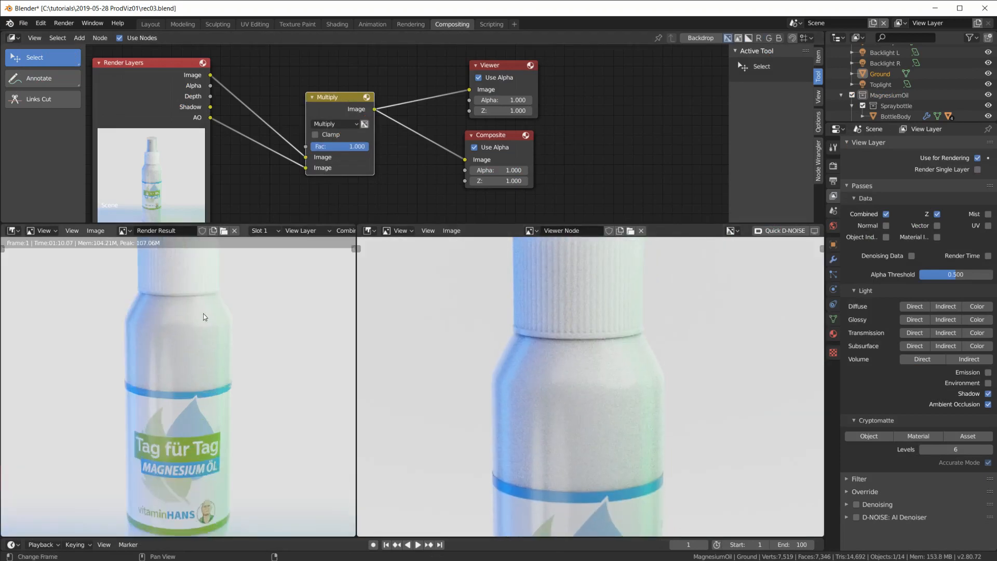
middle_drag(204, 313, 208, 410)
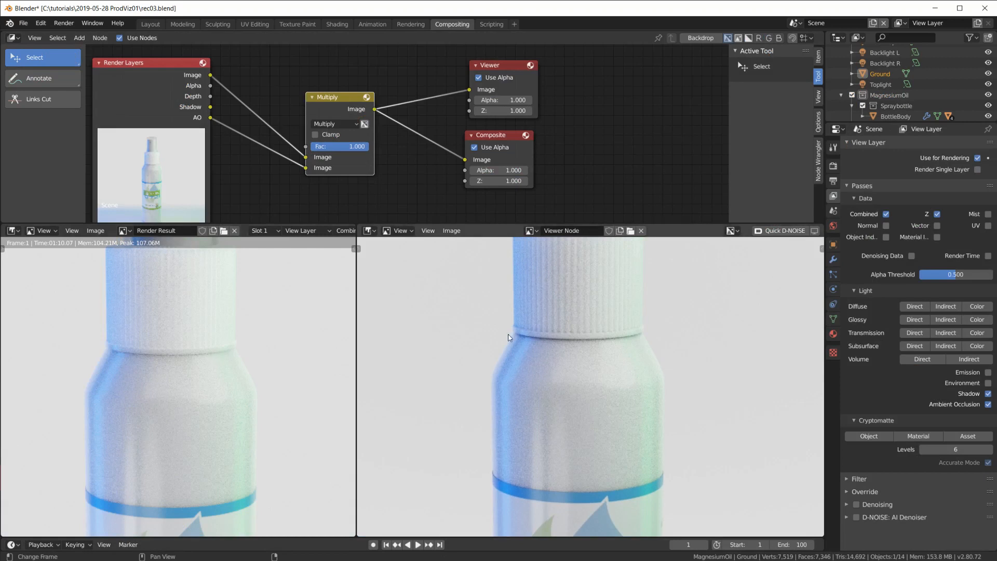
middle_drag(440, 393, 441, 462)
middle_drag(212, 369, 216, 438)
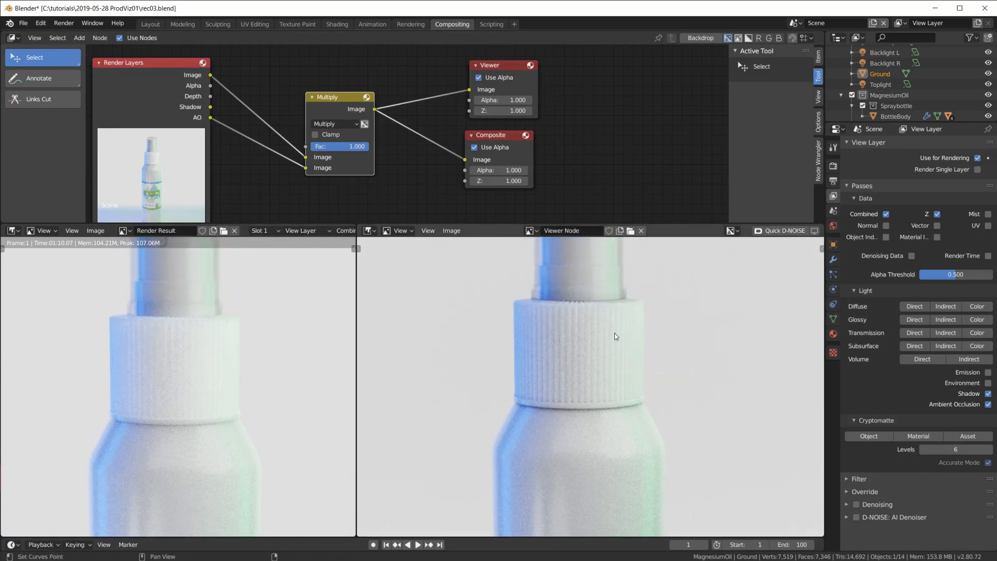
middle_drag(615, 337, 613, 366)
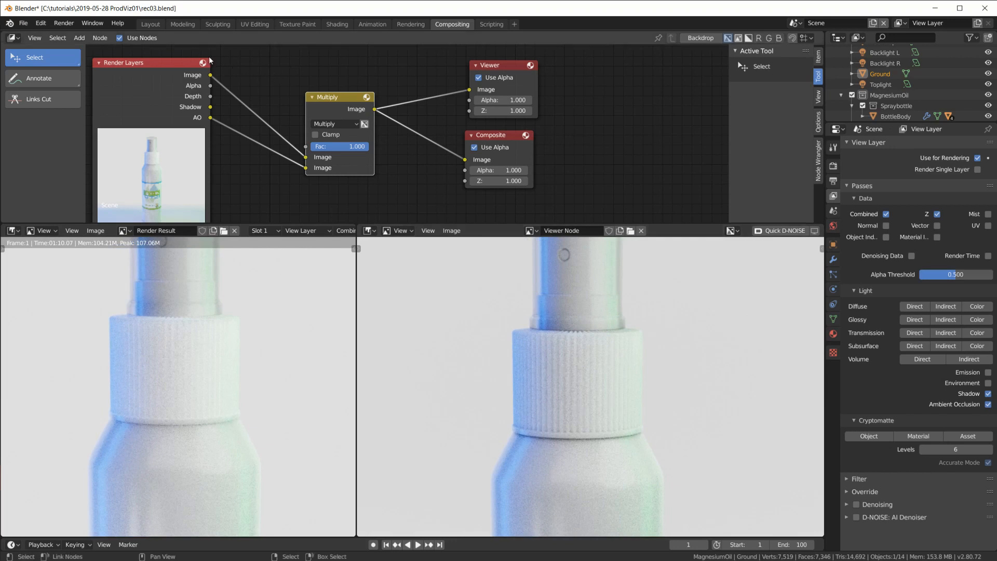
Return to the Layout workspace, enlarge the 3D viewport, select the bottle body, and bring its Spraybottle White Body nodes into view
click(151, 25)
scroll(254, 152, up, 3)
shift+middle_drag(264, 148, 266, 316)
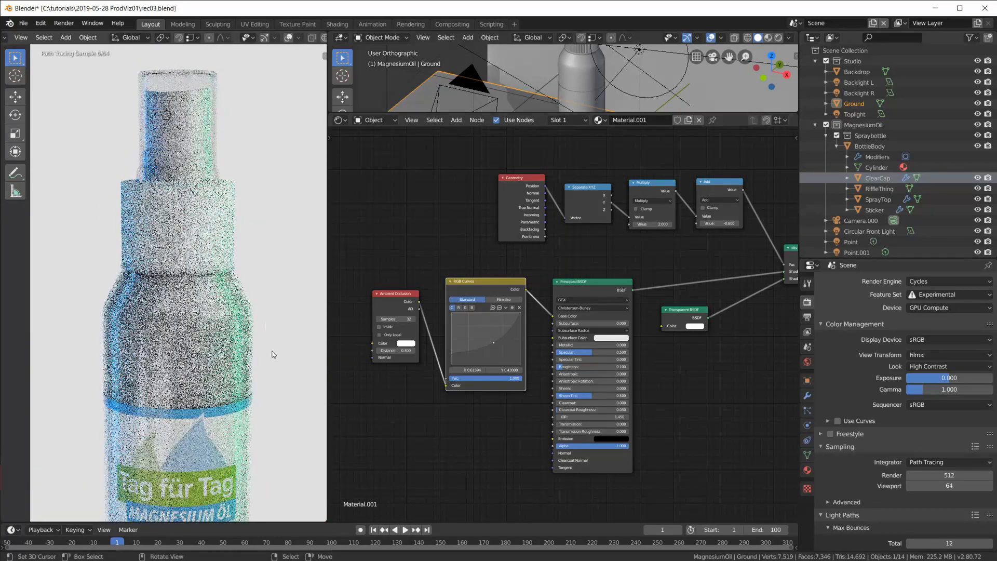
drag(591, 112, 591, 228)
click(582, 136)
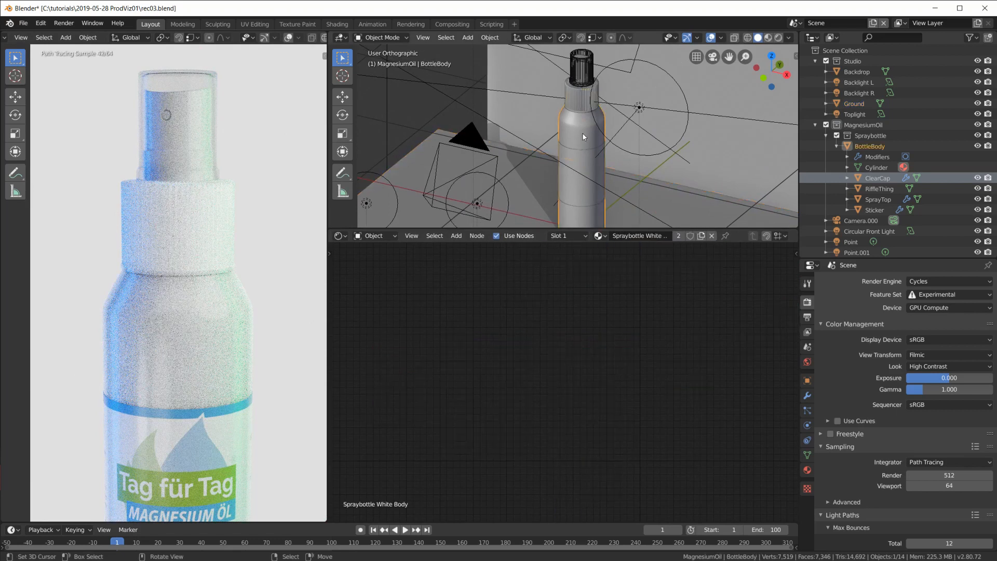
key(Home)
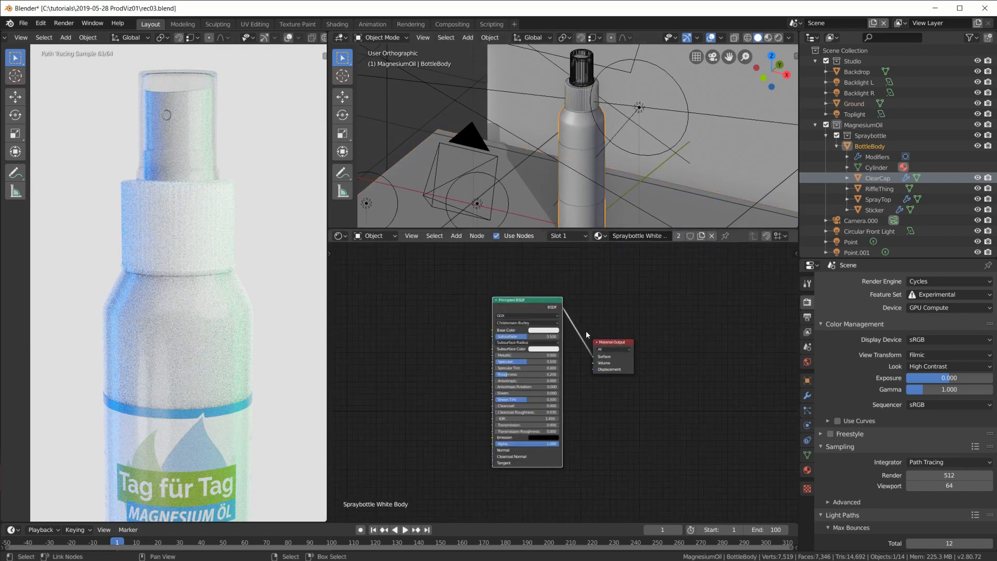
middle_drag(584, 319, 691, 357)
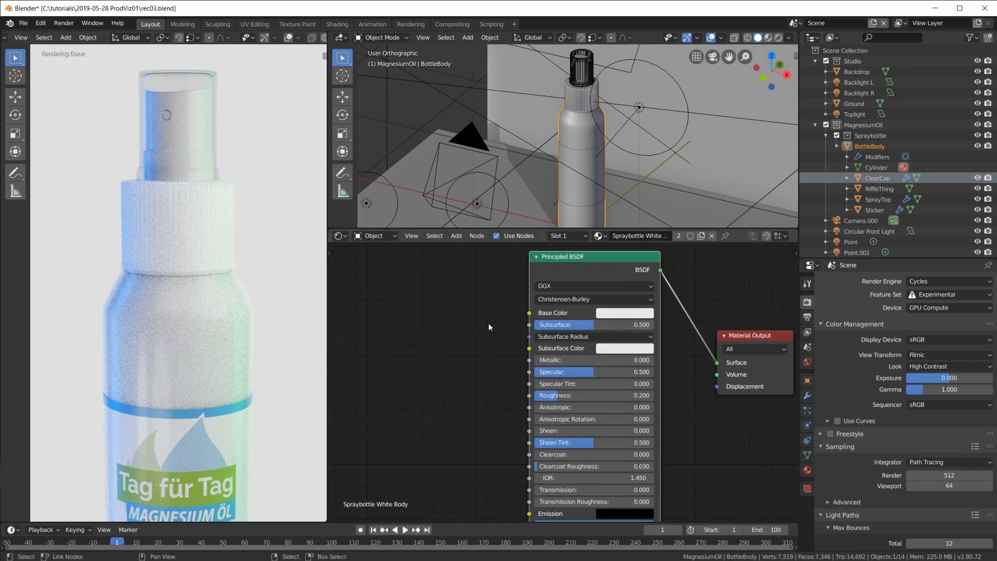
middle_drag(482, 331, 552, 346)
Add Ambient Occlusion and RGB Curves nodes to the bottle body's material and chain their colors into the Principled BSDF's Base Color
key(shift+a)
mouse_move(394, 326)
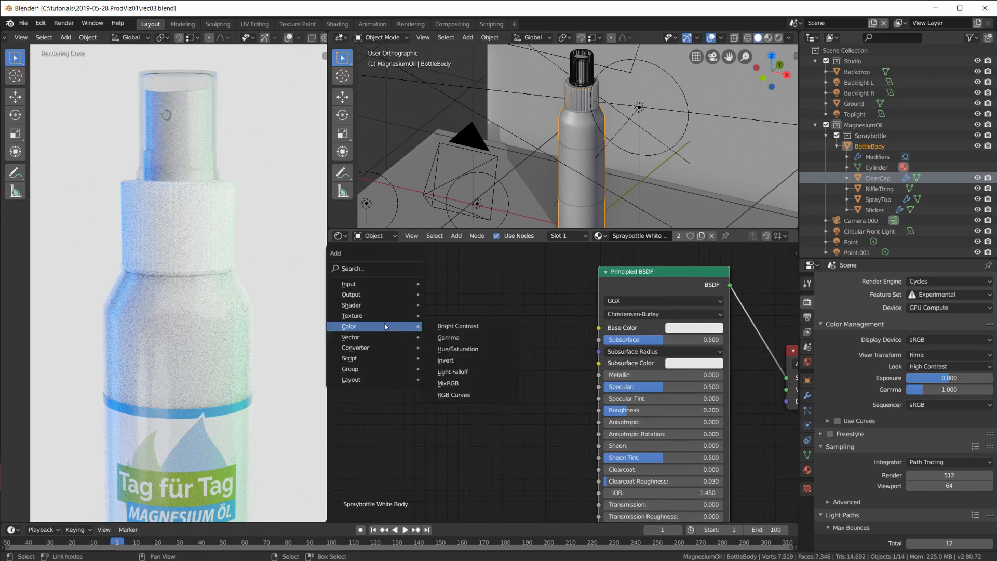
click(457, 285)
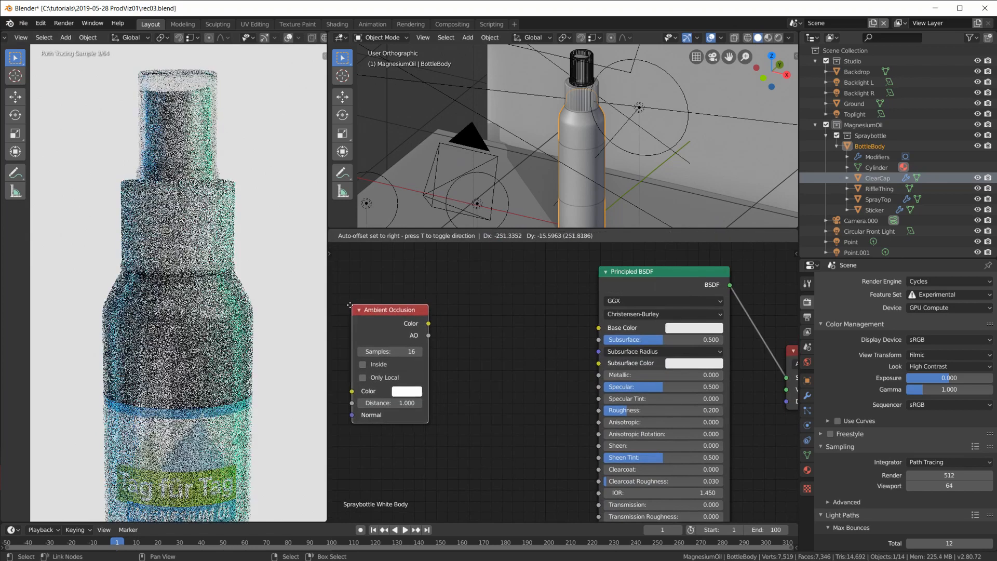
key(shift+a)
mouse_move(447, 395)
click(531, 463)
click(434, 294)
drag(422, 328, 440, 450)
drag(571, 305, 601, 328)
Set the bottle body's Ambient Occlusion node to 32 samples and a distance of 0.1
click(374, 356)
text(32)
key(Return)
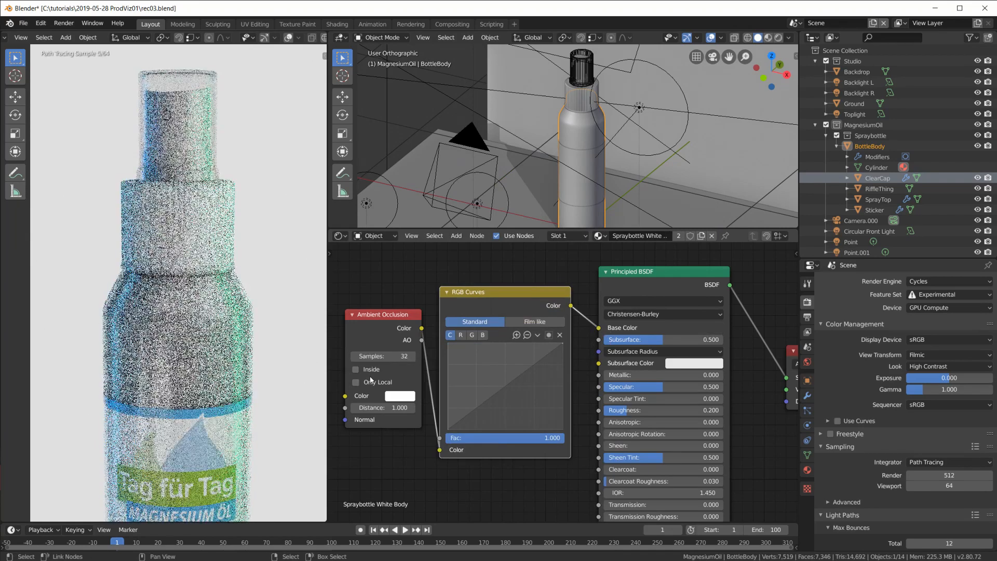
click(378, 409)
text(0.1)
key(Return)
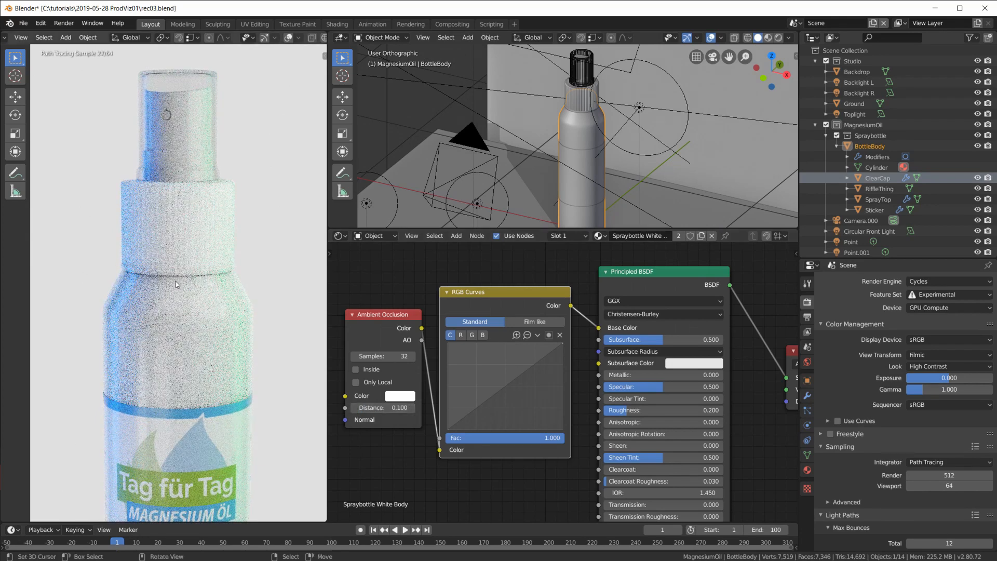
Inspect the occlusion around the bottle's collar and also connect the RGB Curves color to the Principled BSDF's Subsurface Color
shift+middle_drag(210, 274, 221, 46)
shift+middle_drag(161, 49, 152, 300)
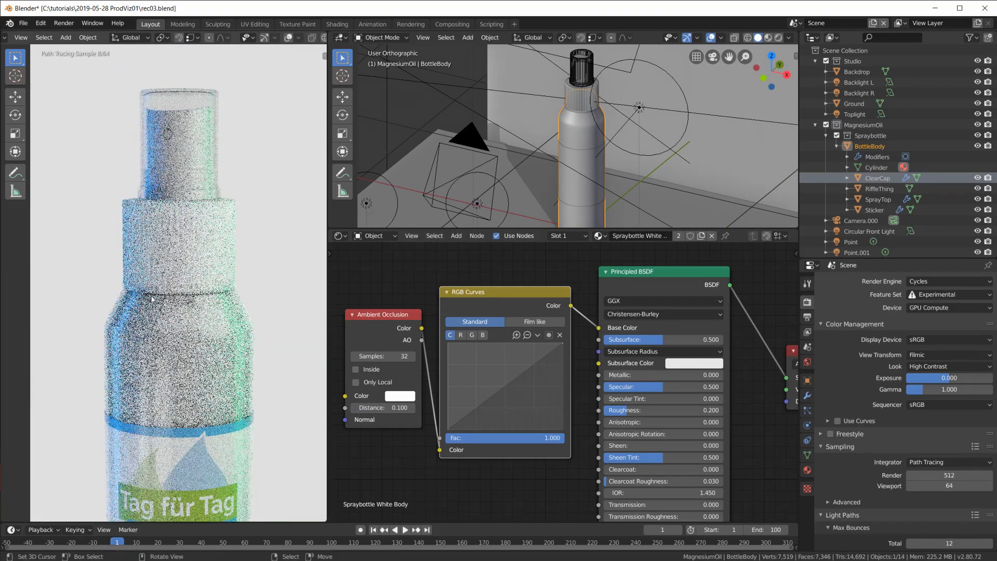
scroll(183, 300, up, 2)
mouse_move(599, 329)
mouse_down()
mouse_move(588, 340)
mouse_move(599, 328)
mouse_up()
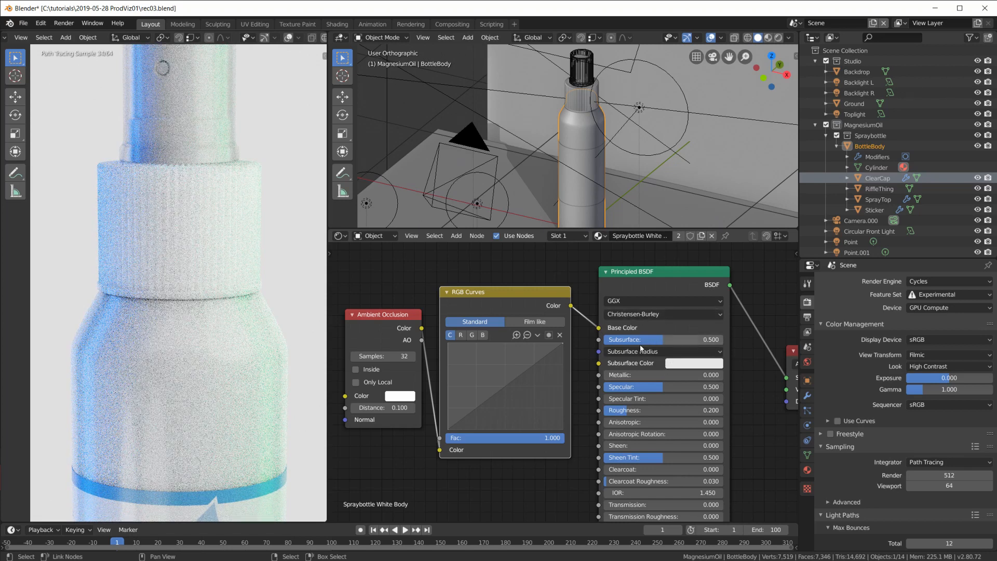
drag(571, 305, 599, 363)
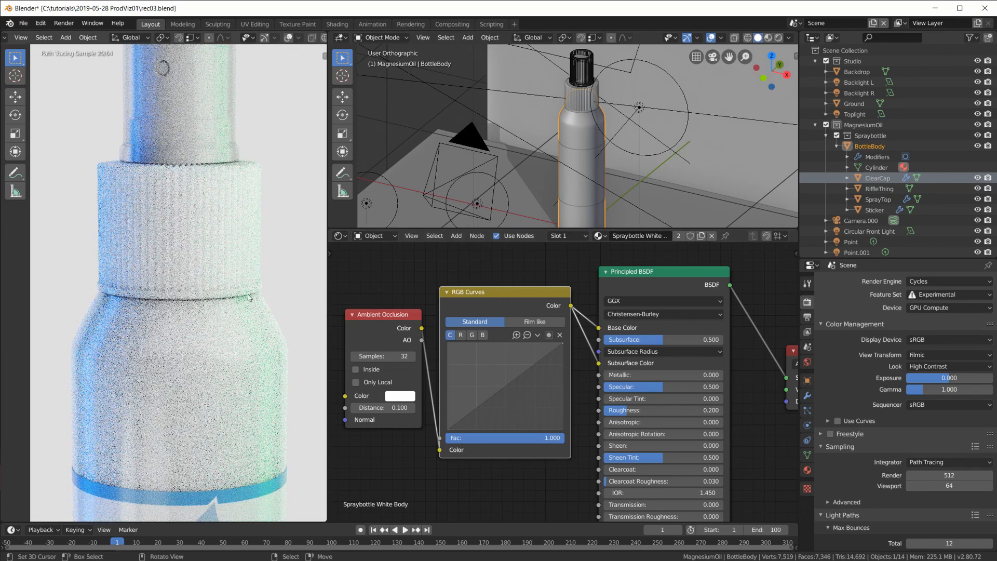
Reconnect RGB Curves to the Base Color and Subsurface Color, and bend its curve through about X 0.652, Y 0.555
drag(598, 329, 581, 357)
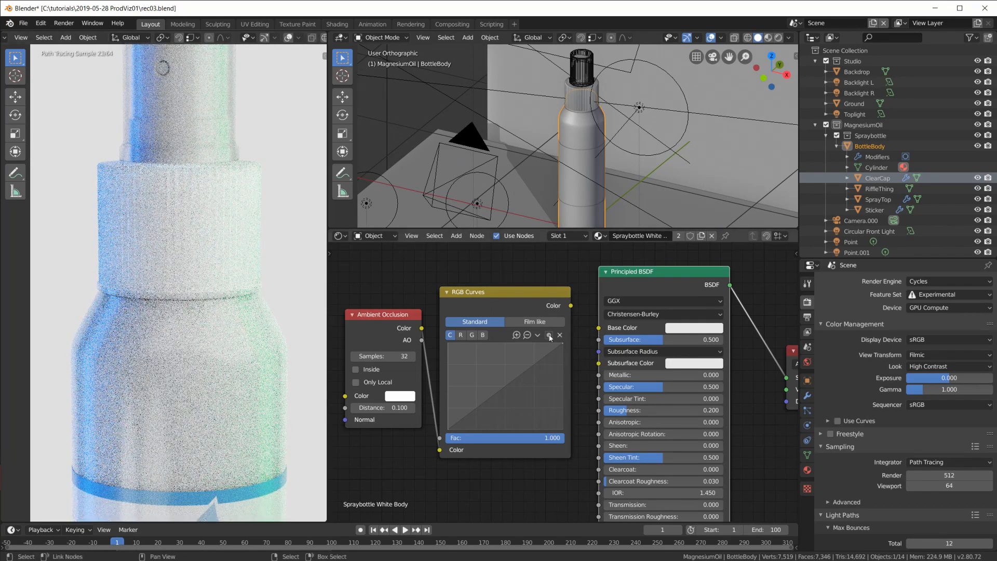
drag(571, 306, 598, 363)
drag(450, 429, 522, 393)
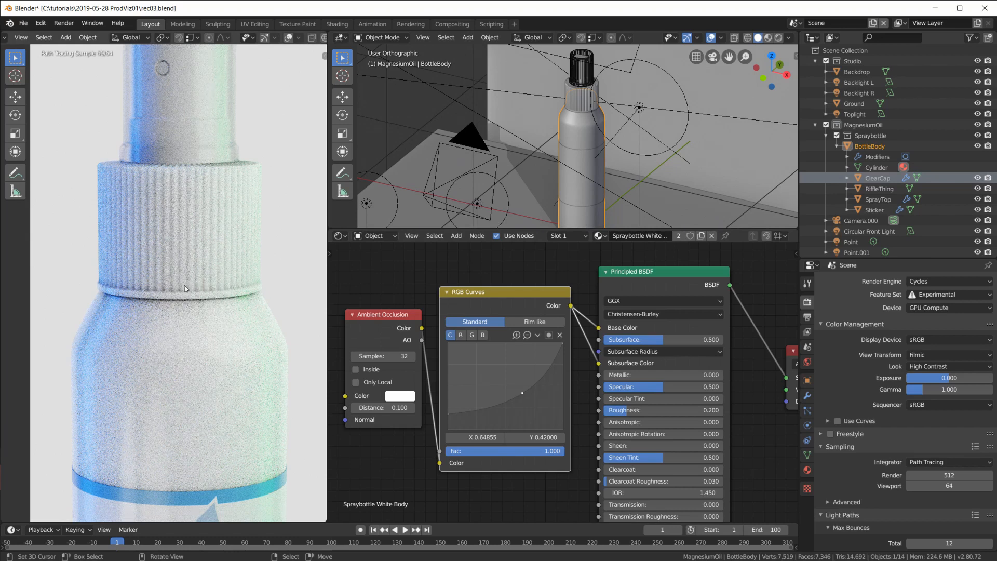
drag(522, 393, 523, 381)
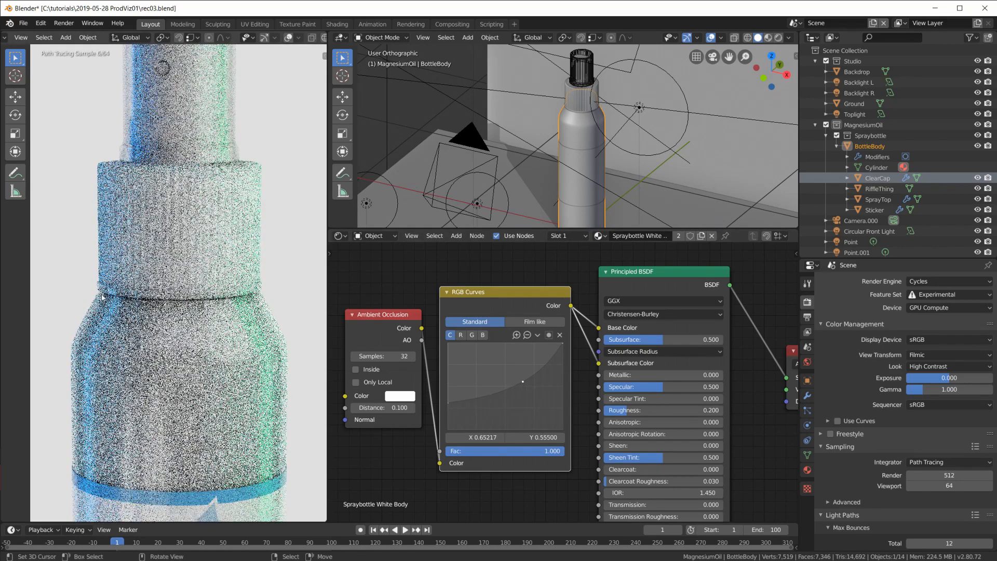
Examine the ambient occlusion on the whole bottle, around its label and at its base in the rendered view
scroll(225, 311, down, 5)
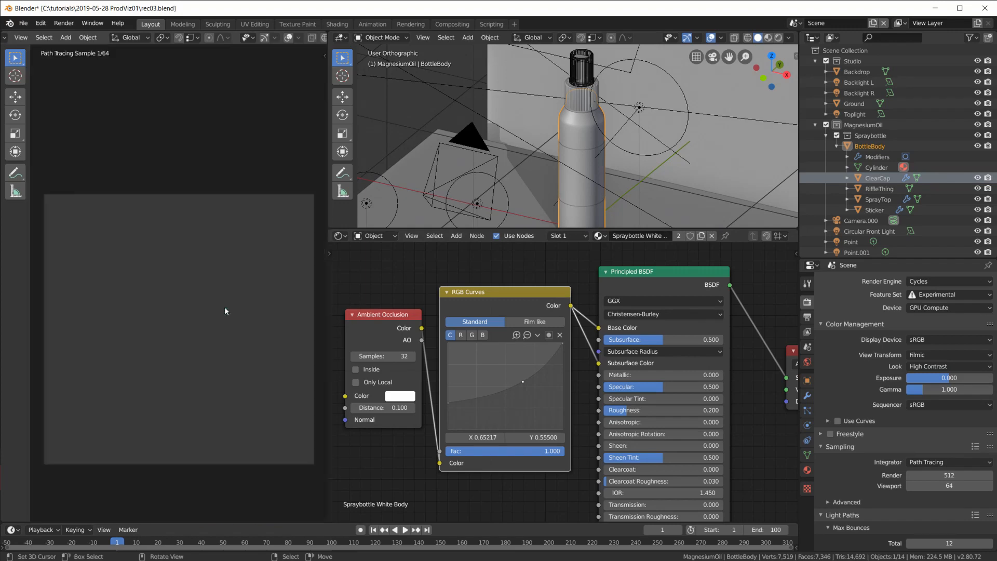
scroll(221, 322, up, 2)
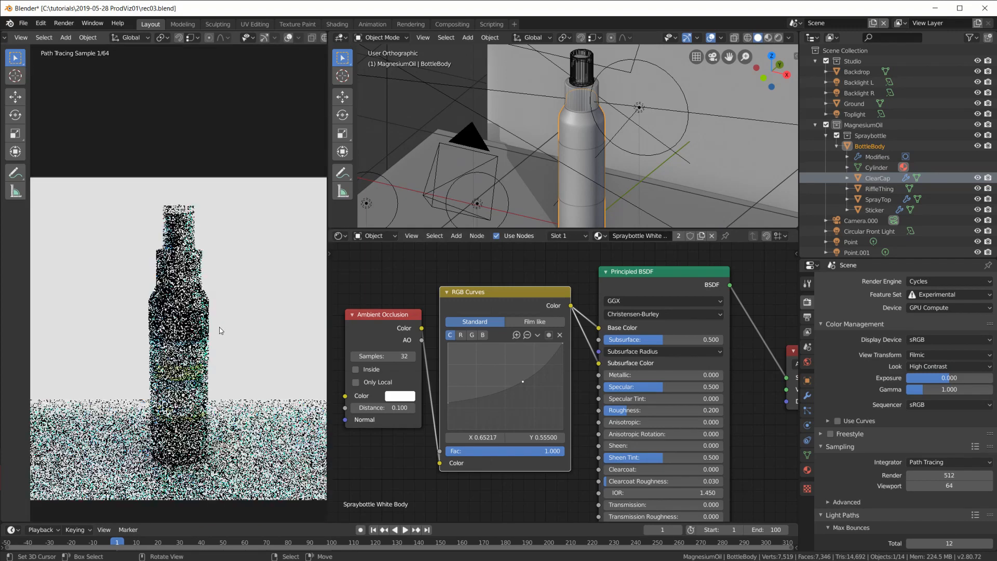
scroll(192, 334, down, 3)
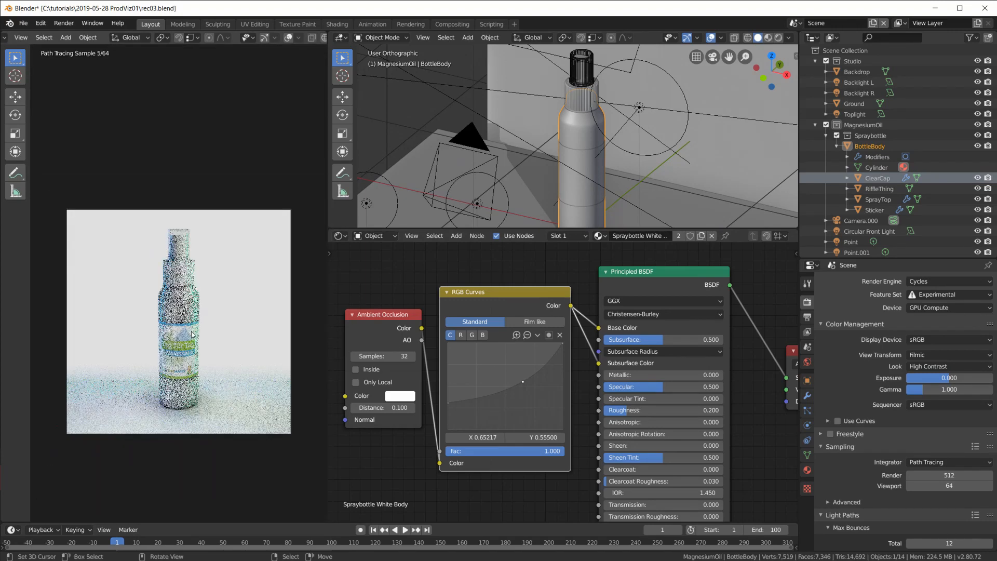
key(Home)
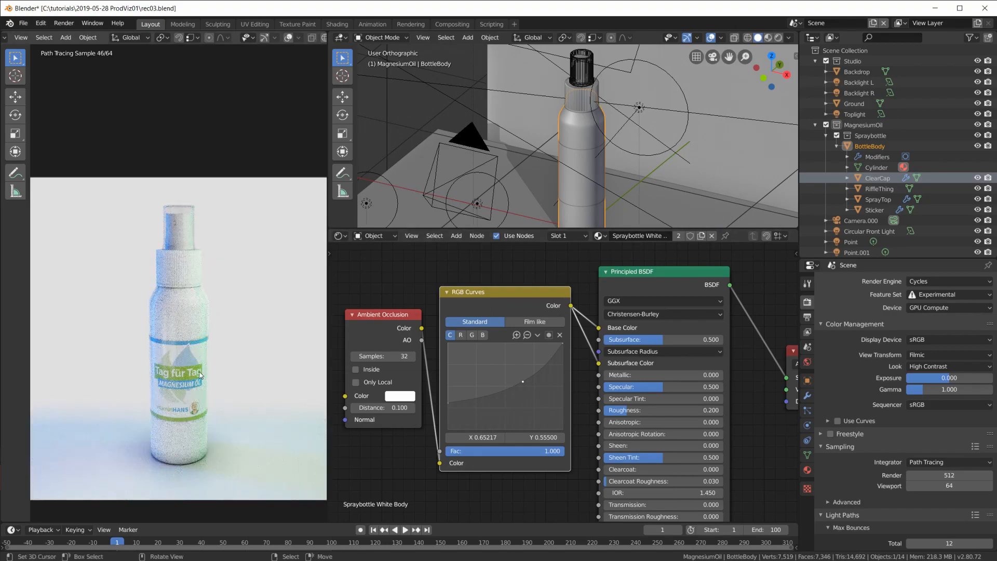
scroll(179, 291, up, 6)
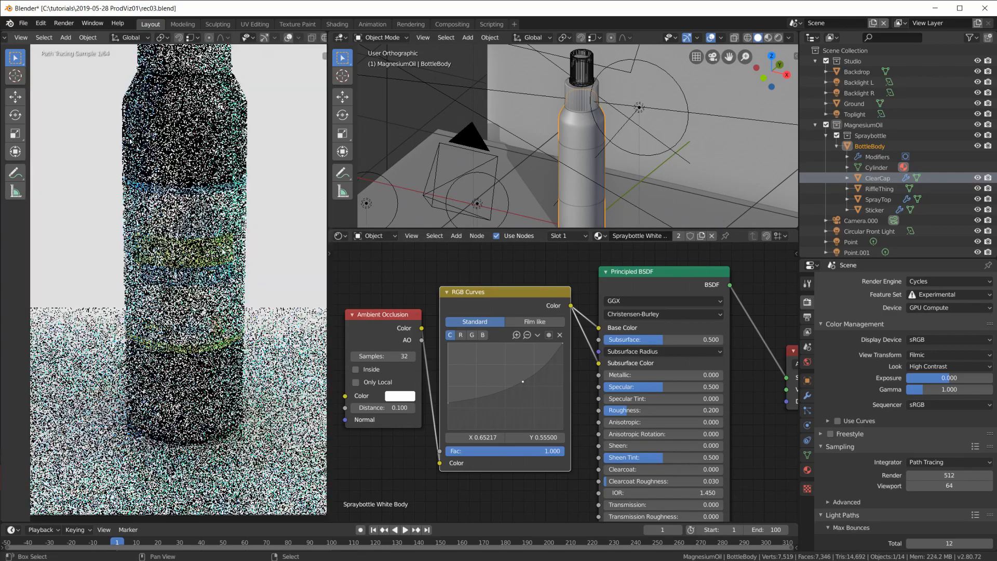
scroll(218, 467, up, 2)
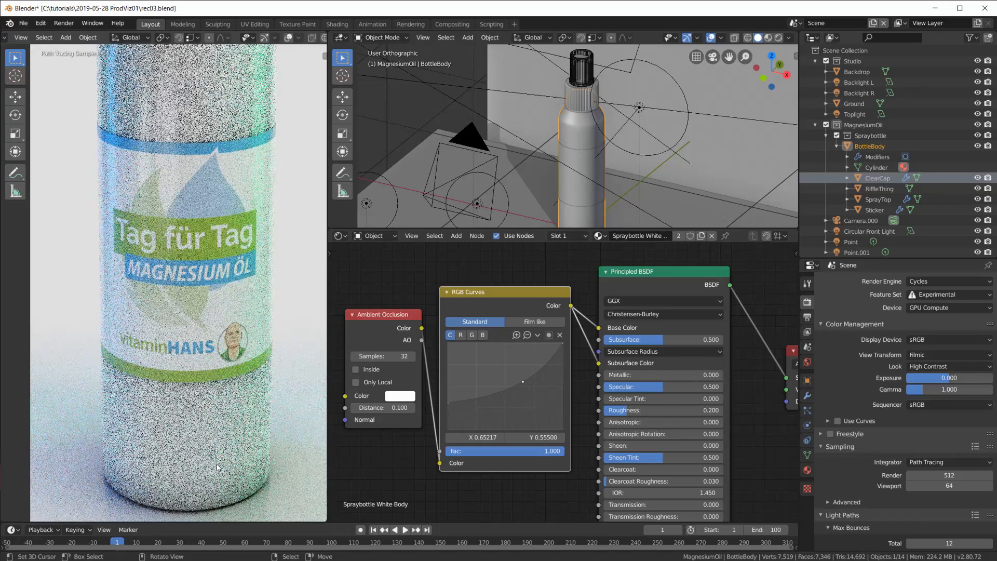
scroll(217, 463, down, 2)
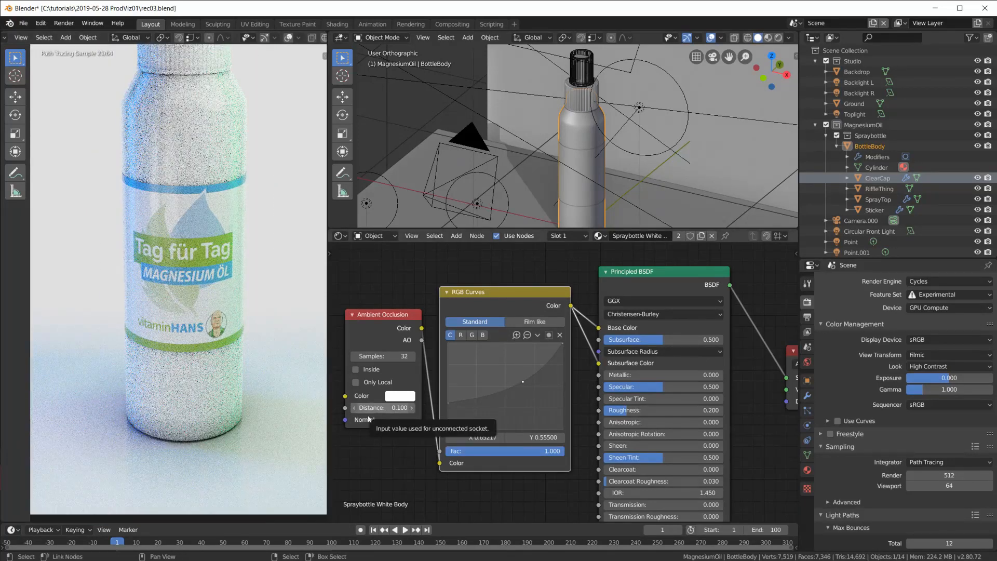
shift+scroll(211, 160, up, 2)
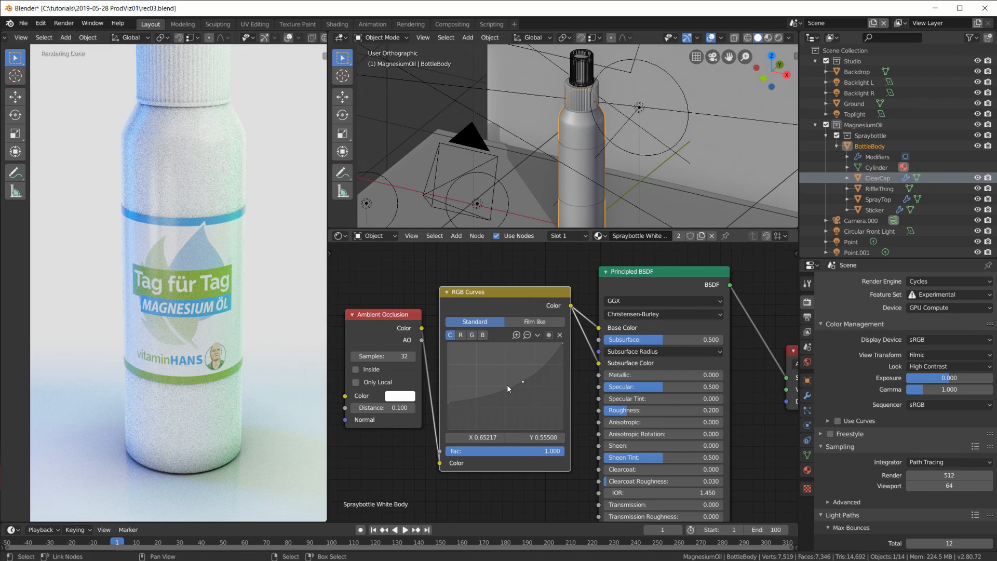
Move the Ambient Occlusion and RGB Curves nodes away from the Principled BSDF to make room between them
scroll(513, 366, down, 2)
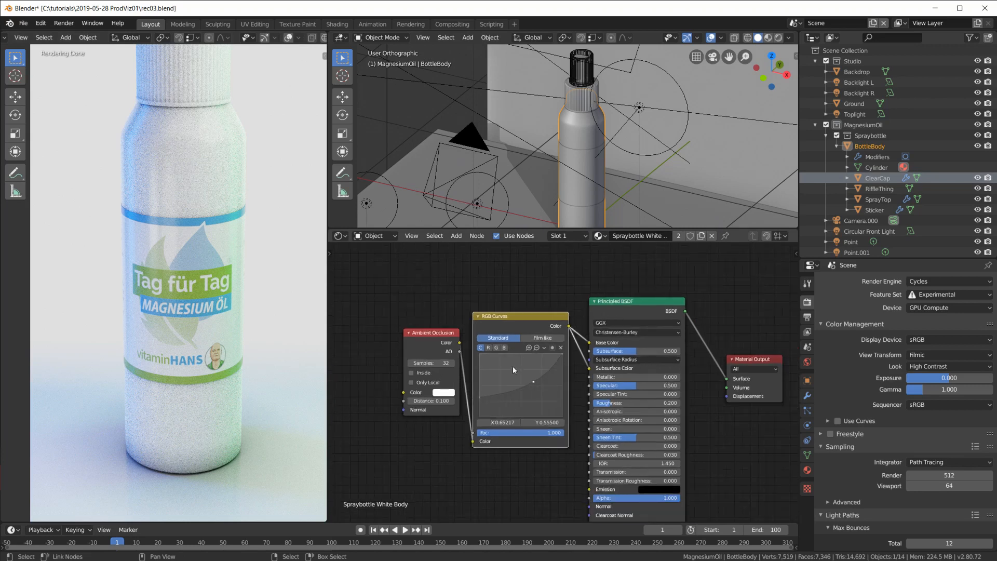
drag(515, 319, 511, 319)
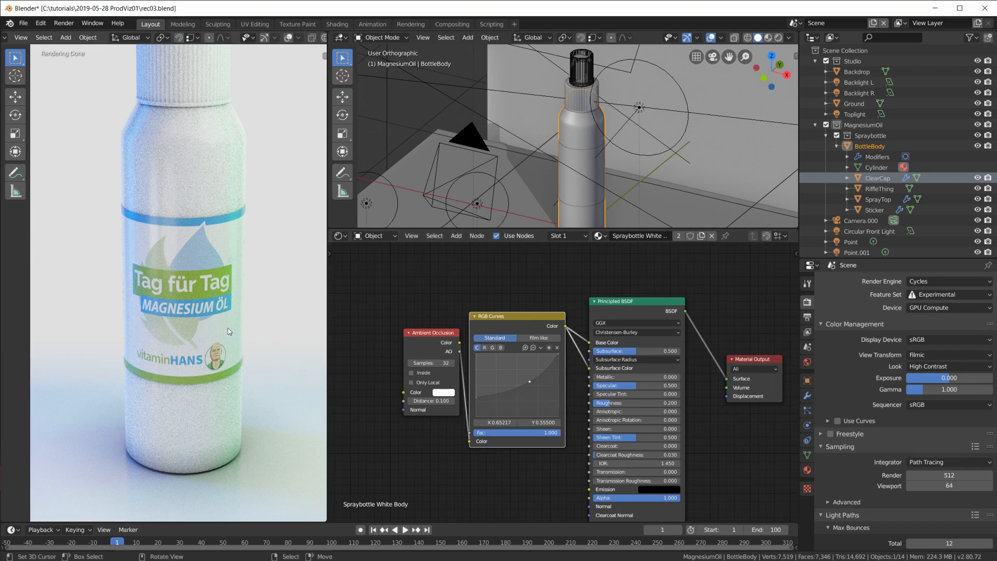
scroll(515, 332, down, 1)
drag(467, 355, 409, 362)
drag(519, 330, 432, 343)
scroll(496, 299, up, 2)
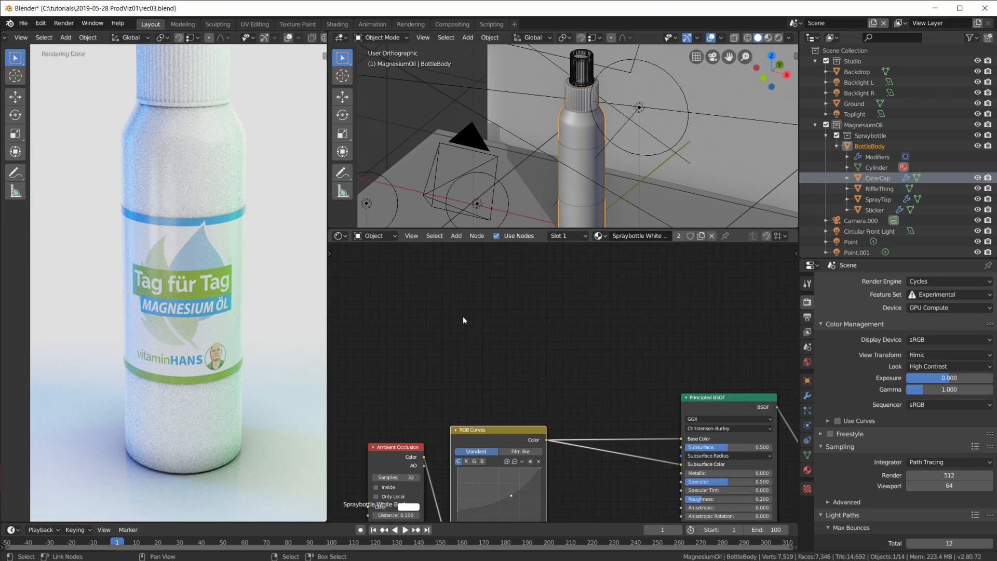
Orbit the solid viewport to the bottle's base and enlarge the node editor at the expense of both 3D viewports
middle_drag(564, 205, 612, 135)
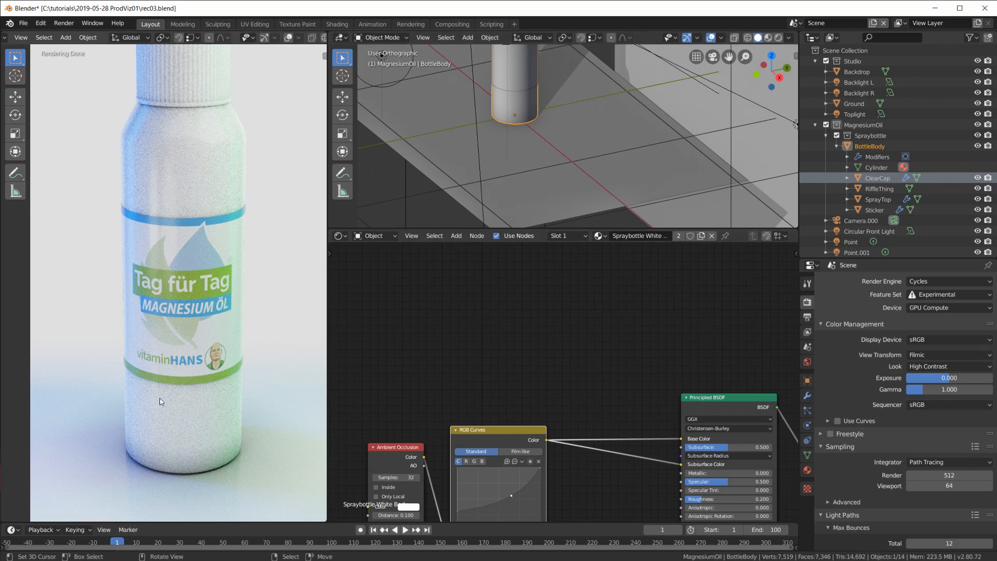
middle_drag(523, 376, 509, 315)
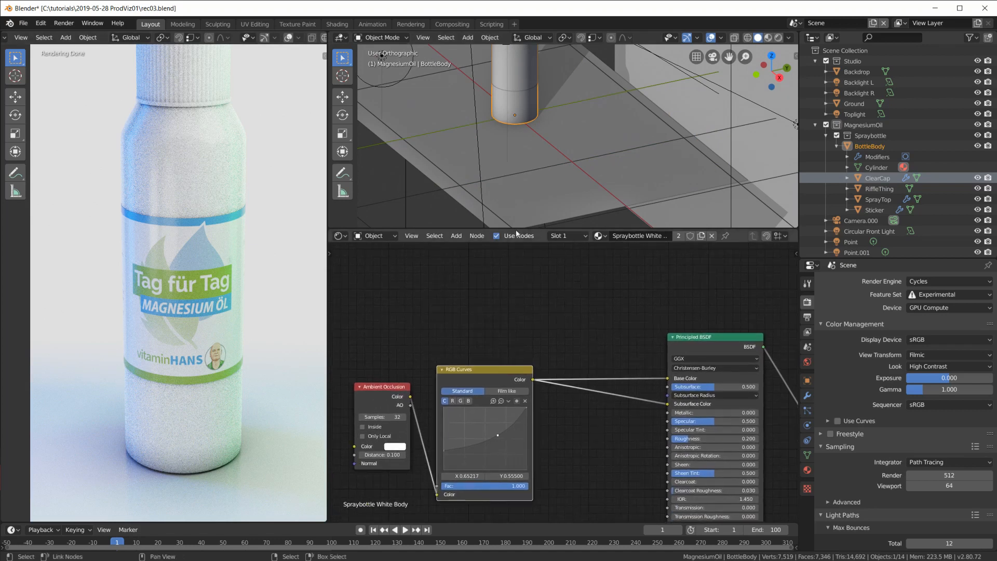
drag(517, 234, 516, 155)
drag(326, 265, 286, 266)
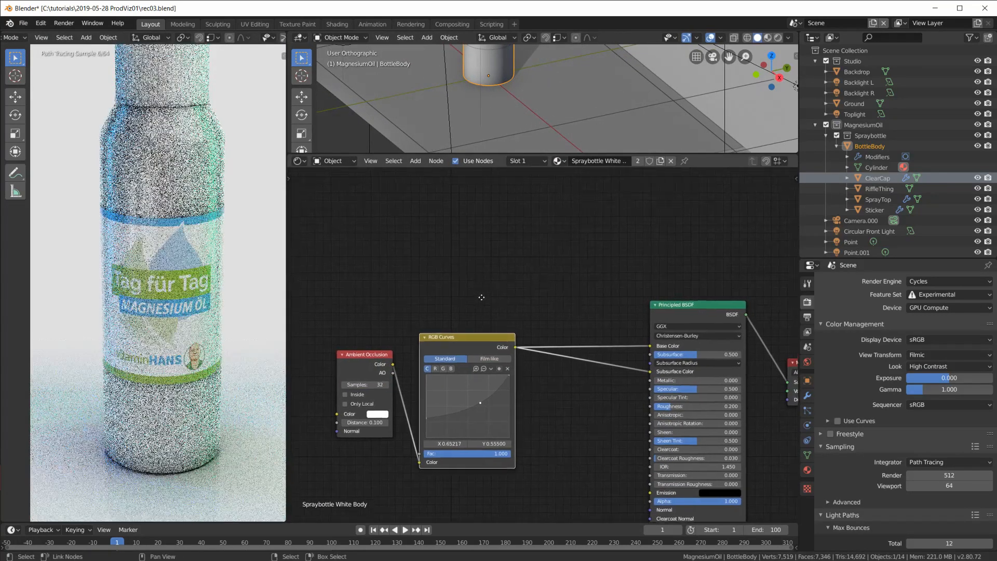
Add a Gradient Texture node above the RGB Curves node in the bottle body's material
middle_drag(481, 297, 480, 336)
key(shift+a)
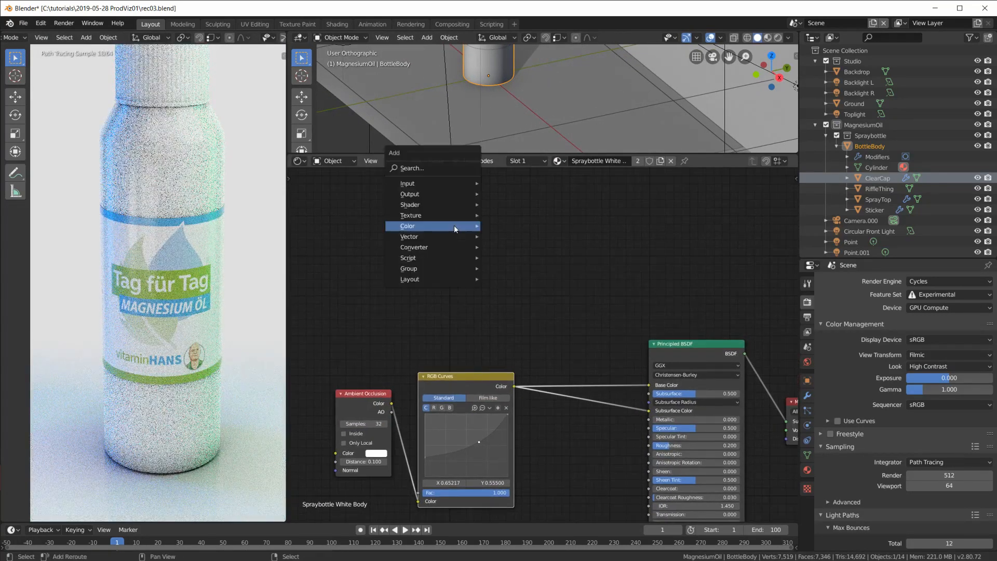
mouse_move(448, 205)
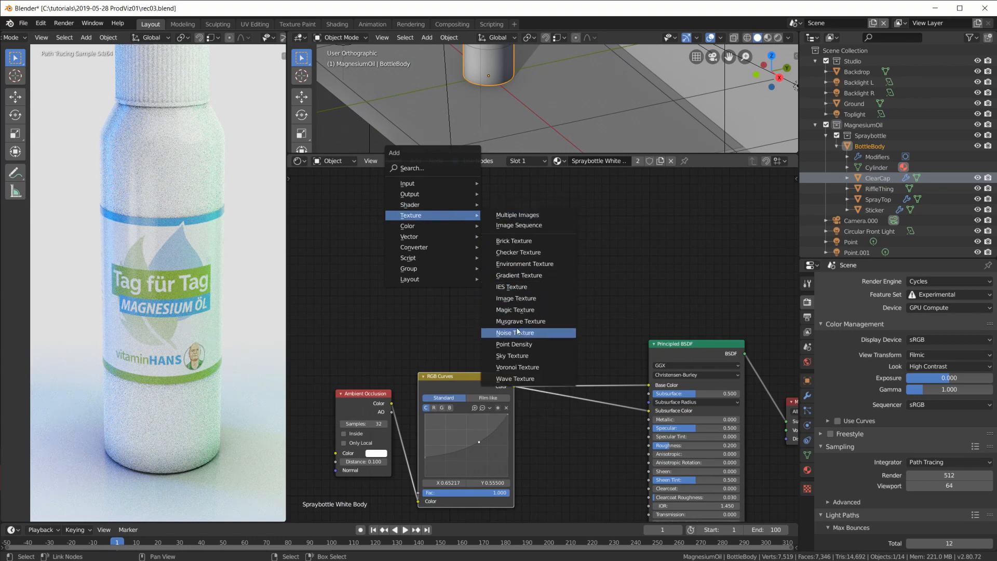
click(518, 276)
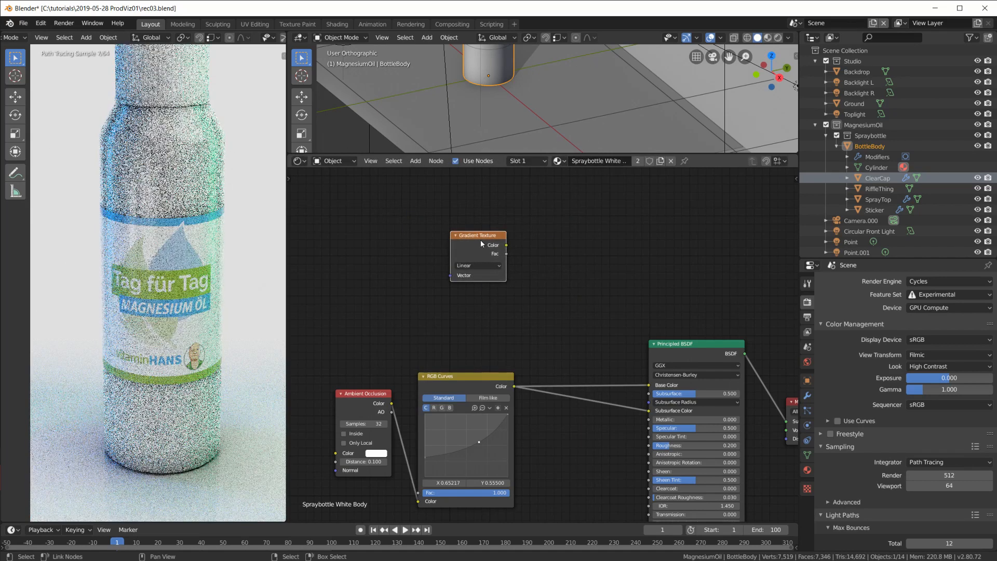
click(504, 241)
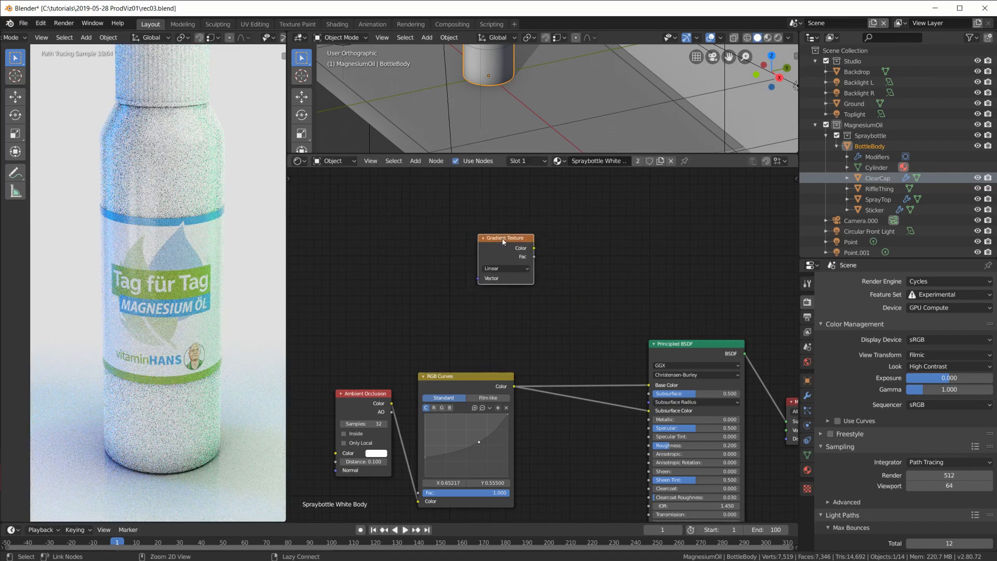
Add Texture Coordinate and Mapping nodes feeding the Gradient Texture, and drive the Mapping node with Object coordinates
key(ctrl+t)
scroll(407, 212, up, 1)
middle_drag(414, 223, 470, 273)
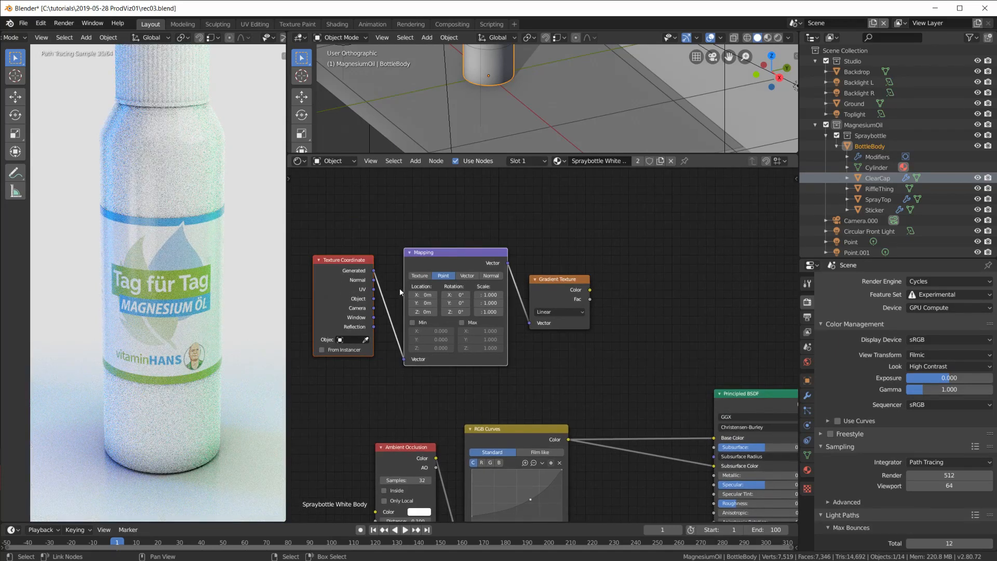
scroll(443, 331, up, 1)
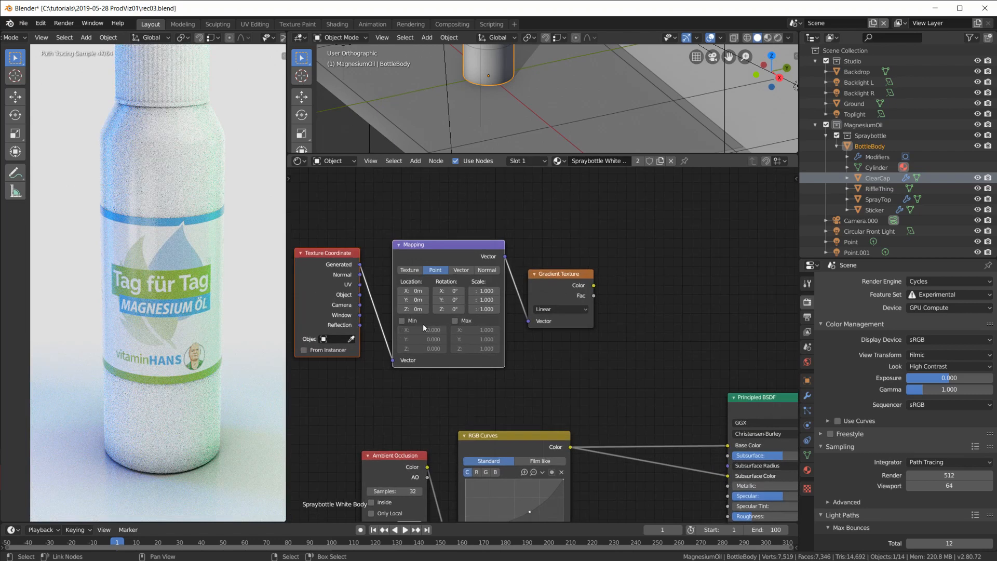
drag(360, 298, 400, 361)
Preview the Gradient Texture on the bottle and set the Mapping node to Texture type with a Y rotation of 90°
ctrl+shift+click(553, 285)
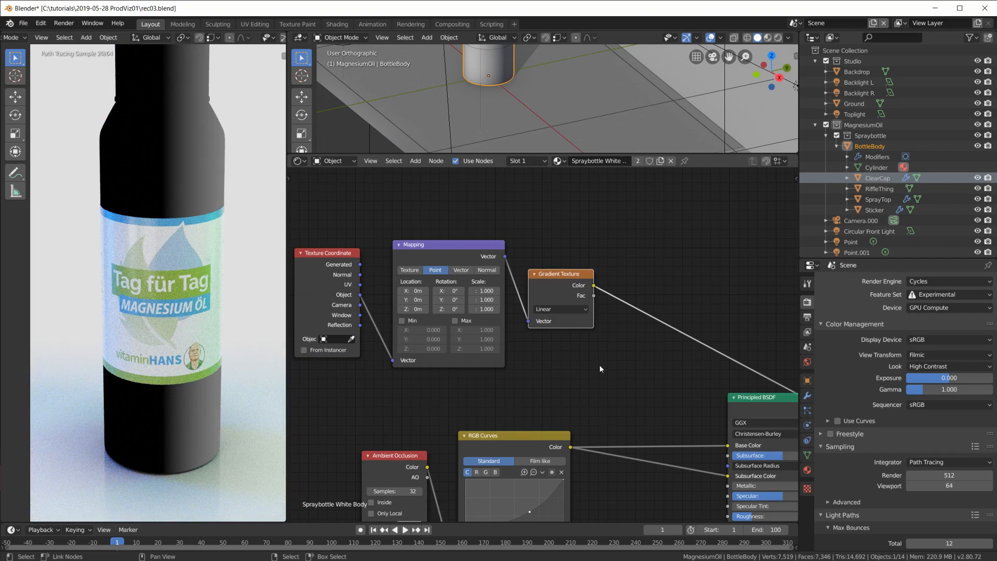
click(411, 271)
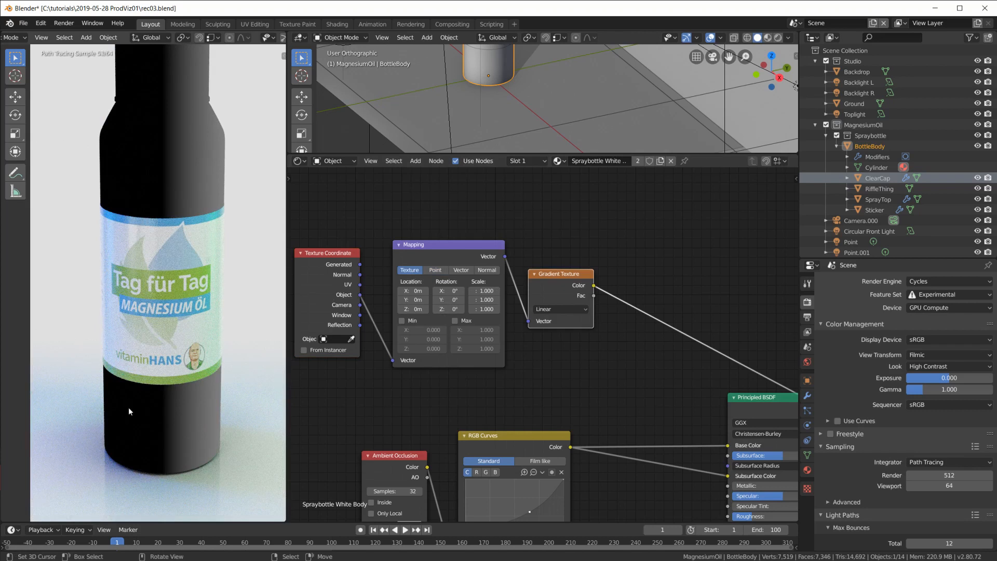
middle_drag(656, 383, 683, 396)
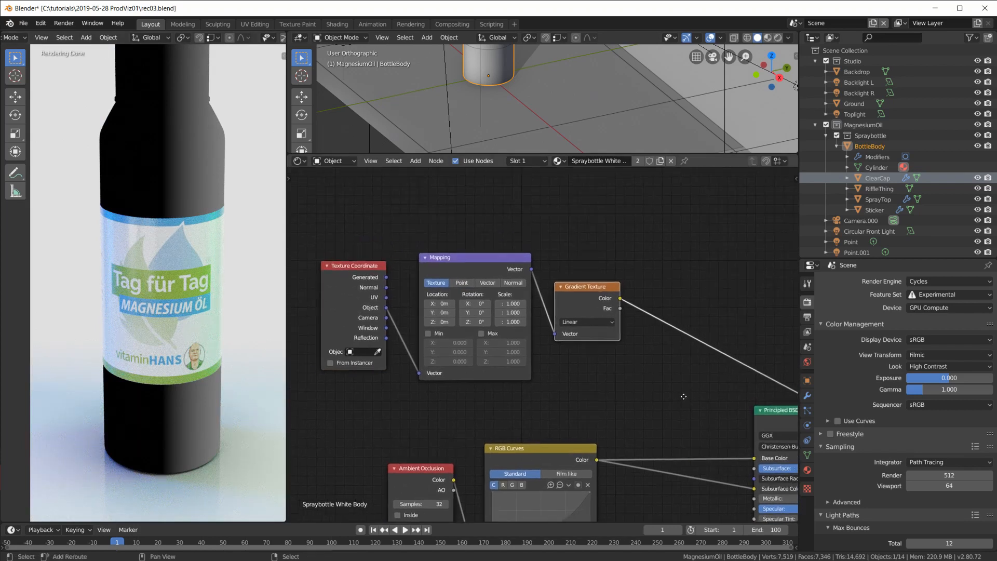
click(477, 314)
text(90)
key(Return)
Set the Mapping node's X scale to 0.1 and its Z location to 0.19 m
click(512, 304)
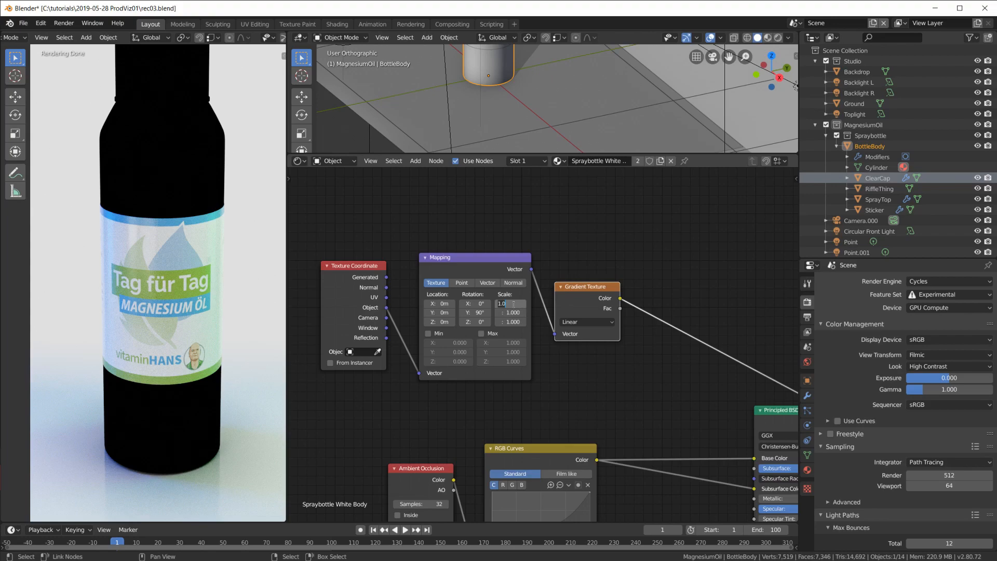
text(0.1)
key(Return)
drag(440, 322, 464, 322)
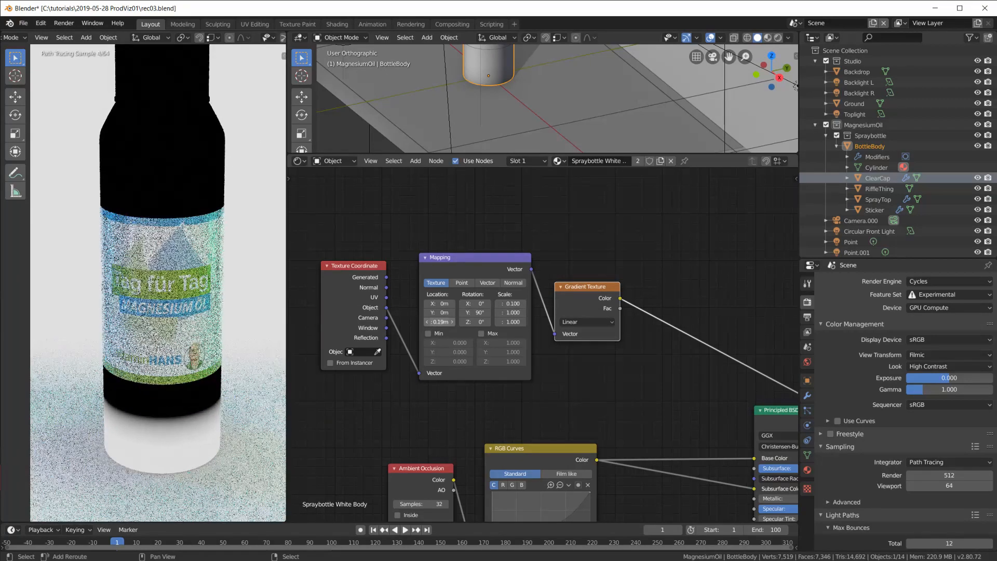
Set the Mapping node's Y rotation to 0° to compare the gradient's direction, and return it to 90°
scroll(458, 294, up, 1)
scroll(459, 292, up, 3)
middle_drag(446, 314, 501, 356)
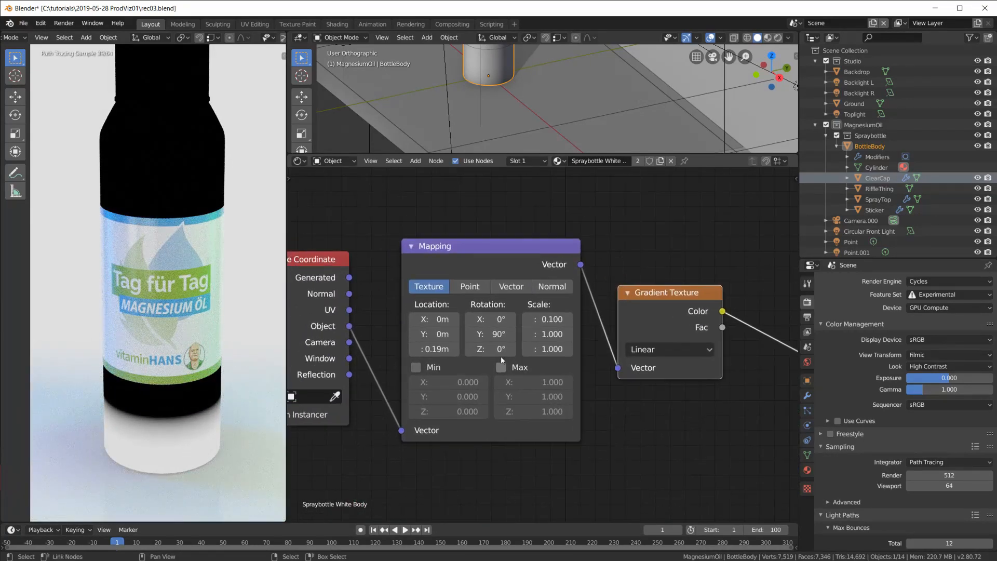
scroll(501, 357, up, 1)
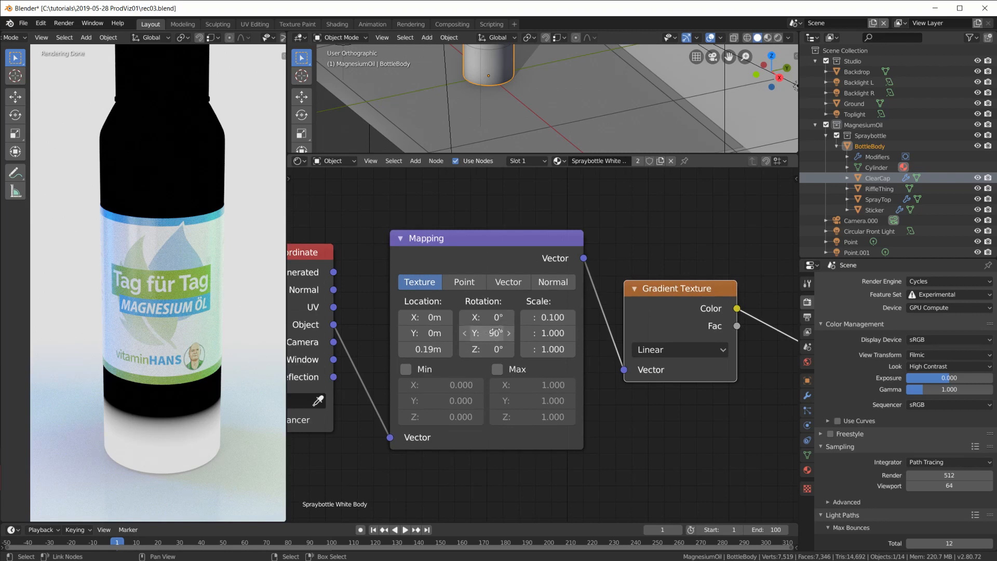
mouse_move(438, 253)
mouse_down()
mouse_move(444, 246)
mouse_move(432, 244)
mouse_up()
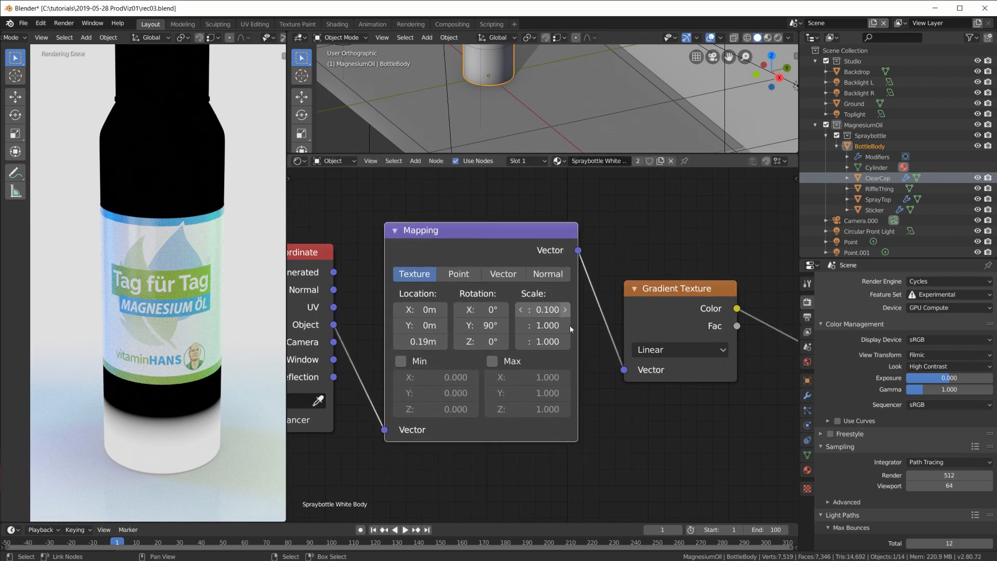
click(485, 325)
text(0)
key(Return)
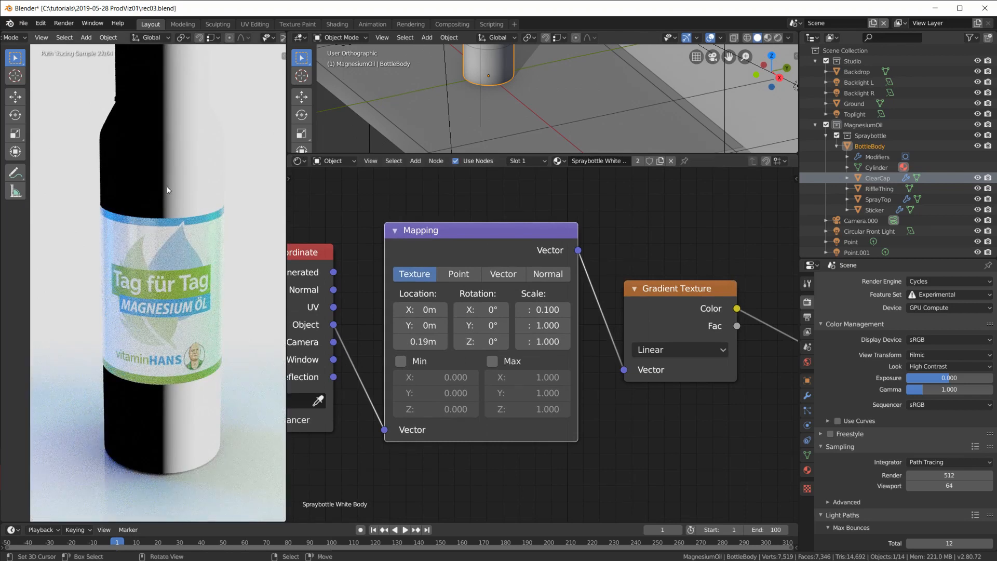
click(485, 325)
text(90)
key(Return)
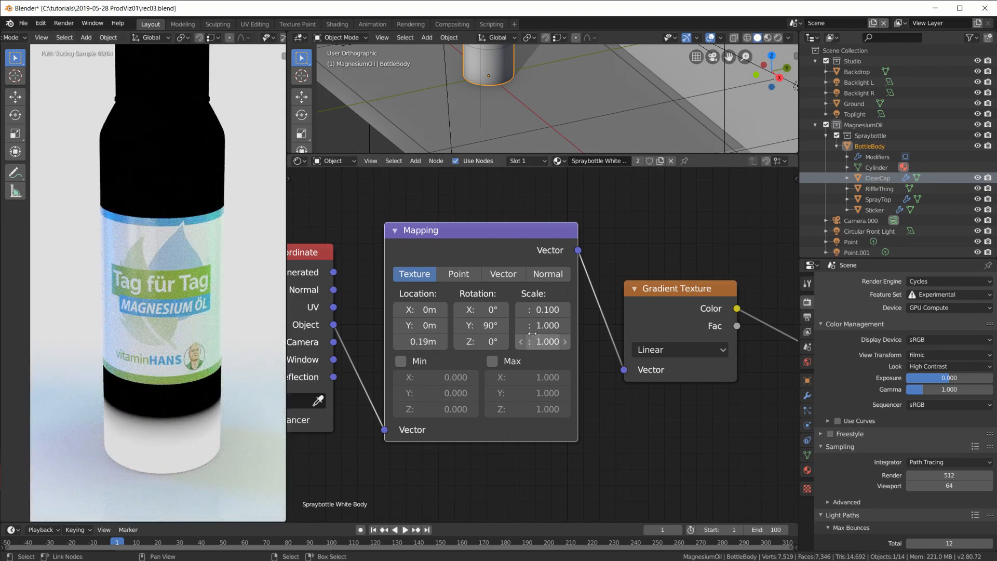
Try an X scale of 0.5 on the Mapping node to compare the gradient's softness, and return it to 0.1
click(549, 309)
text(0.5)
key(Return)
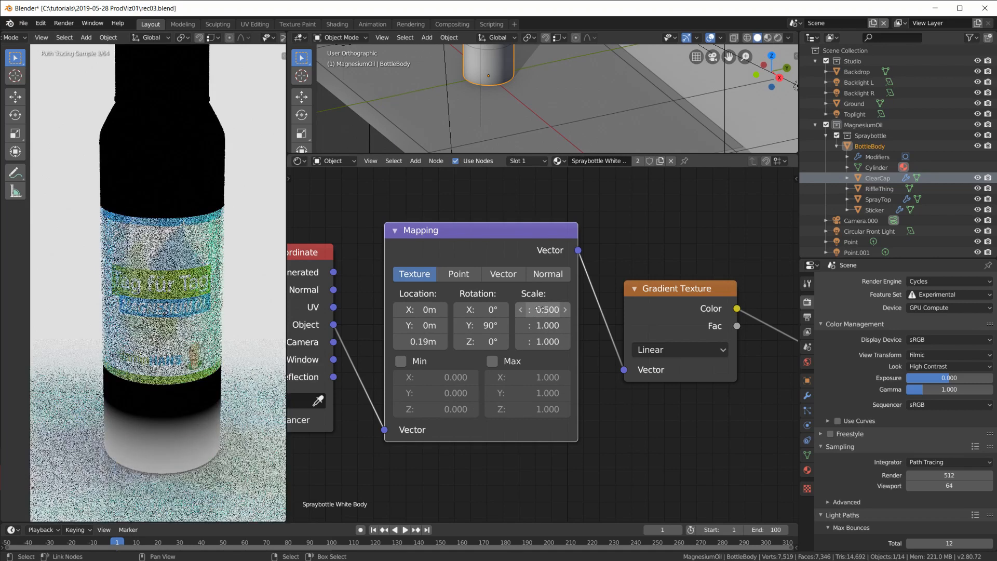
click(548, 306)
text(0.1)
key(Return)
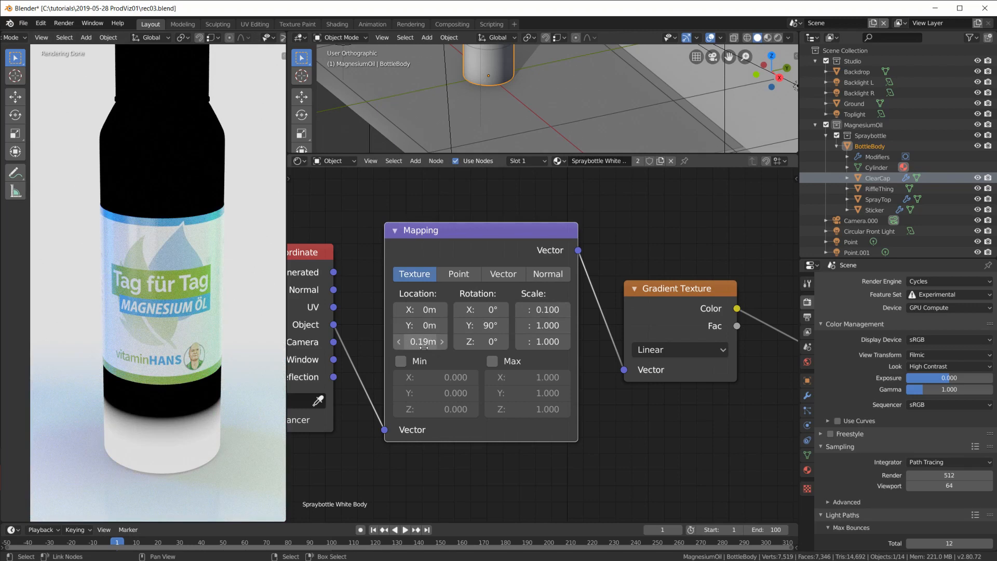
Preview the RGB Curves output on the bottle and examine the ambient occlusion around the cap, neck and base
mouse_move(417, 343)
mouse_down()
mouse_move(457, 343)
mouse_move(419, 343)
mouse_up()
scroll(545, 345, down, 8)
middle_drag(689, 453, 541, 223)
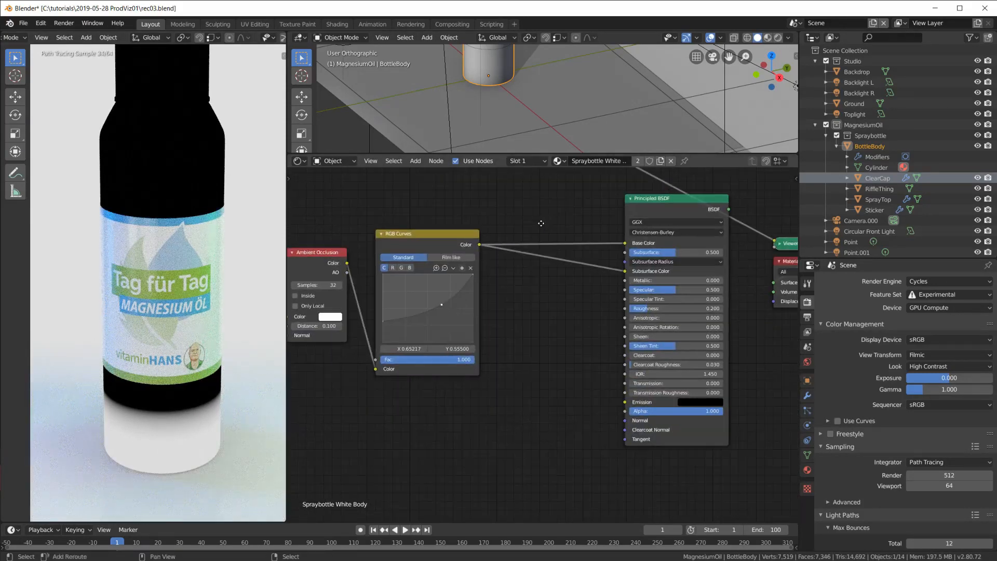
ctrl+shift+click(432, 239)
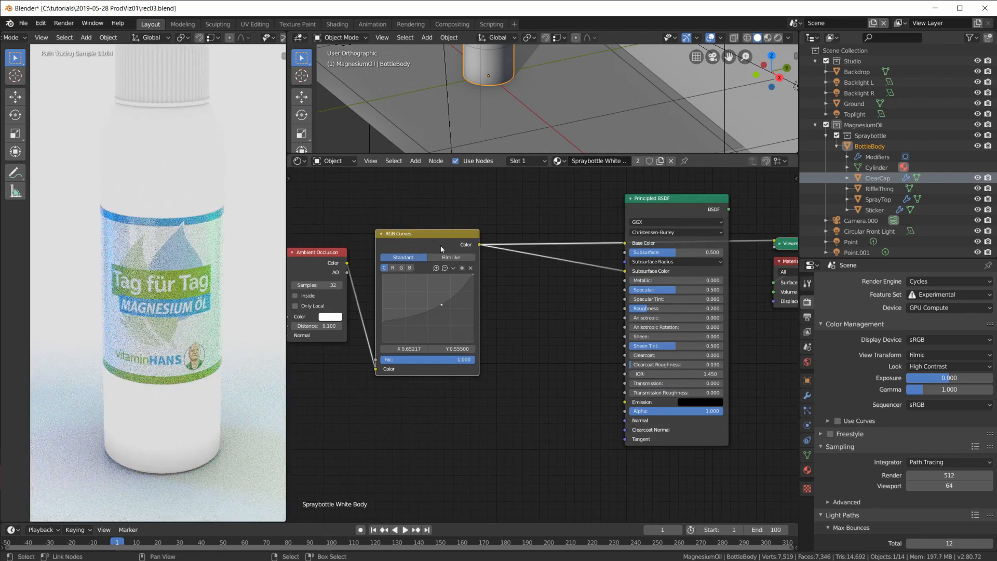
middle_drag(554, 245, 505, 348)
shift+middle_drag(194, 106, 195, 196)
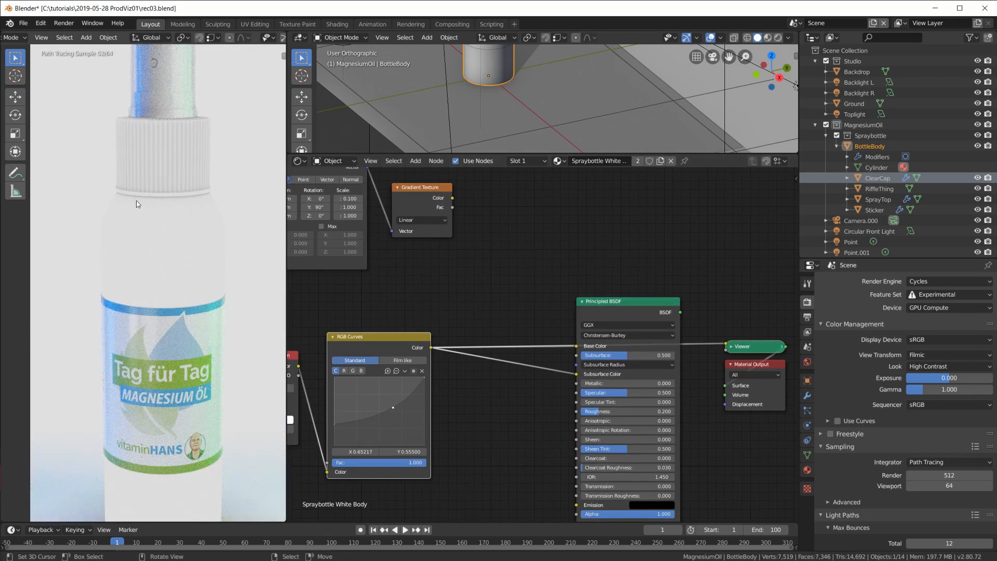
shift+middle_drag(214, 453, 201, 275)
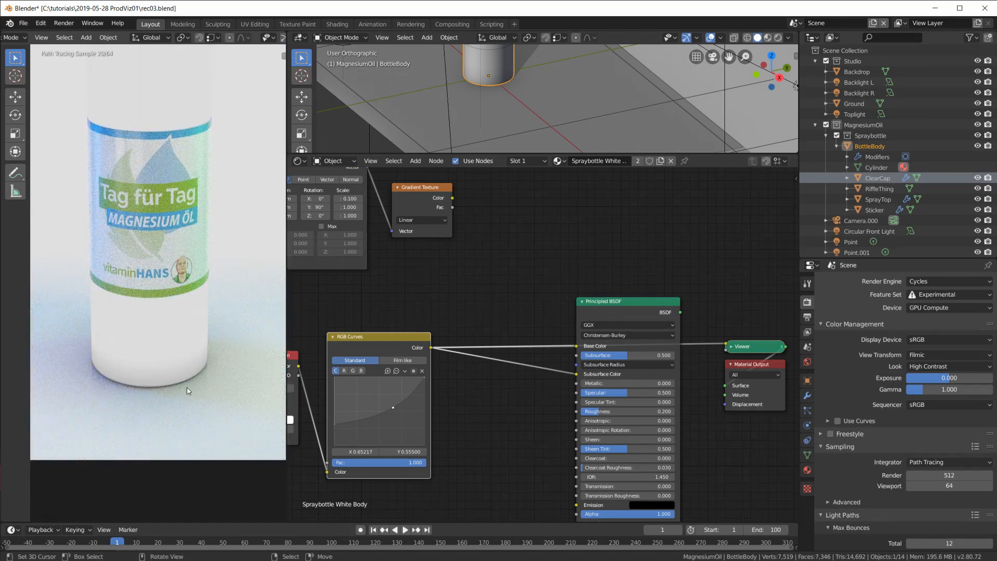
scroll(188, 391, up, 2)
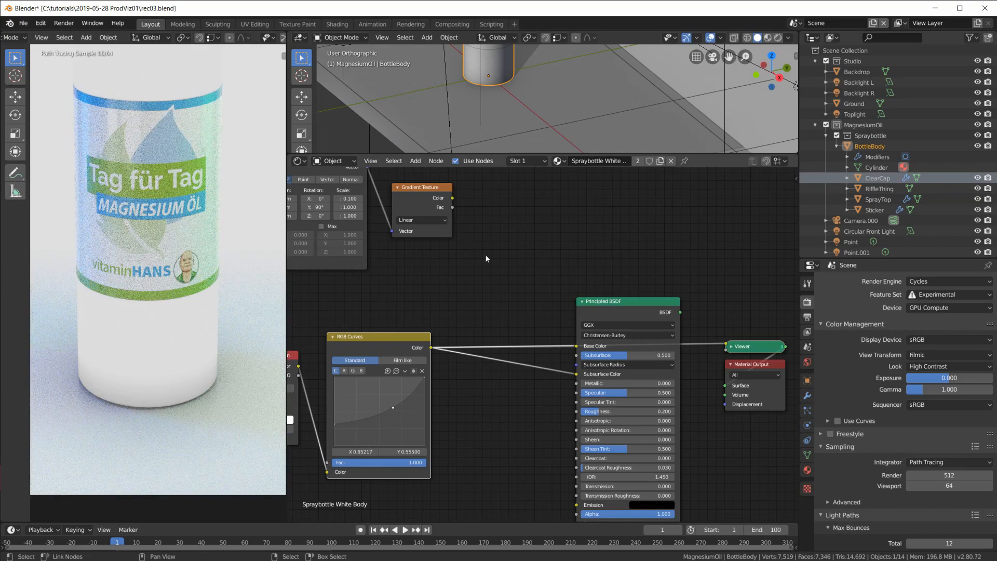
Preview the Gradient Texture again, insert a MixRGB node on its link to the Viewer, and set the blend mode to Add
ctrl+shift+click(410, 190)
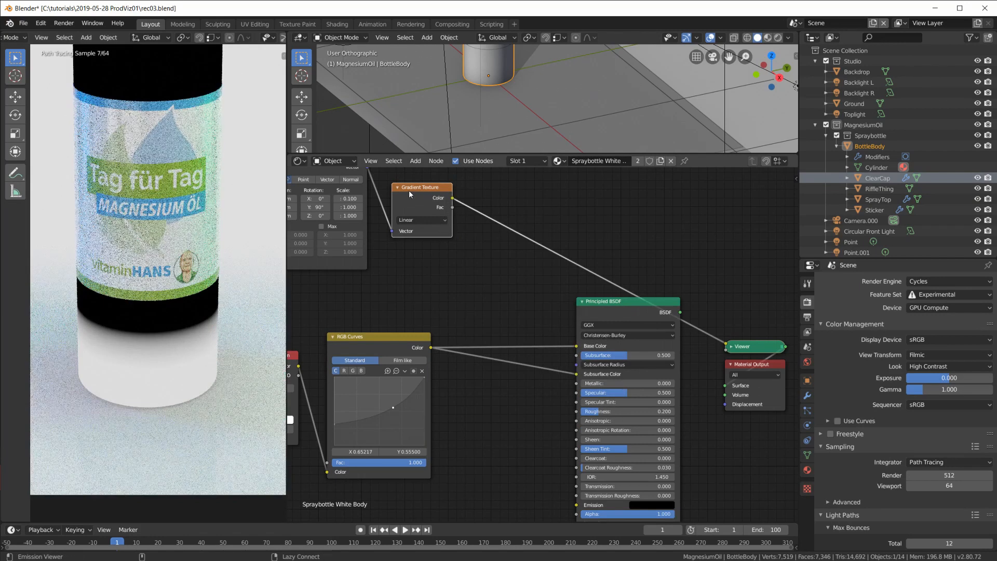
key(shift+a)
mouse_move(495, 275)
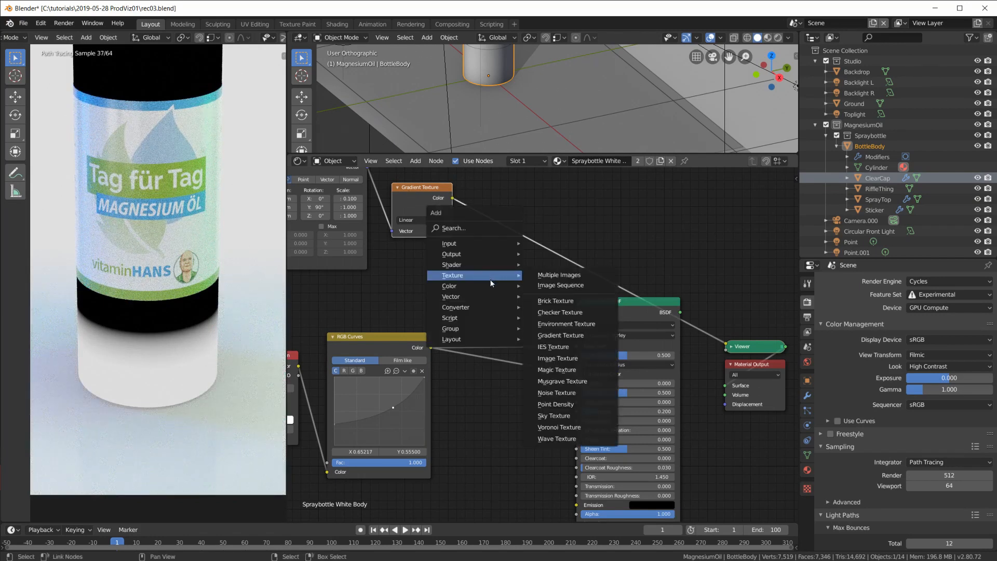
click(556, 338)
click(489, 229)
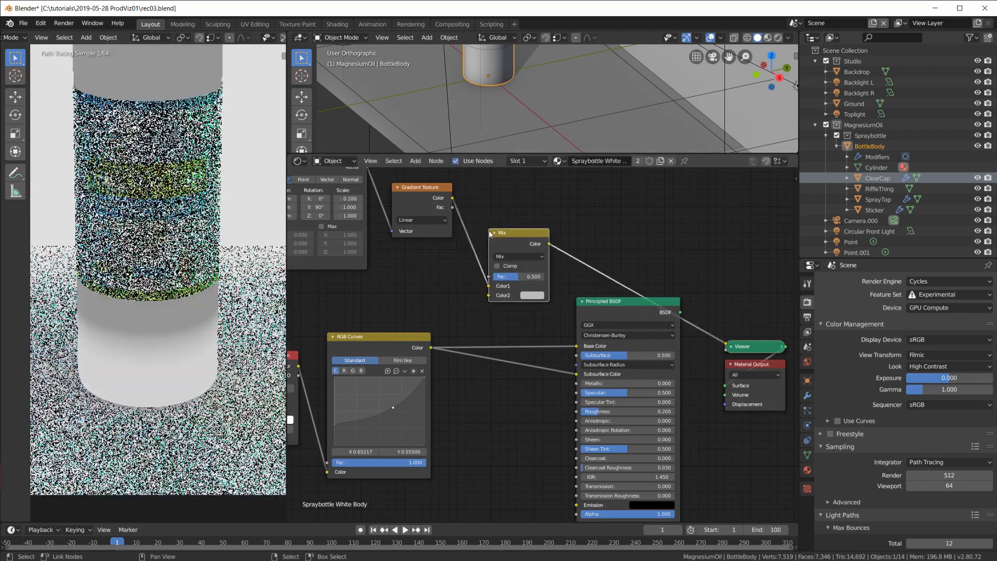
click(517, 257)
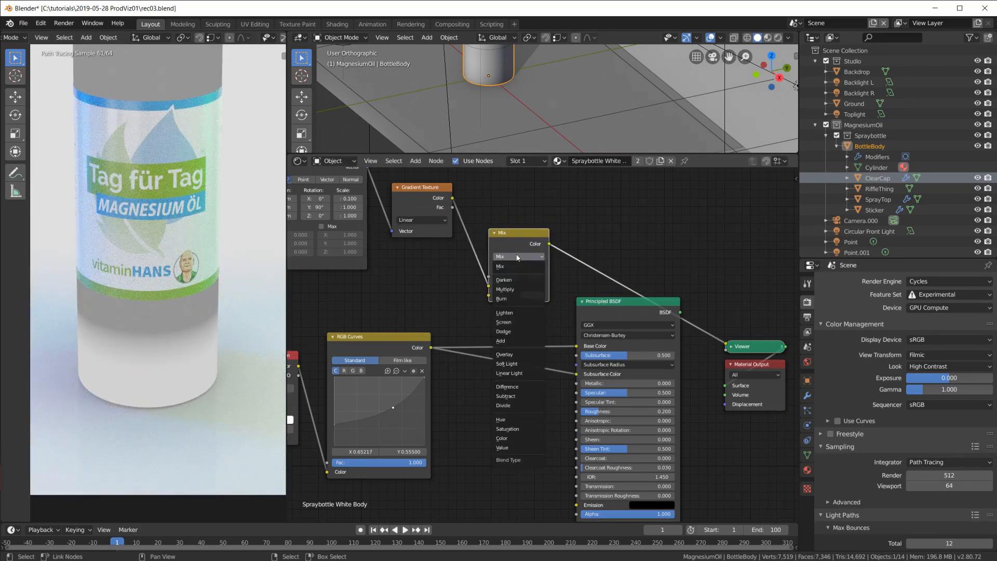
click(501, 340)
Wire the Gradient Texture into the Add node's Fac and the RGB Curves into Color1, and set Color2 to white
drag(431, 347, 489, 295)
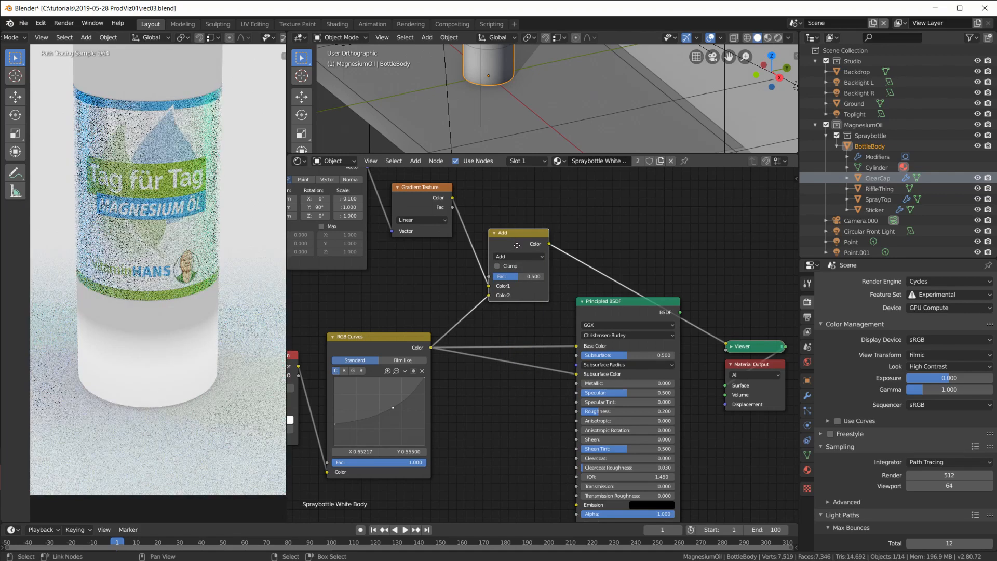
drag(515, 234, 521, 258)
mouse_move(494, 319)
mouse_down()
mouse_move(498, 301)
mouse_move(483, 309)
mouse_move(497, 299)
mouse_up()
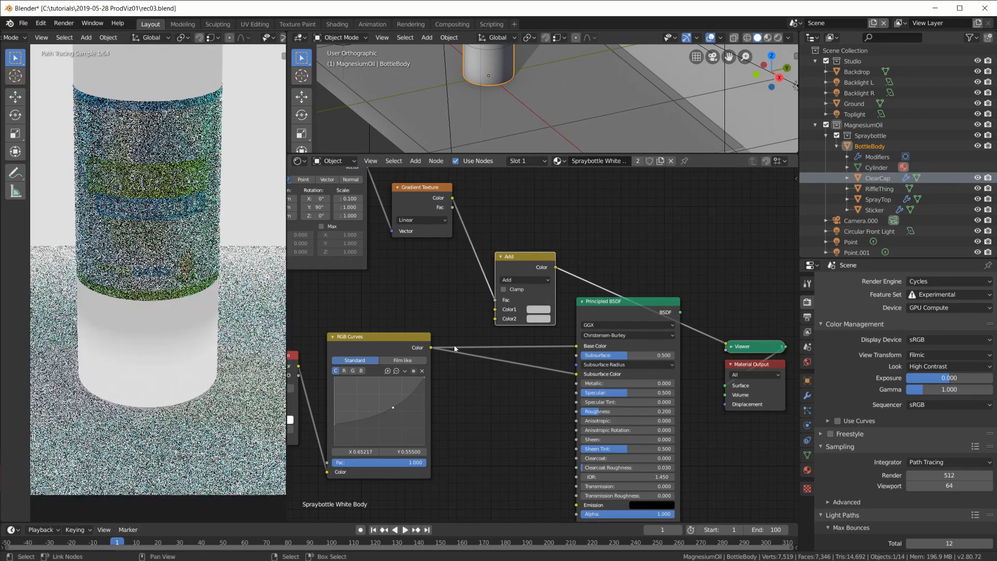
drag(432, 348, 496, 310)
click(540, 318)
click(603, 208)
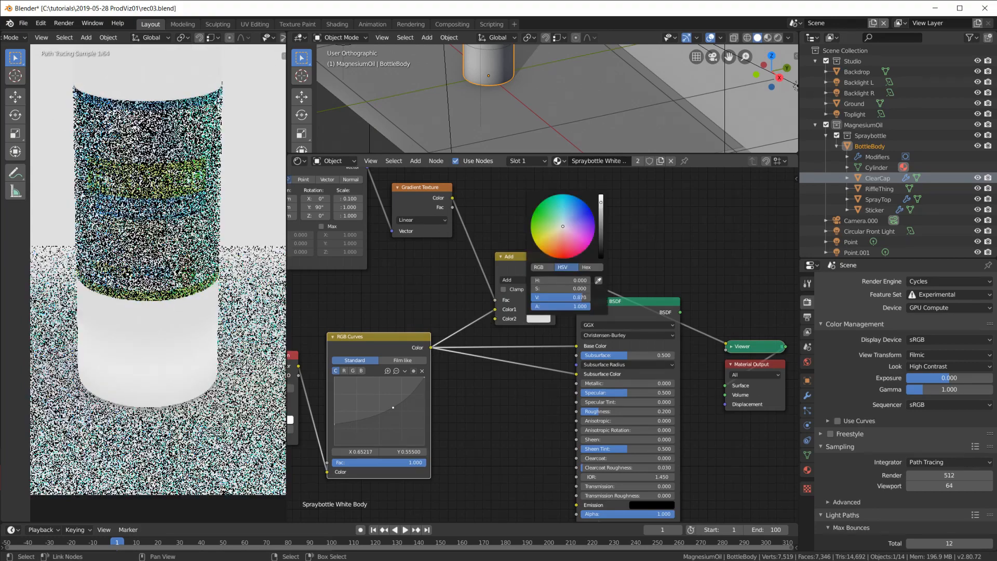
drag(493, 309, 489, 318)
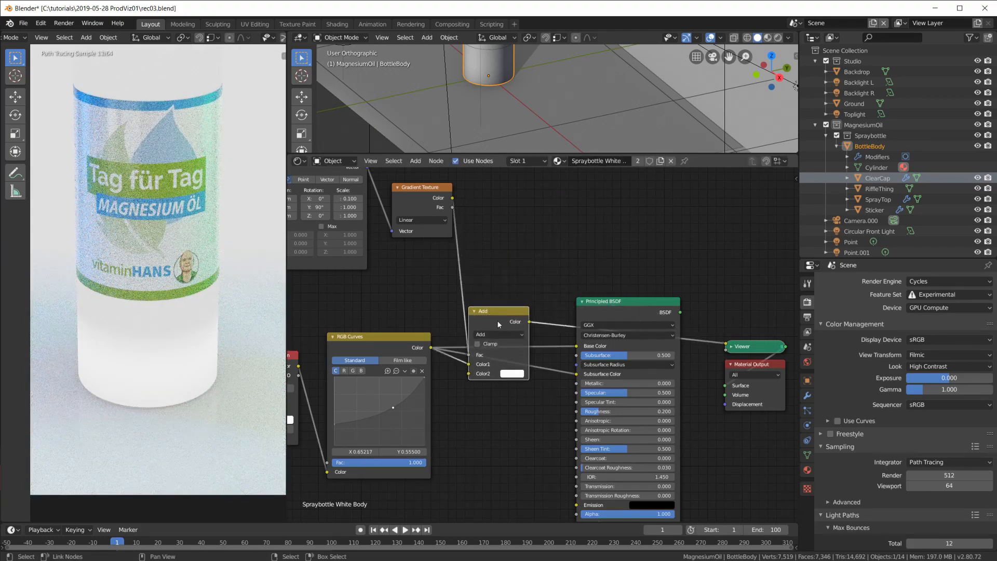
Check the combined mask along the bottle and move the gradient's link from the Add node's Fac to Color2
shift+middle_drag(227, 281, 237, 493)
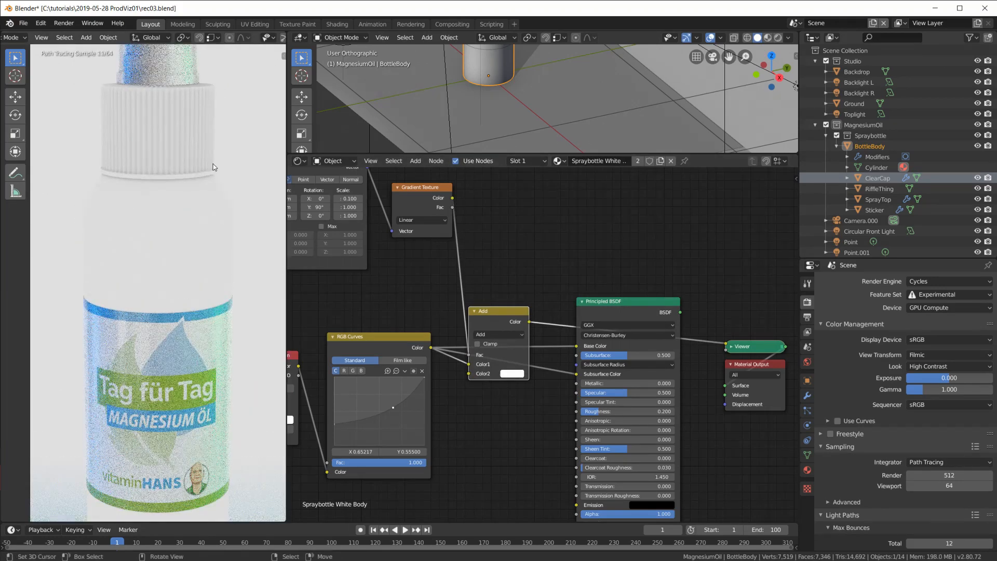
shift+middle_drag(212, 288, 205, 84)
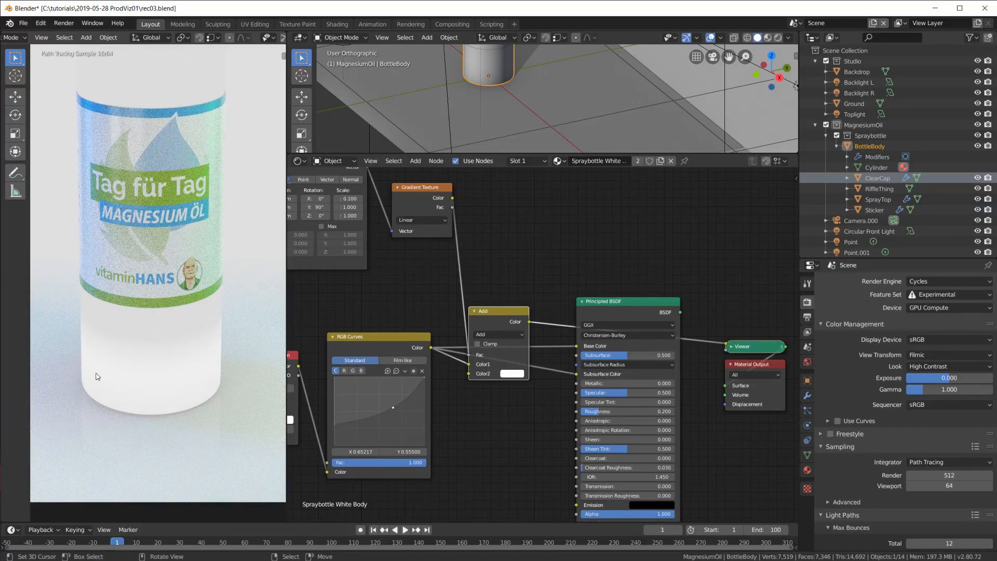
shift+middle_drag(98, 376, 98, 476)
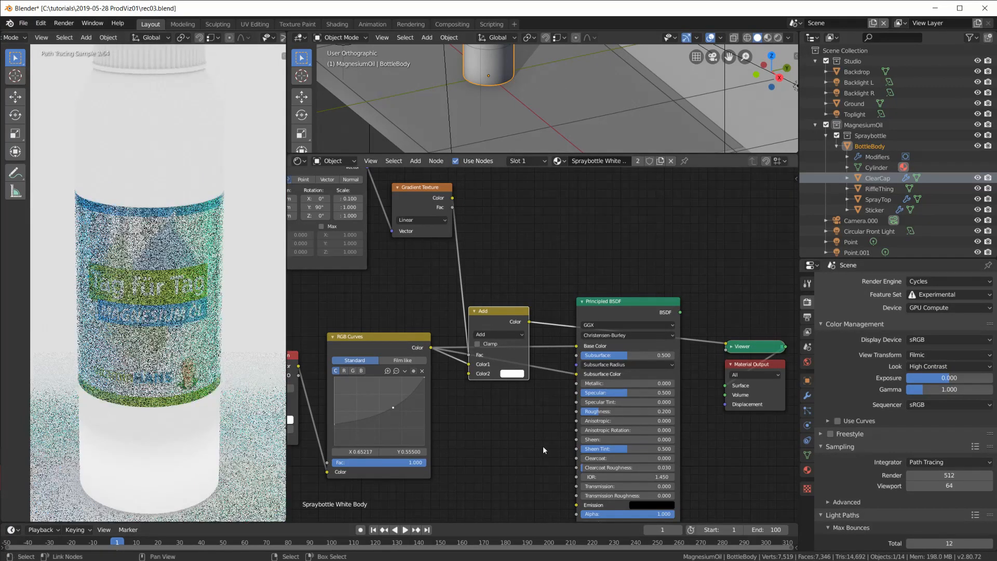
drag(506, 318, 518, 303)
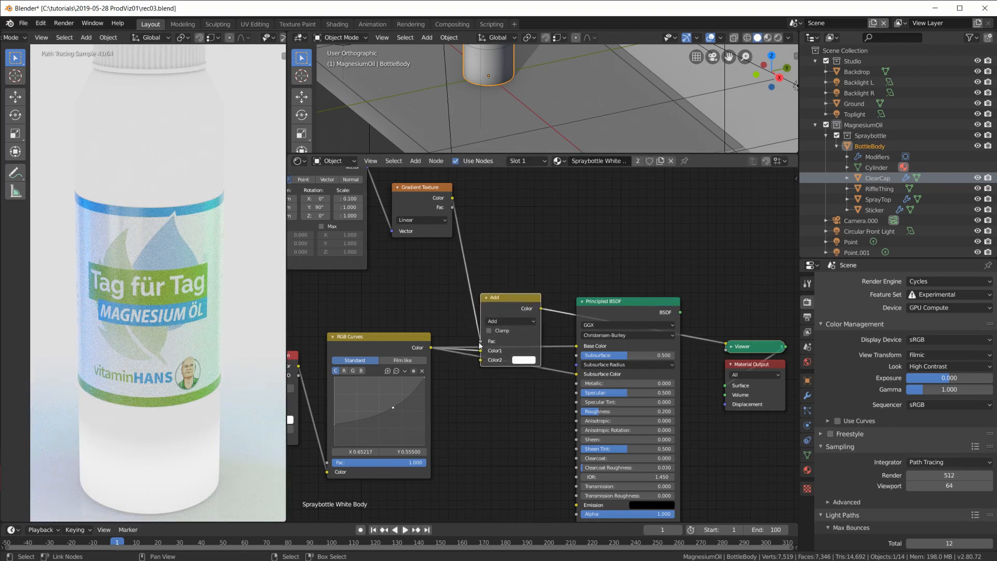
drag(481, 341, 481, 360)
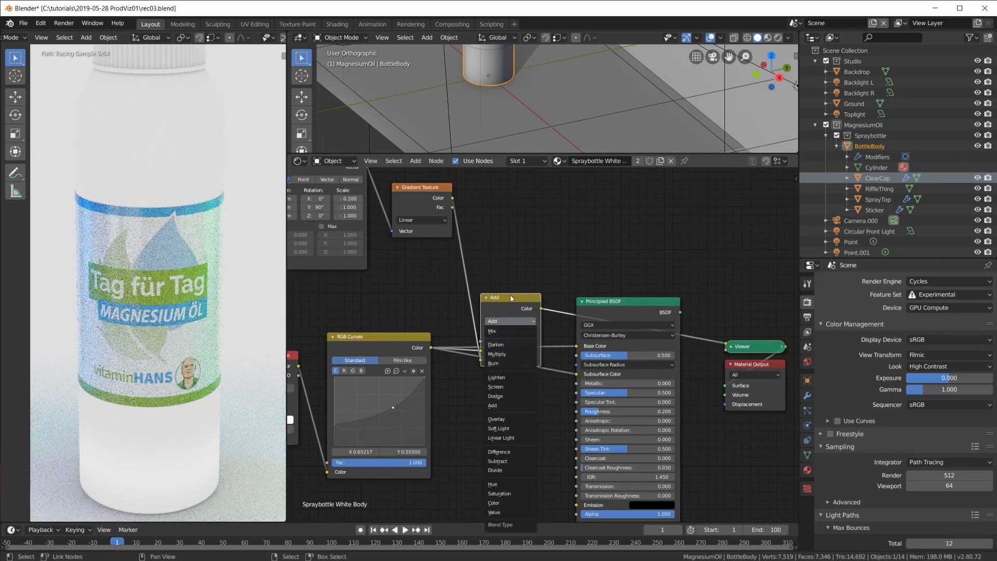
Connect the Add node's output to the Principled BSDF's Base Color and Subsurface Color, and preview the full shader
drag(541, 309, 578, 374)
ctrl+shift+click(620, 311)
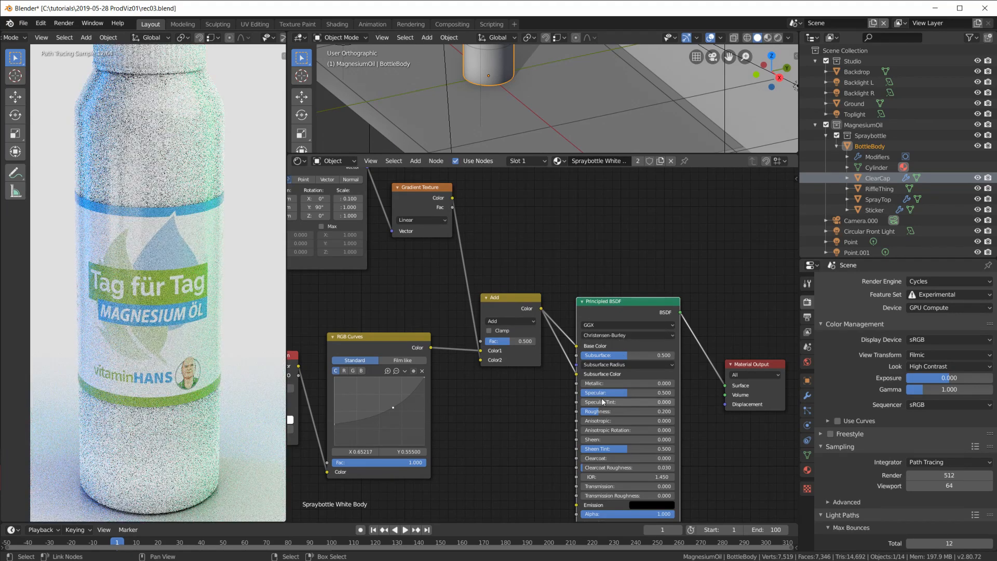
drag(496, 297, 530, 310)
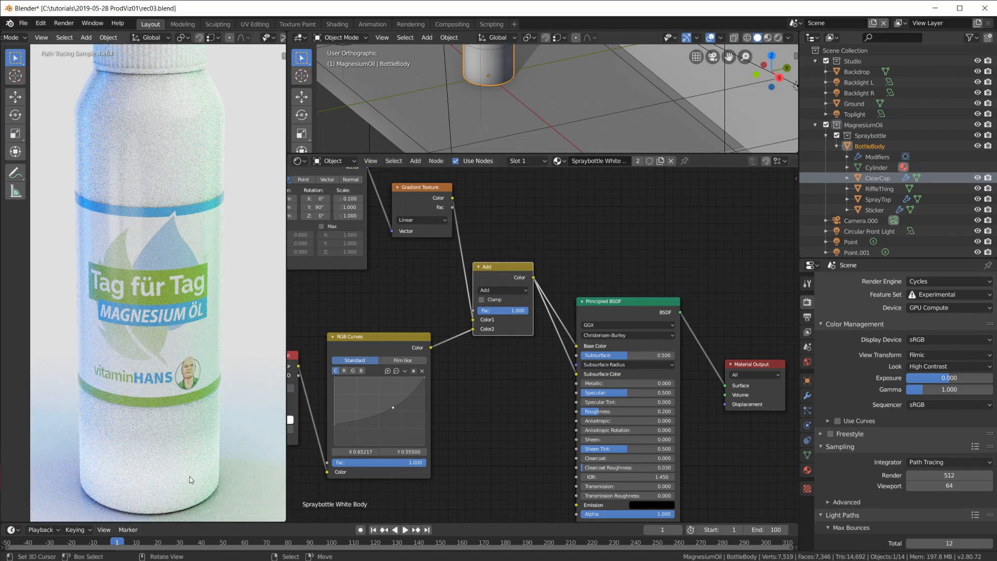
Lower the Add node's Fac slightly and move the Gradient Texture node closer to the Add node
drag(512, 310, 503, 310)
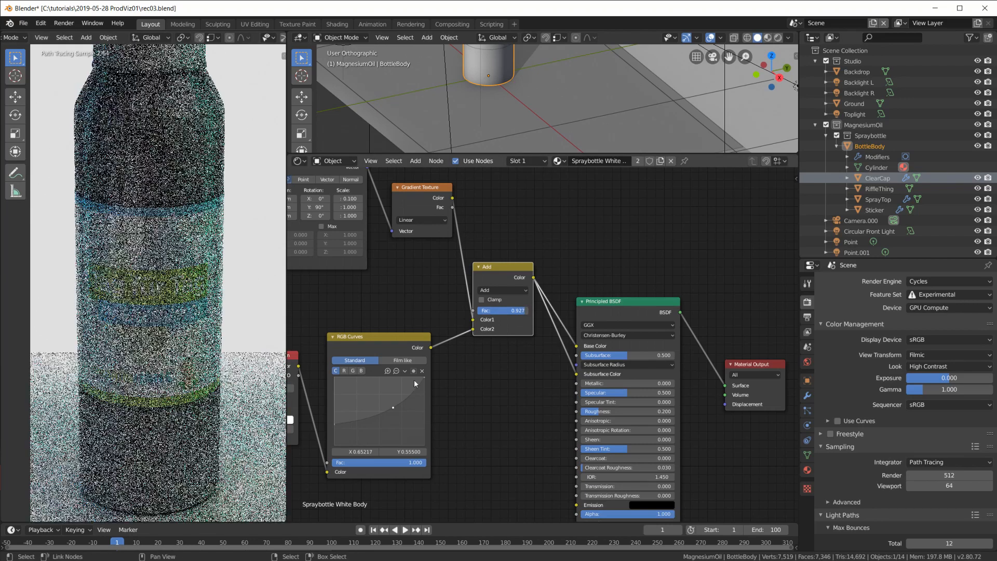
click(418, 195)
drag(417, 194, 423, 250)
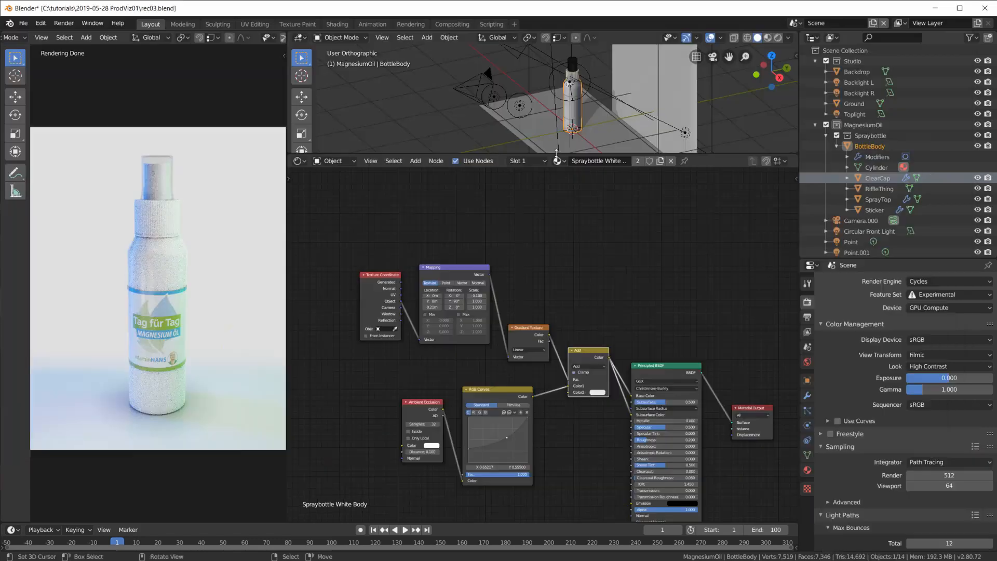
Give the 3D viewport more height above the shader editor and shift its view to the bottle's base
drag(545, 156, 545, 362)
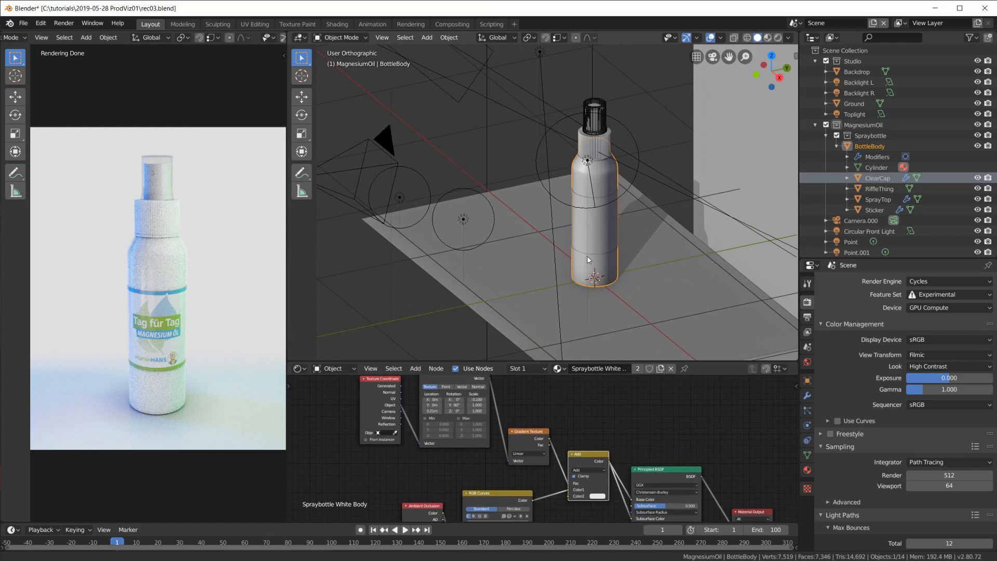
shift+middle_drag(587, 256, 581, 207)
drag(574, 361, 564, 220)
scroll(560, 363, down, 1)
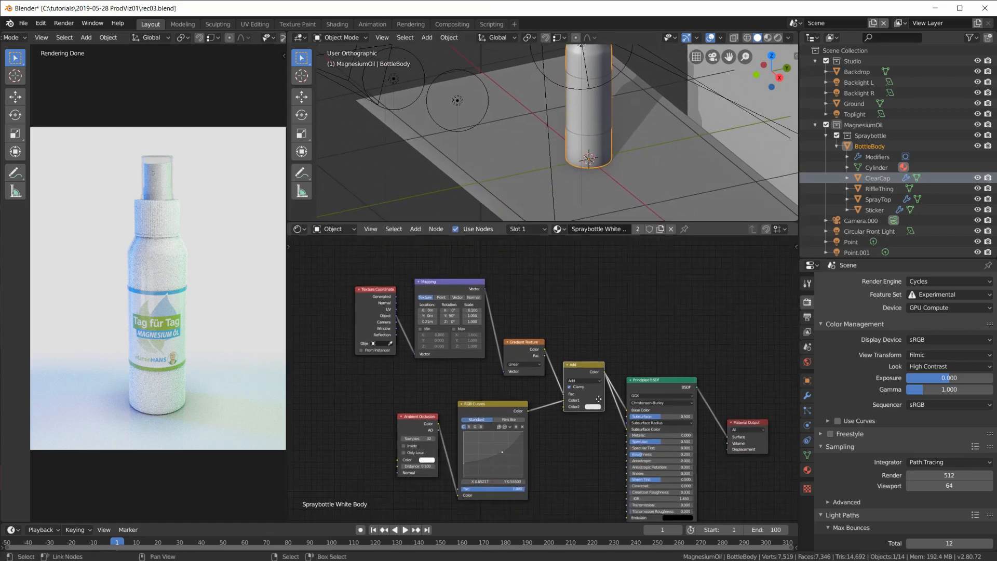